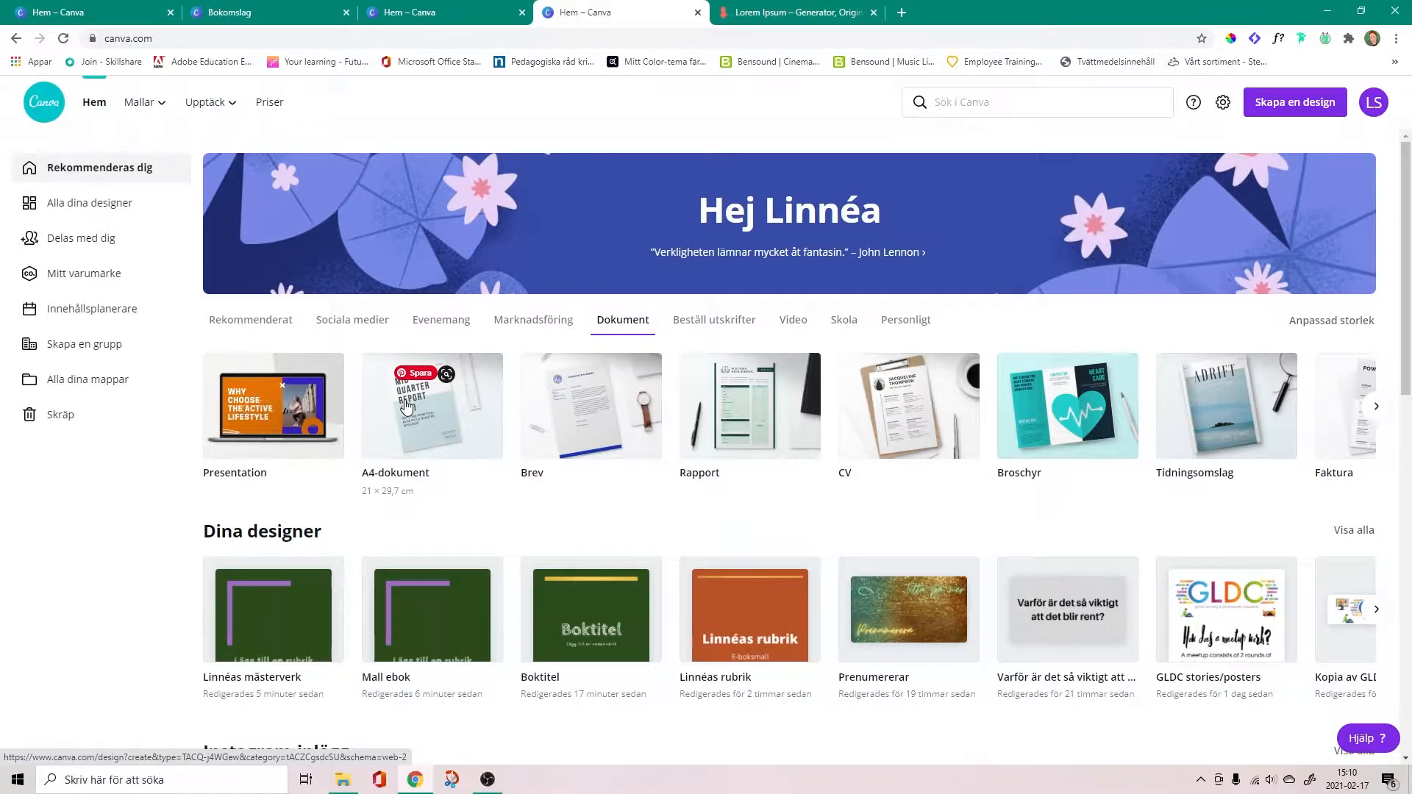
Search the templates for "bok" and open the E-bokomslag (512 × 800 px) category
{"action": "left_click", "coordinate": [976, 102]}
{"action": "type", "text": "bok"}
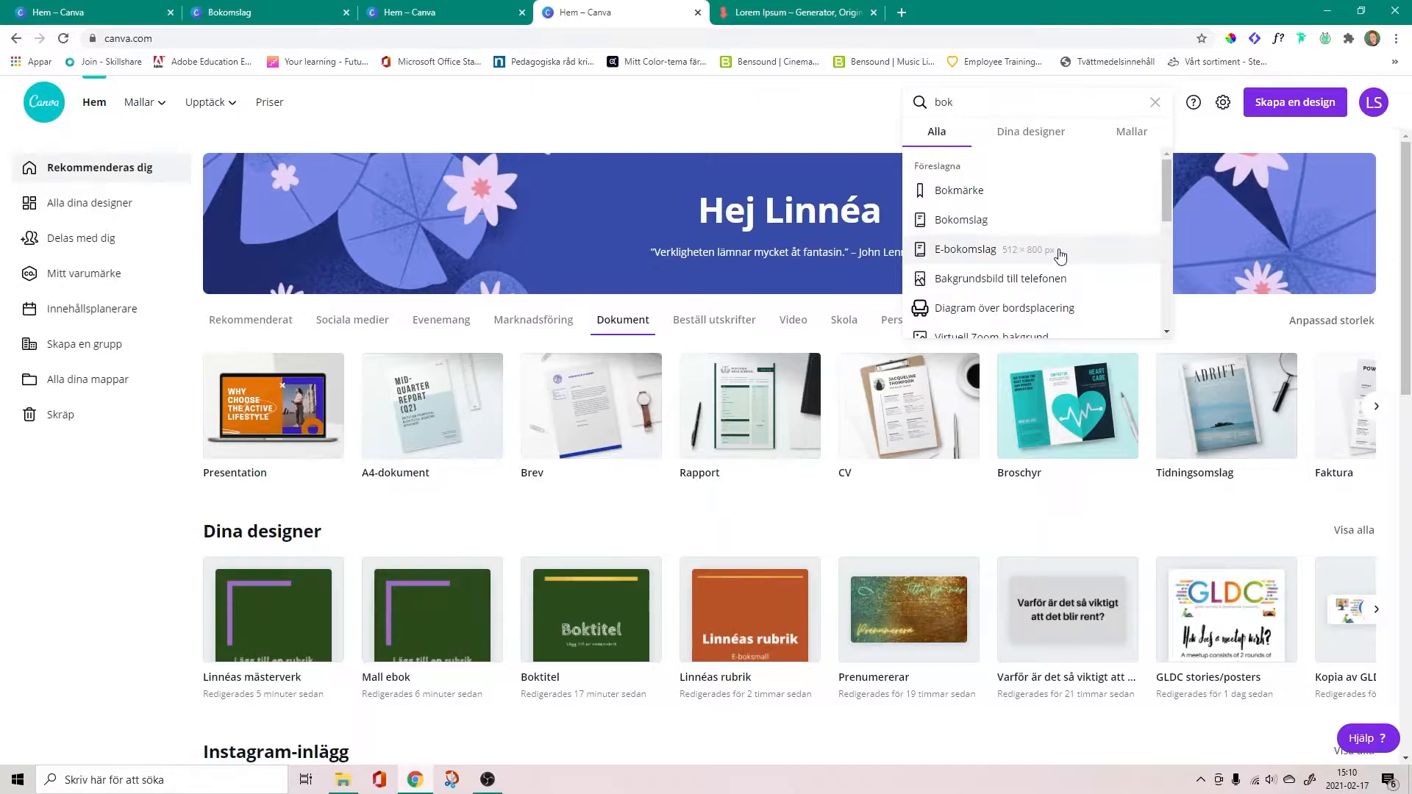
{"action": "scroll", "coordinate": [1059, 255], "scroll_direction": "down", "scroll_amount": 3}
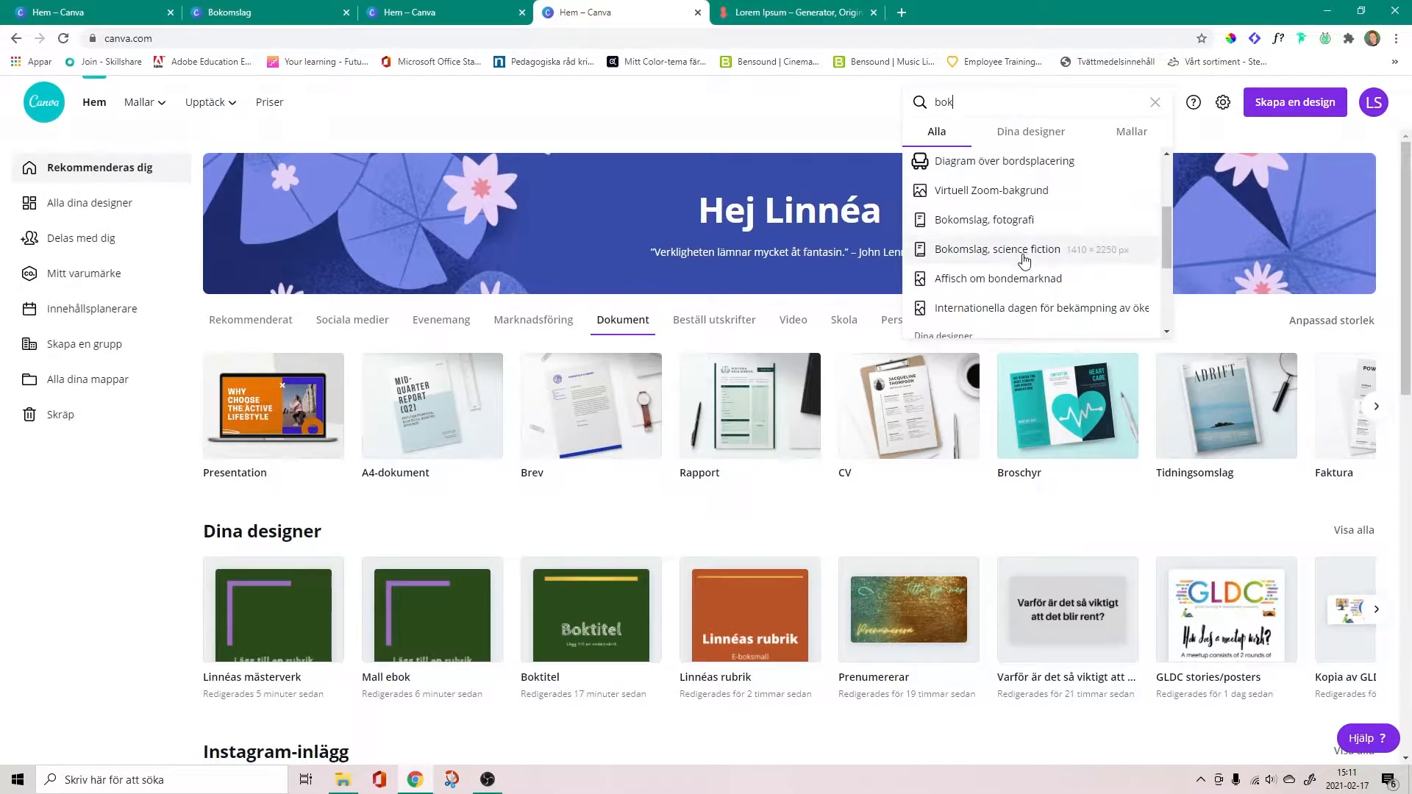
{"action": "scroll", "coordinate": [1081, 255], "scroll_direction": "down", "scroll_amount": 4}
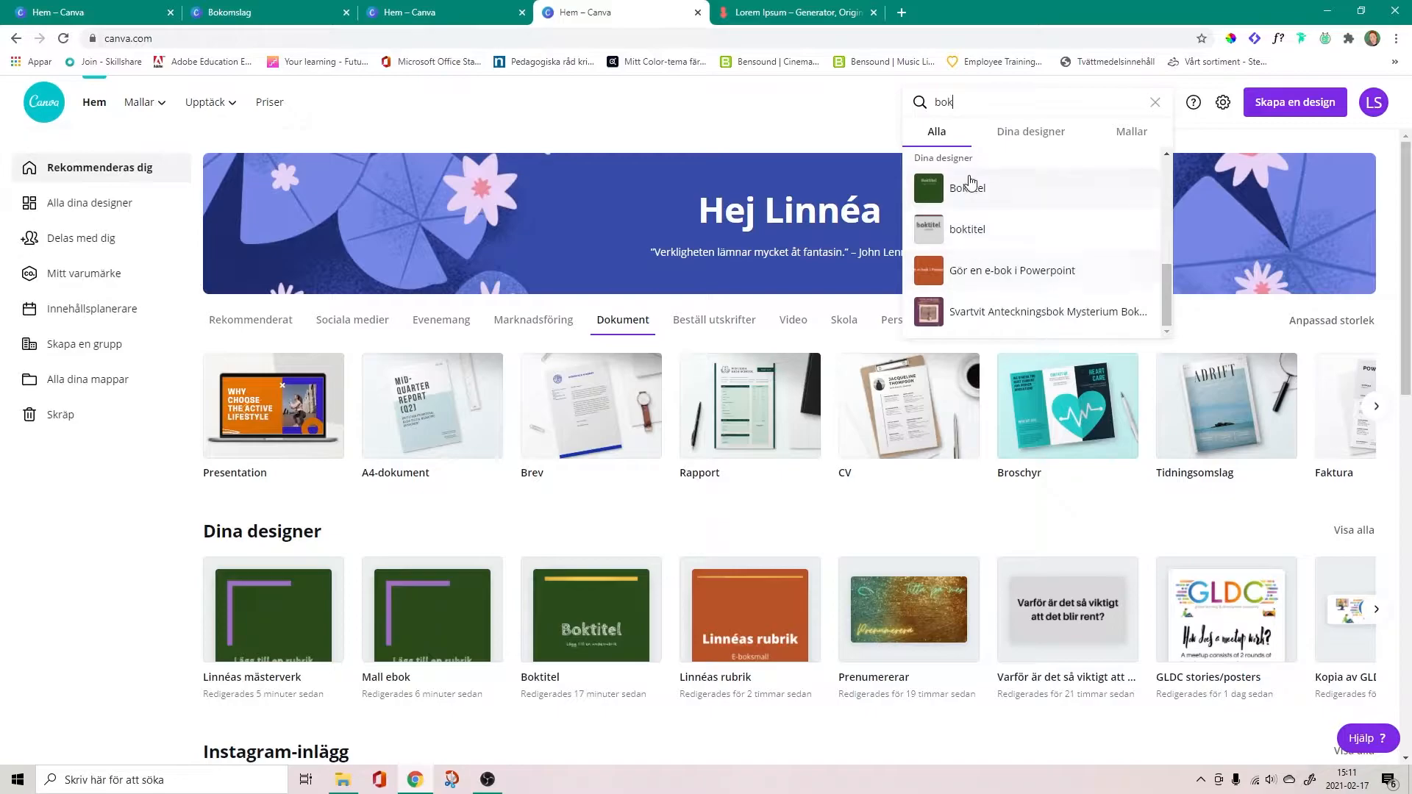
{"action": "scroll", "coordinate": [979, 224], "scroll_direction": "up", "scroll_amount": 5}
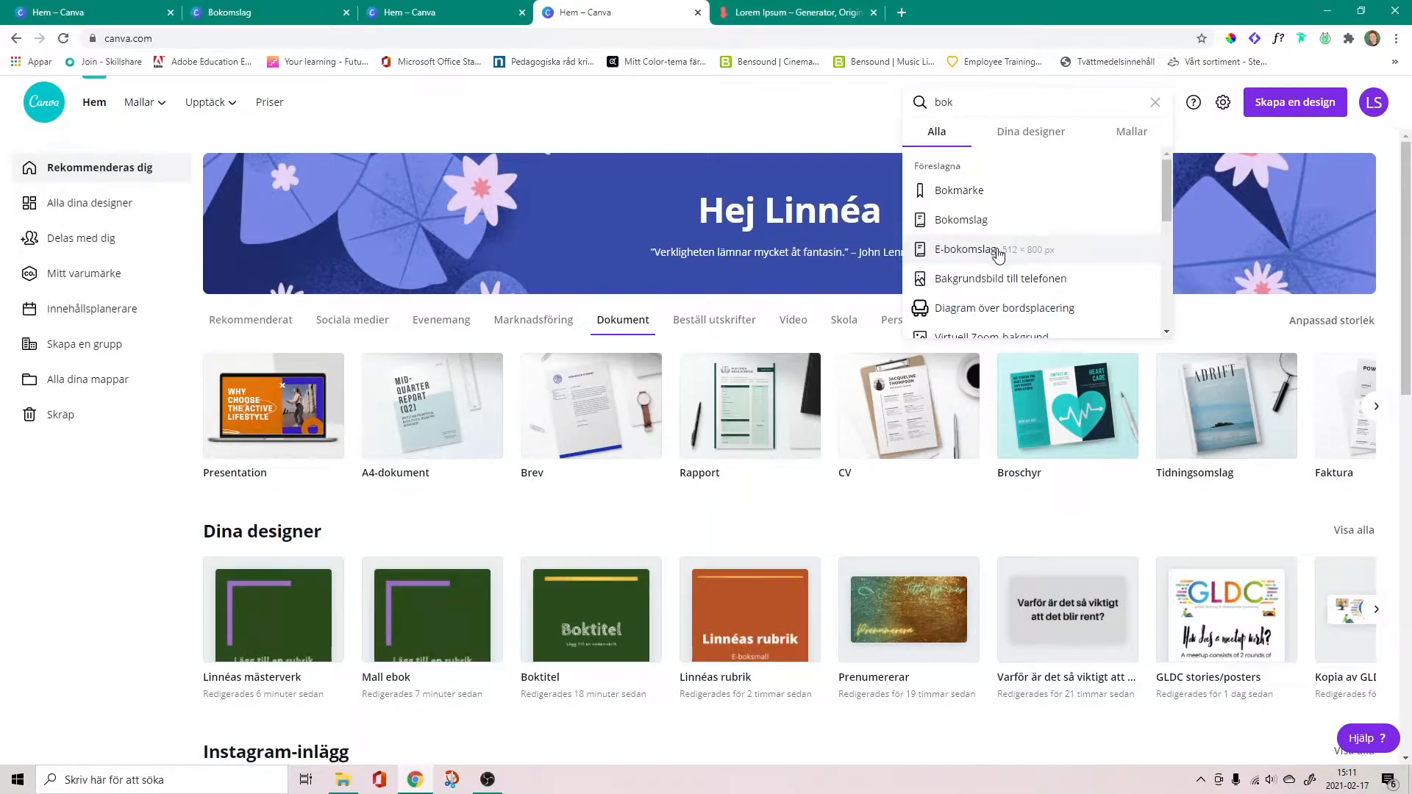
{"action": "scroll", "coordinate": [978, 236], "scroll_direction": "down", "scroll_amount": 1}
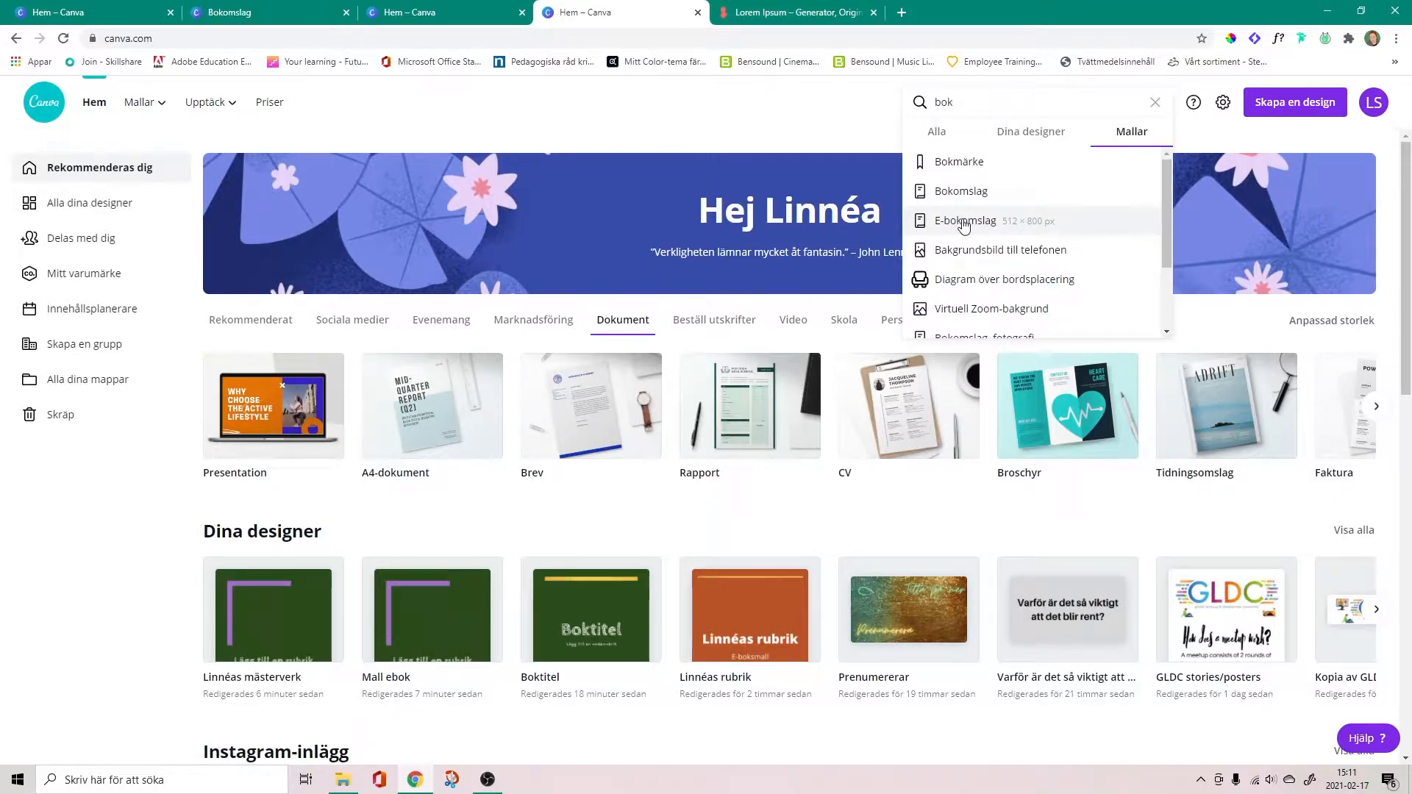
{"action": "left_click", "coordinate": [965, 223]}
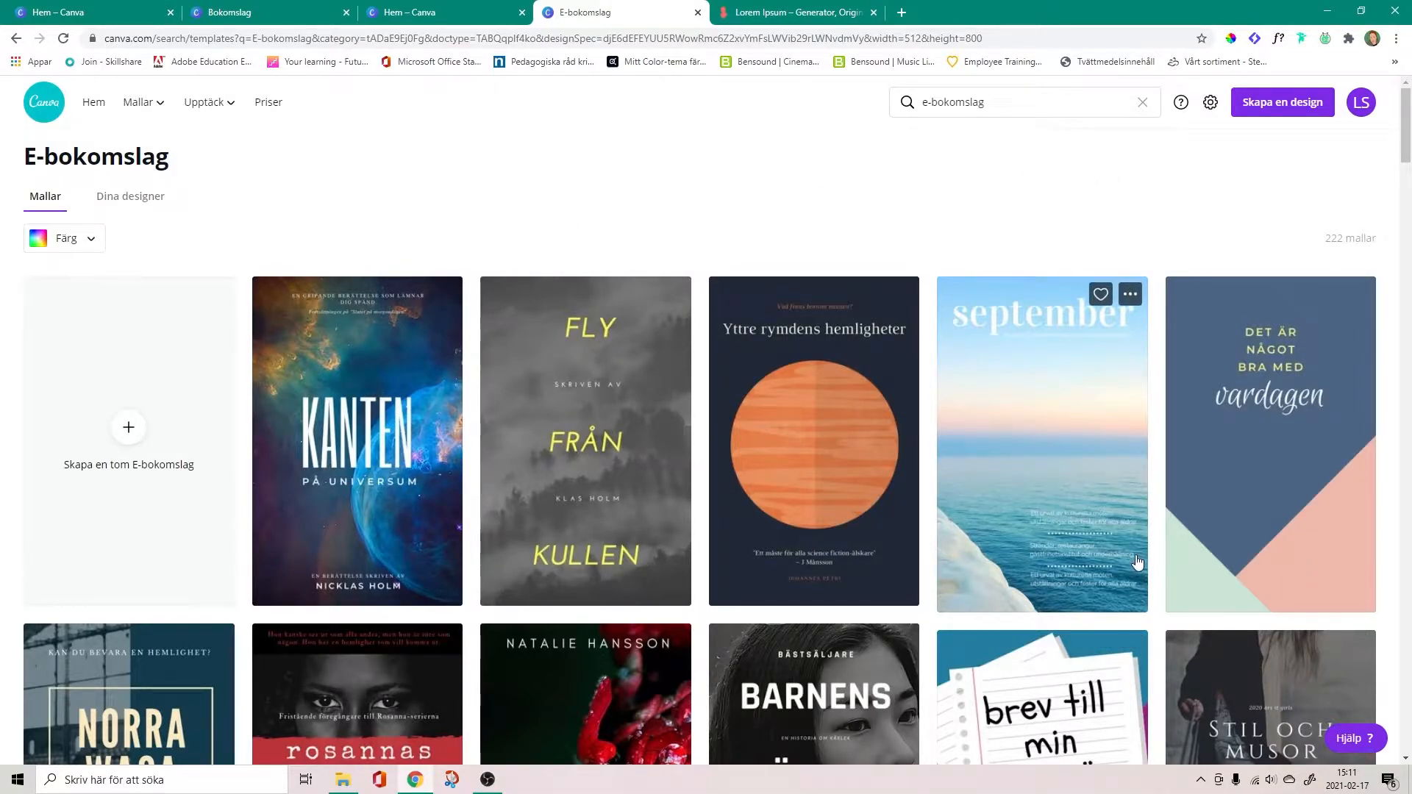
Look through the e-book cover templates and create a blank E-bokomslag design
{"action": "scroll", "coordinate": [1137, 563], "scroll_direction": "down", "scroll_amount": 10}
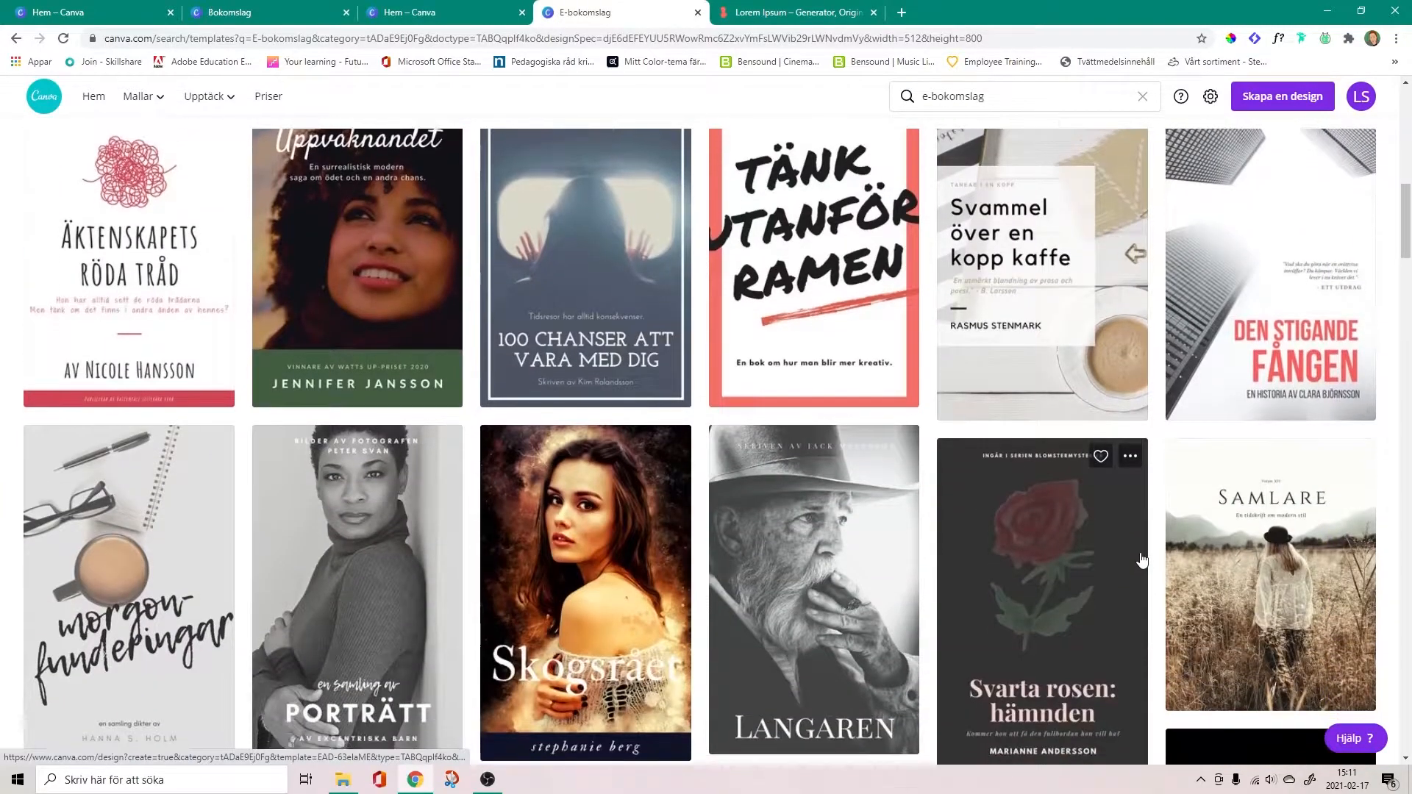
{"action": "scroll", "coordinate": [1140, 561], "scroll_direction": "down", "scroll_amount": 5}
{"action": "scroll", "coordinate": [1135, 557], "scroll_direction": "up", "scroll_amount": 15}
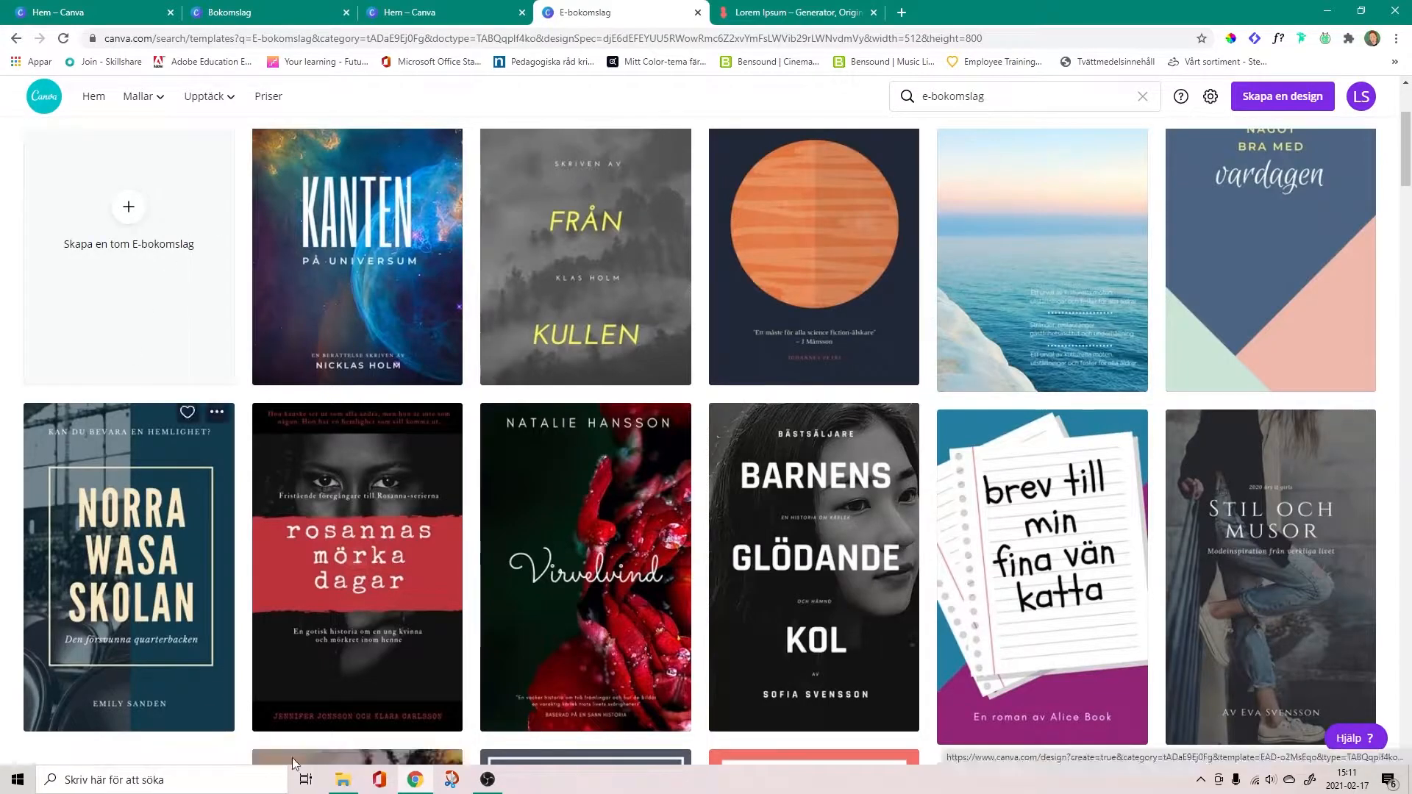
{"action": "scroll", "coordinate": [774, 407], "scroll_direction": "up", "scroll_amount": 3}
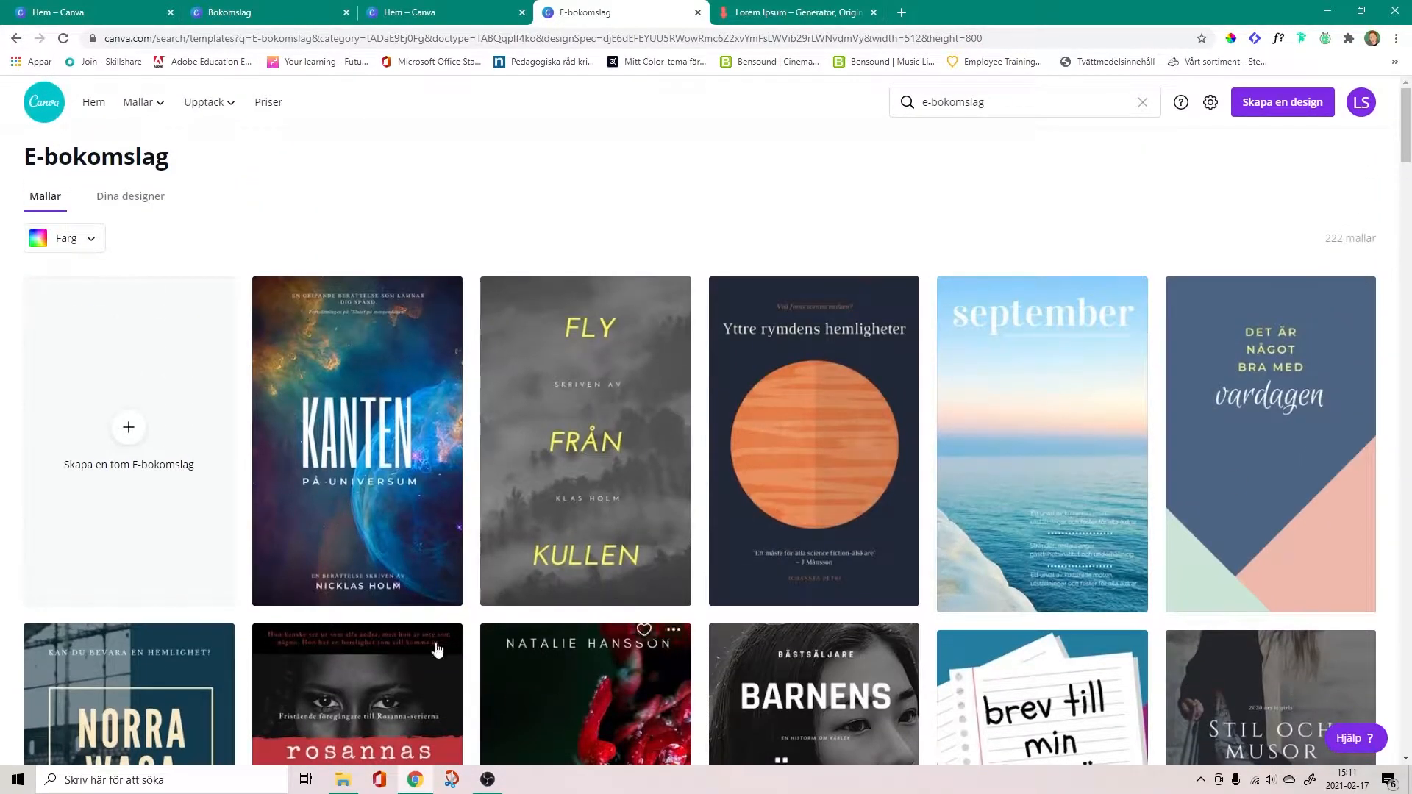
{"action": "left_click", "coordinate": [130, 431]}
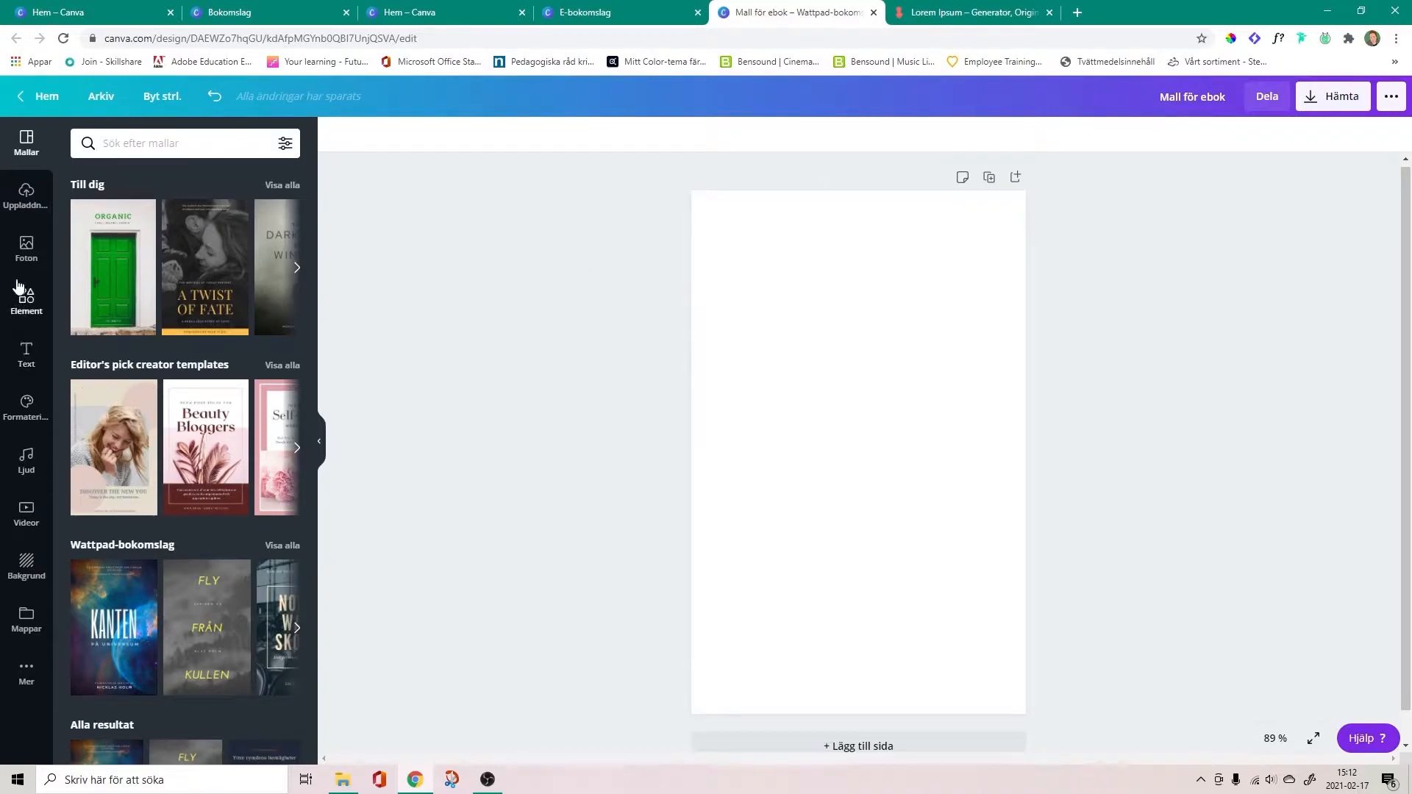
Try the city skyline photo enlarged to cover the whole page, and delete it from the page
{"action": "left_click", "coordinate": [25, 249]}
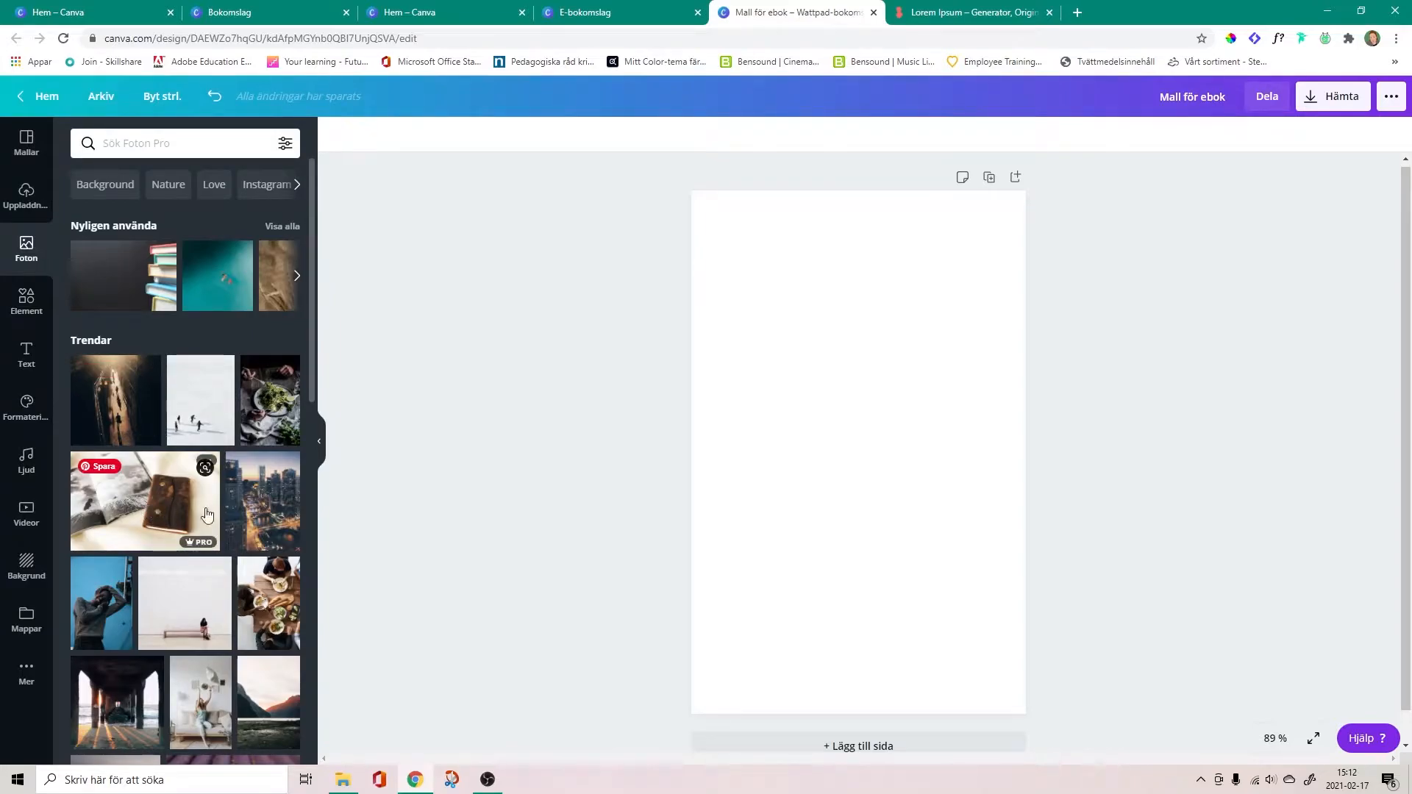
{"action": "left_click", "coordinate": [255, 507]}
{"action": "left_click_drag", "start_coordinate": [723, 274], "coordinate": [662, 187]}
{"action": "left_click_drag", "start_coordinate": [992, 628], "coordinate": [1064, 725]}
{"action": "left_click", "coordinate": [1197, 628]}
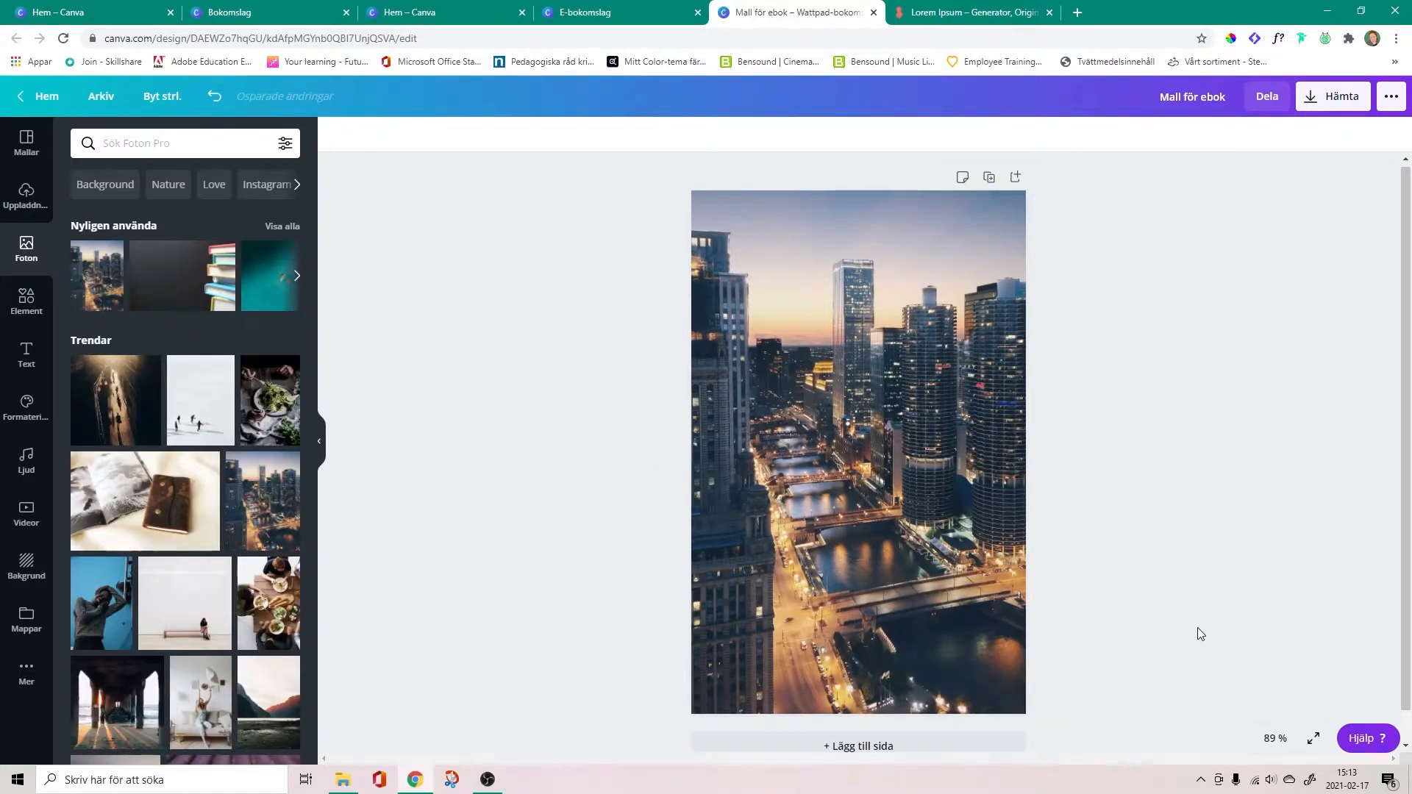
{"action": "left_click", "coordinate": [932, 452]}
{"action": "key", "text": "Delete"}
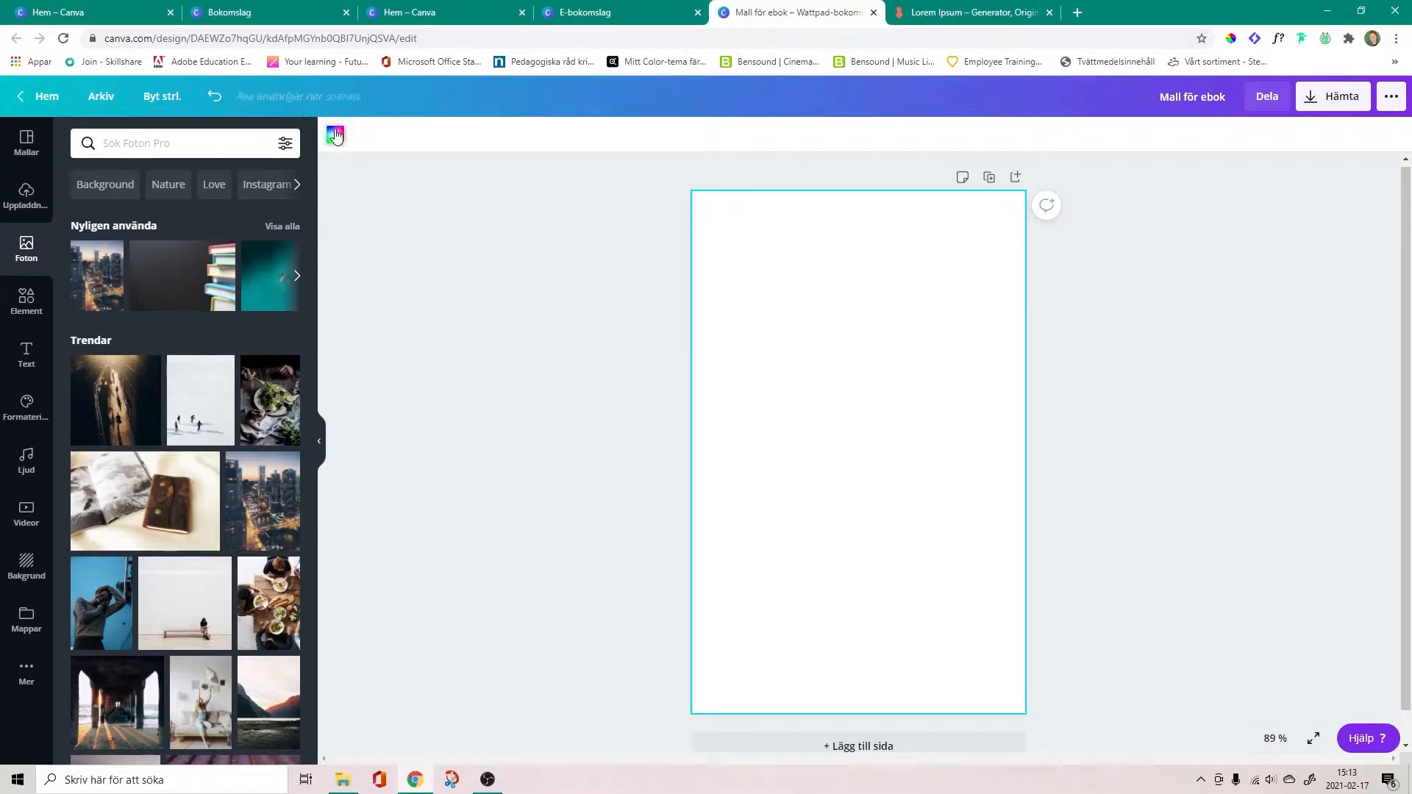
Set the page background to the dark green brand colour
{"action": "left_click", "coordinate": [335, 135]}
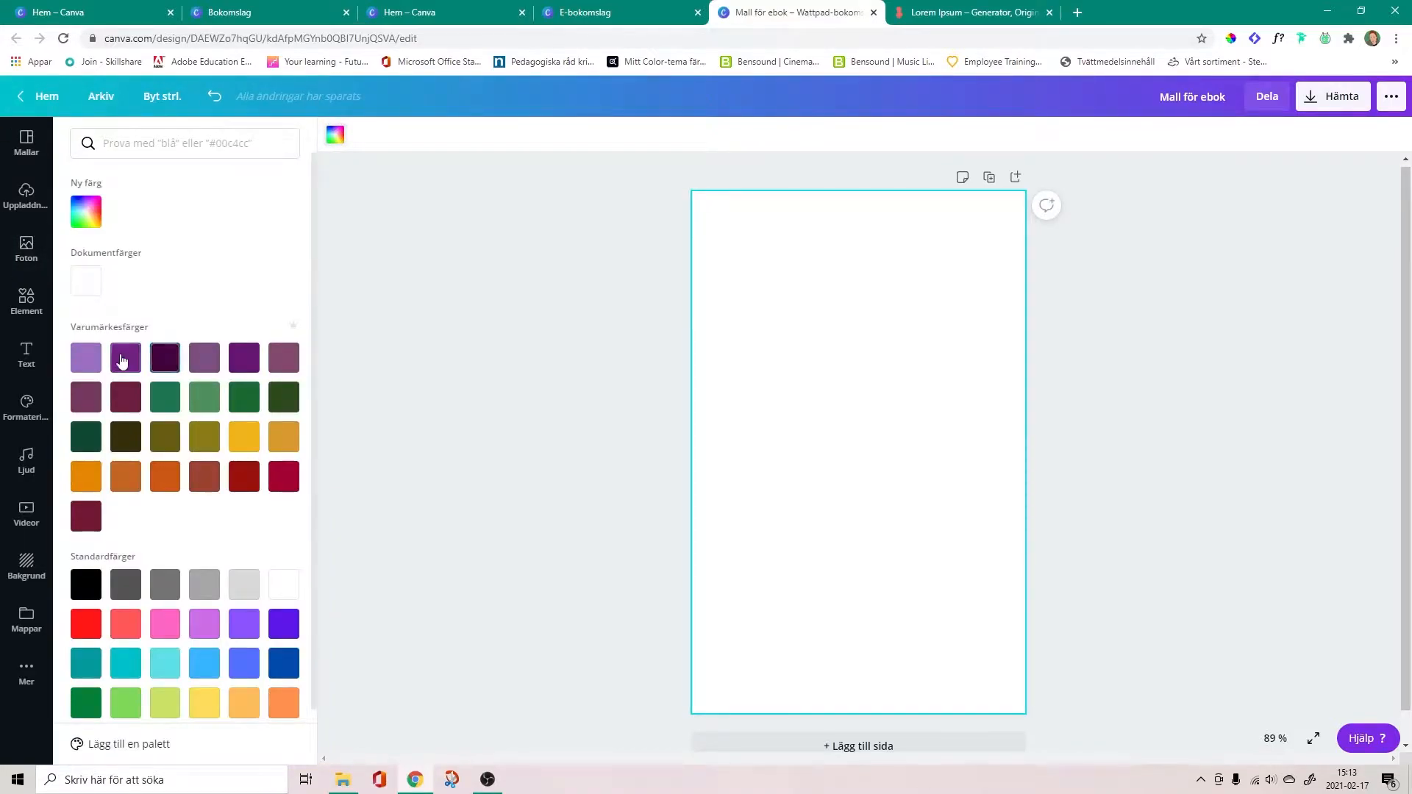
{"action": "left_click", "coordinate": [200, 397]}
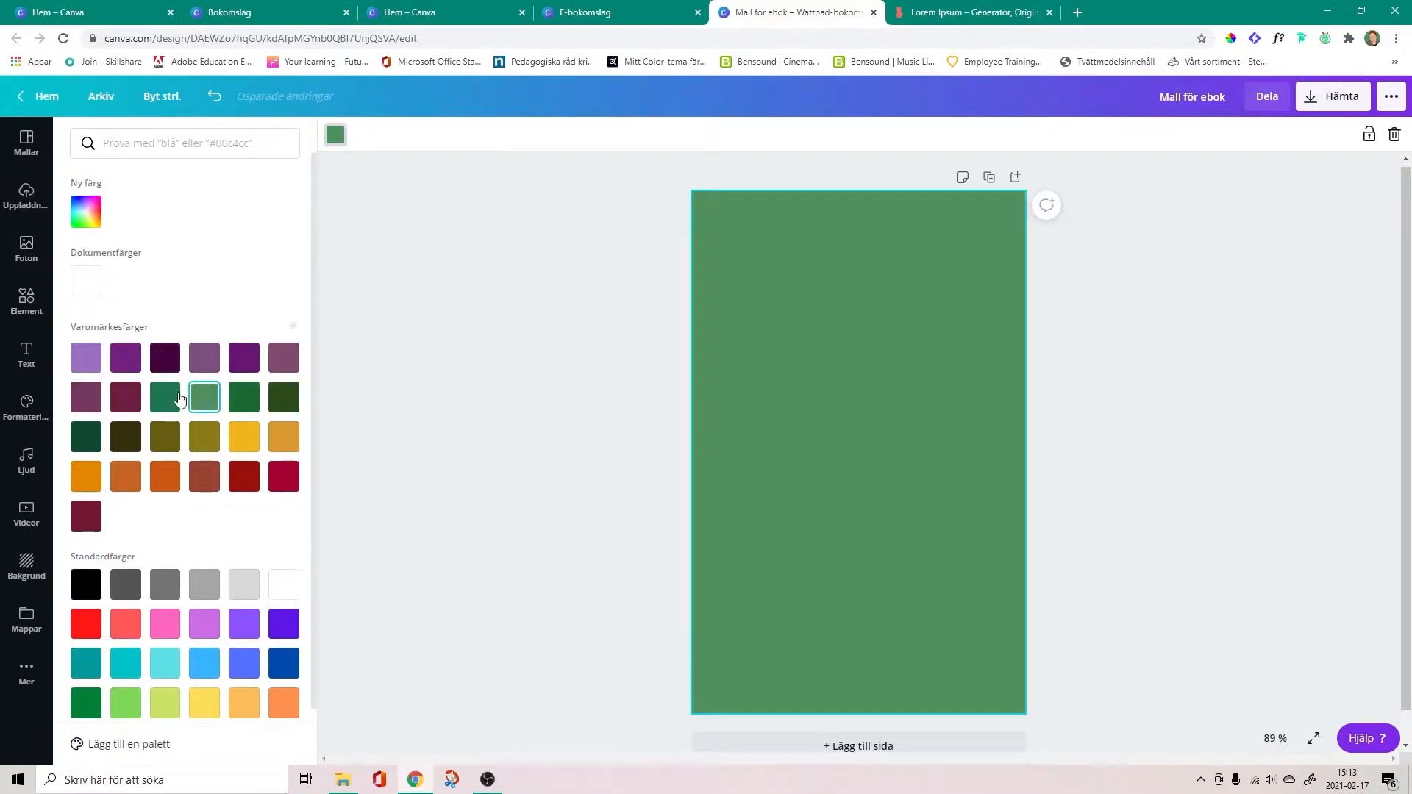
{"action": "left_click", "coordinate": [247, 398]}
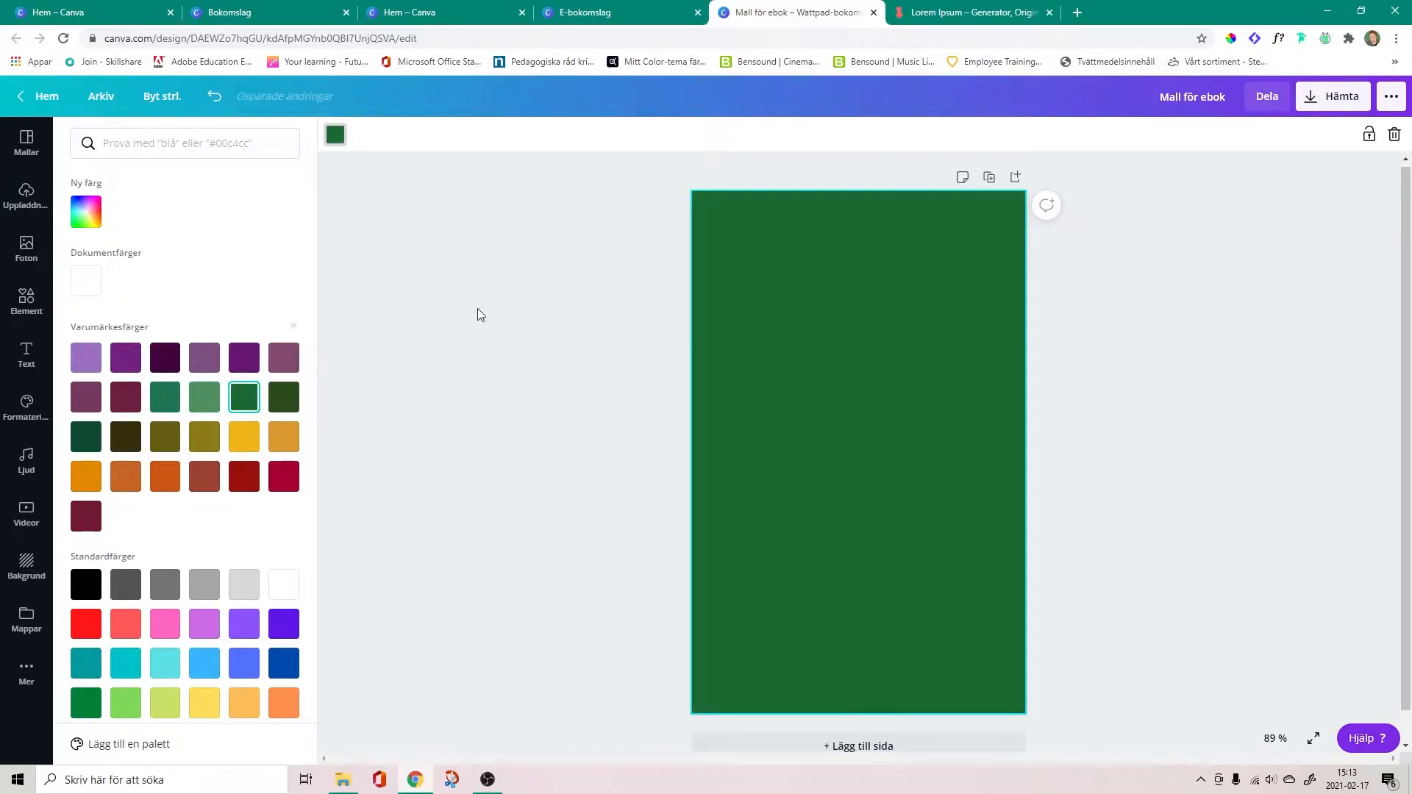
{"action": "left_click", "coordinate": [479, 315]}
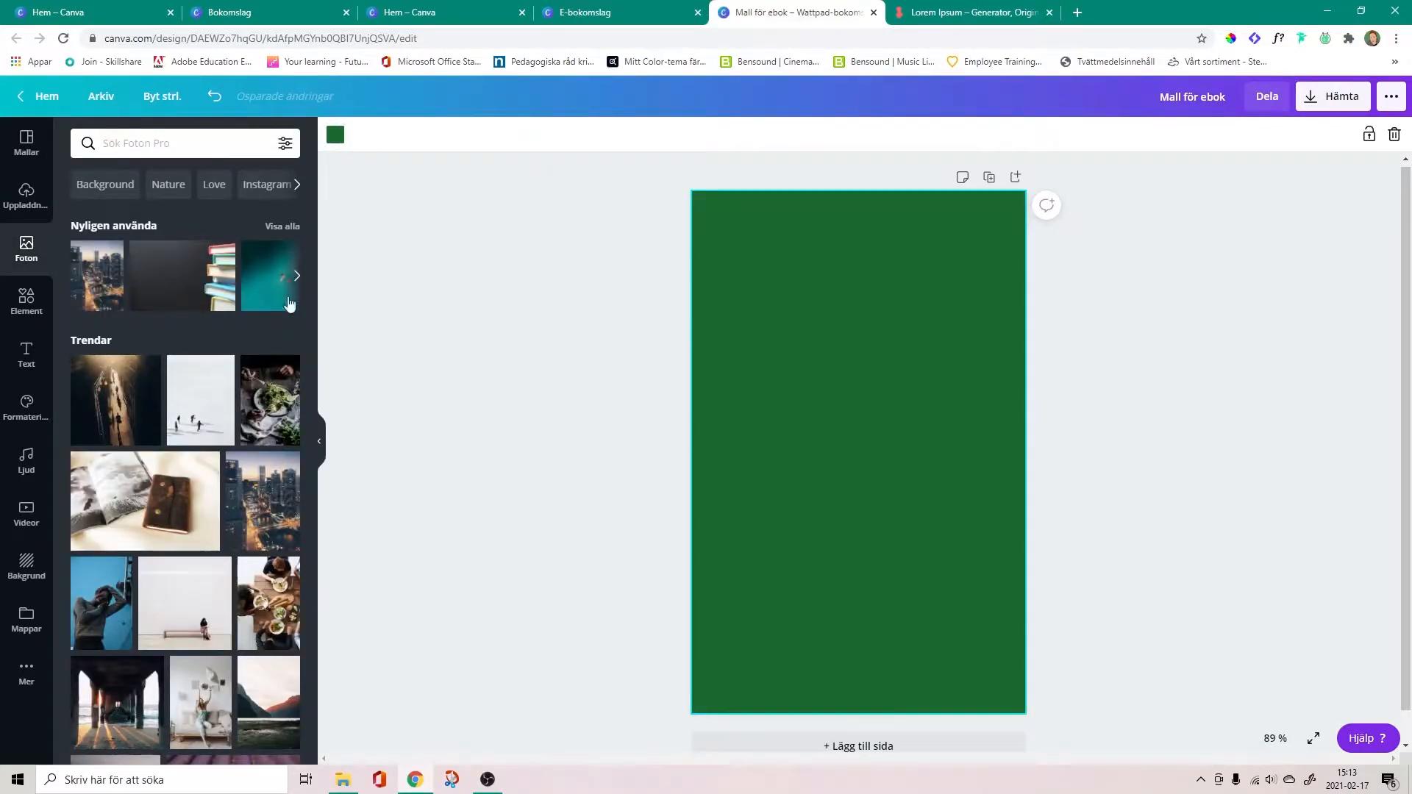
Search the elements for "border", add the thin gold rectangular frame and stretch it upward to about 410 × 654
{"action": "left_click", "coordinate": [25, 302]}
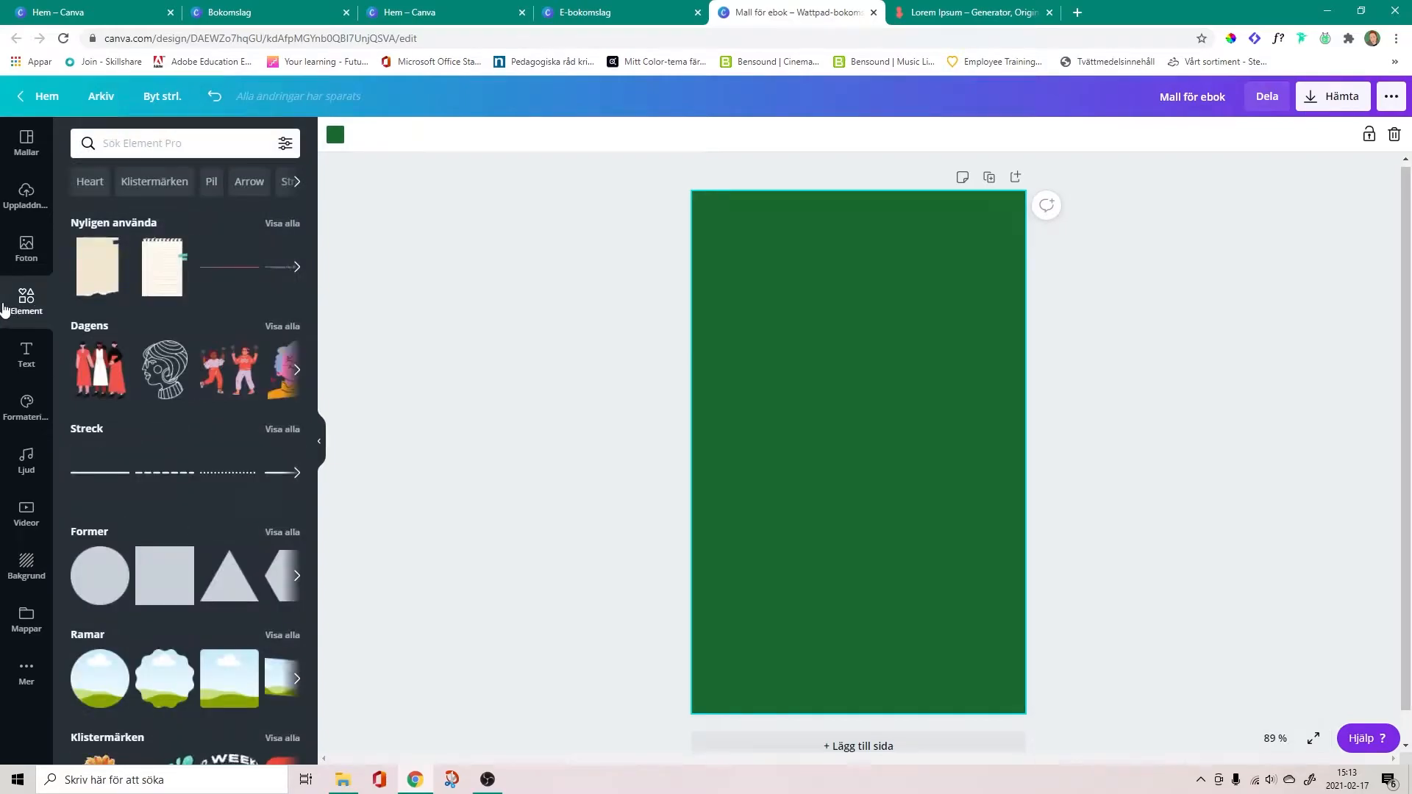
{"action": "left_click", "coordinate": [165, 146]}
{"action": "type", "text": "border"}
{"action": "key", "text": "Return"}
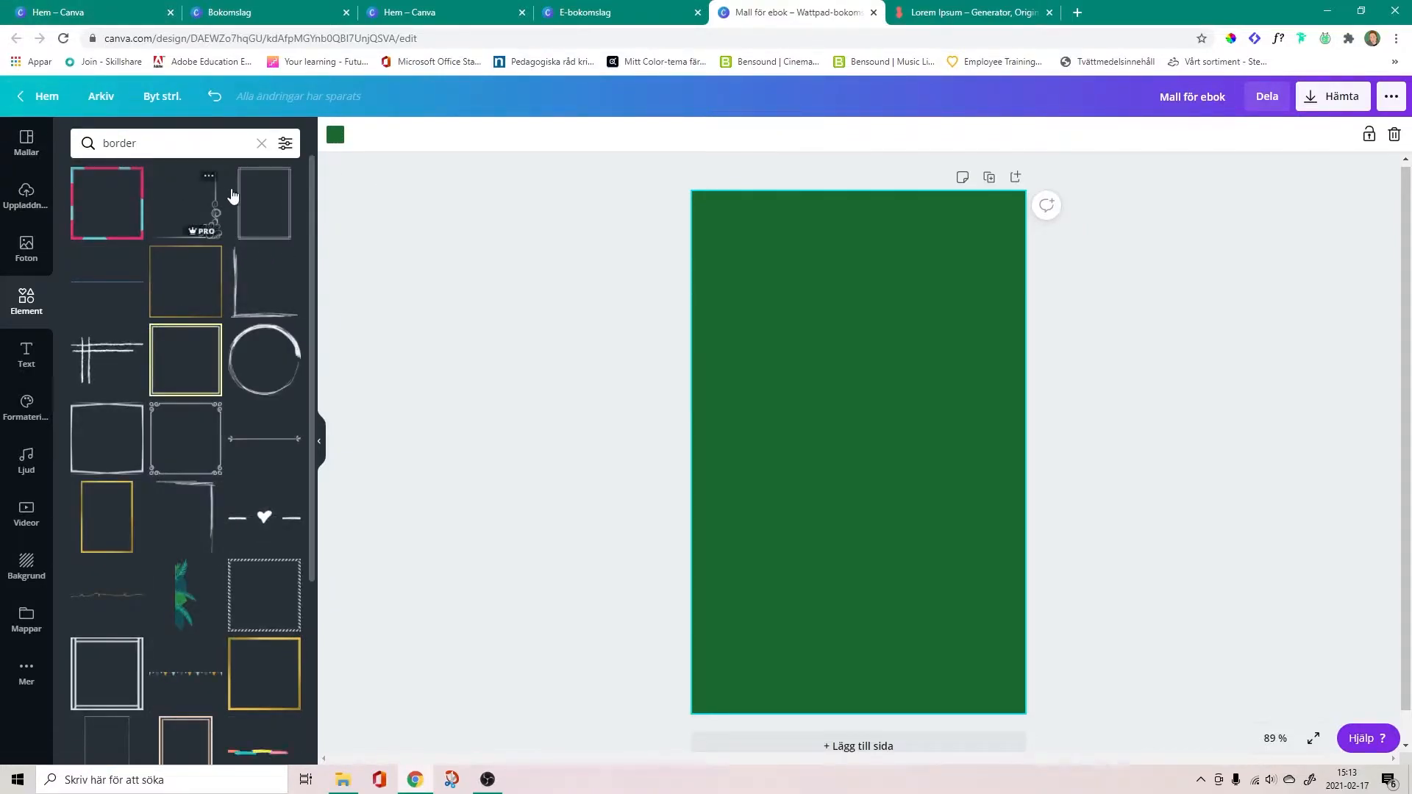
{"action": "scroll", "coordinate": [206, 377], "scroll_direction": "down", "scroll_amount": 1}
{"action": "scroll", "coordinate": [205, 377], "scroll_direction": "down", "scroll_amount": 5}
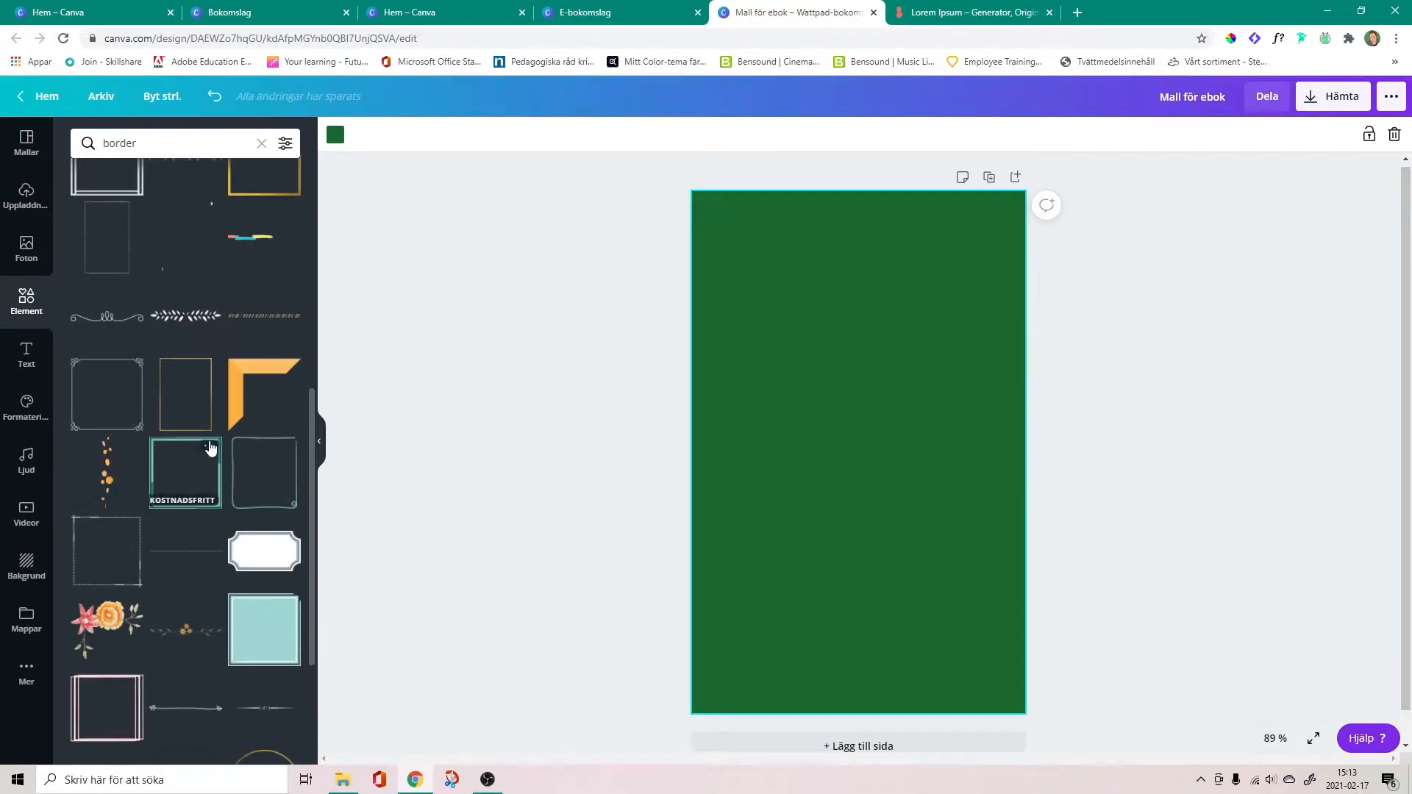
{"action": "left_click", "coordinate": [179, 366]}
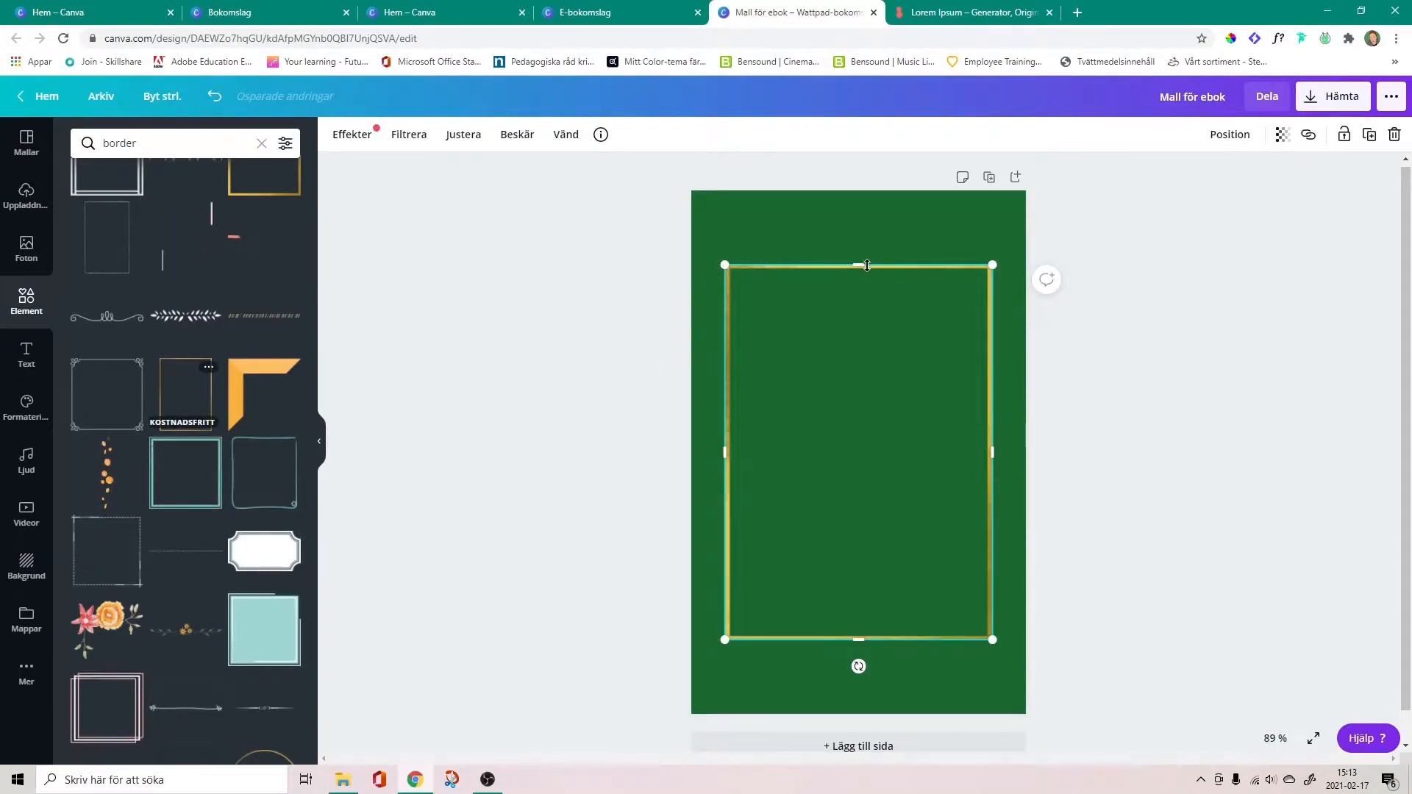
{"action": "left_click_drag", "start_coordinate": [867, 265], "coordinate": [868, 212]}
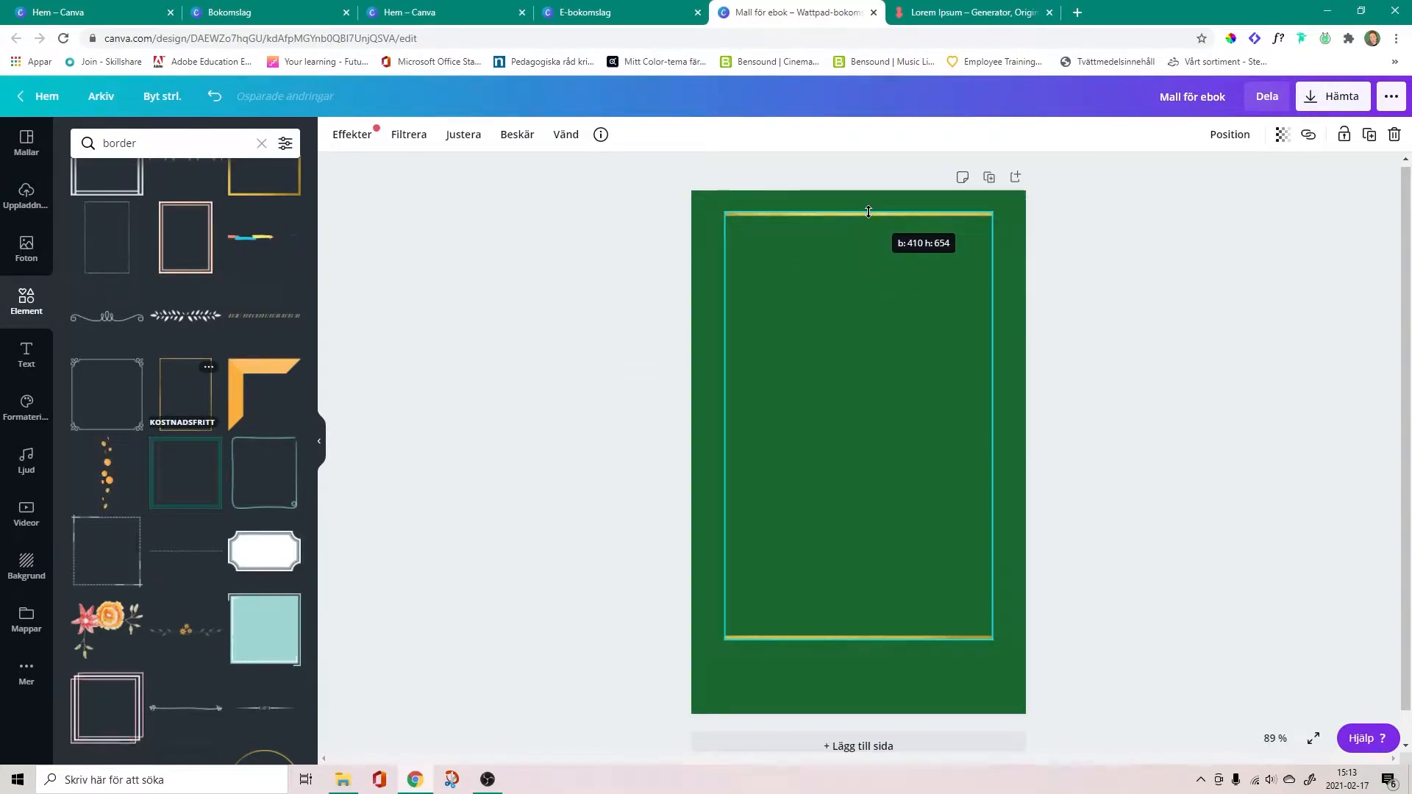
Try extending the gold frame's lower edge downward and lowering its upper edge, and undo both resizes
{"action": "left_click_drag", "start_coordinate": [857, 638], "coordinate": [855, 689]}
{"action": "left_click", "coordinate": [1201, 548]}
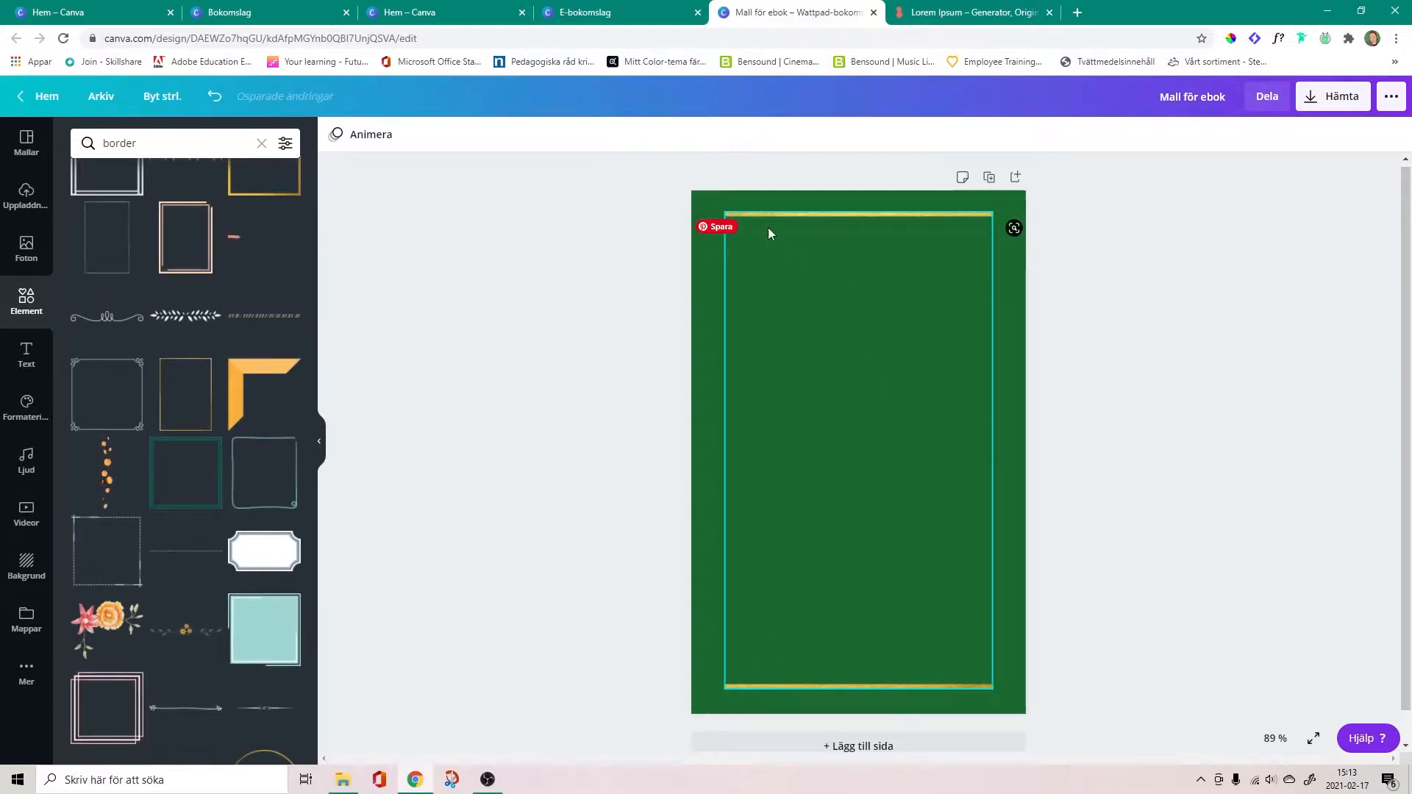
{"action": "left_click", "coordinate": [861, 212]}
{"action": "left_click", "coordinate": [860, 213]}
{"action": "left_click_drag", "start_coordinate": [859, 215], "coordinate": [865, 252]}
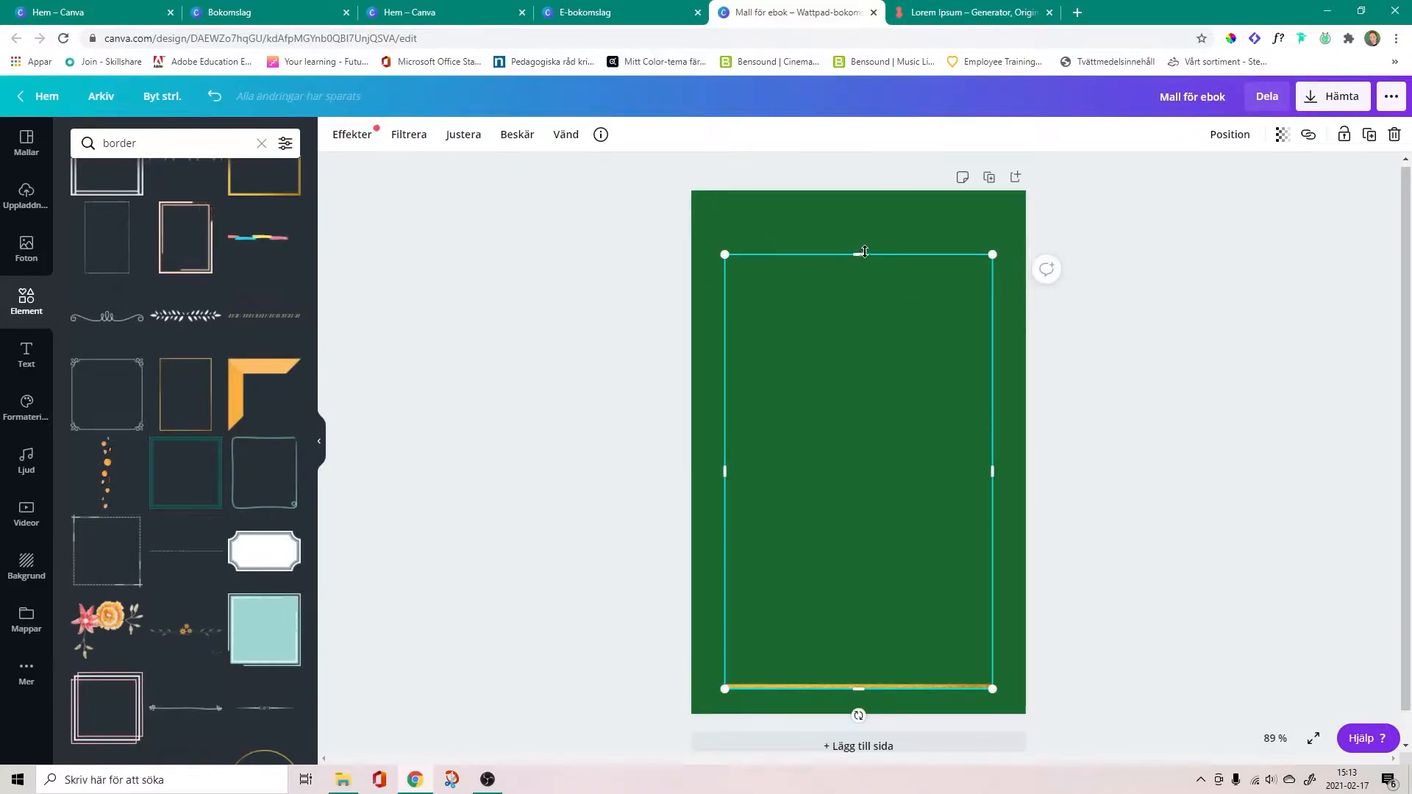
{"action": "key", "text": "ctrl+z"}
{"action": "key", "text": "ctrl+z"}
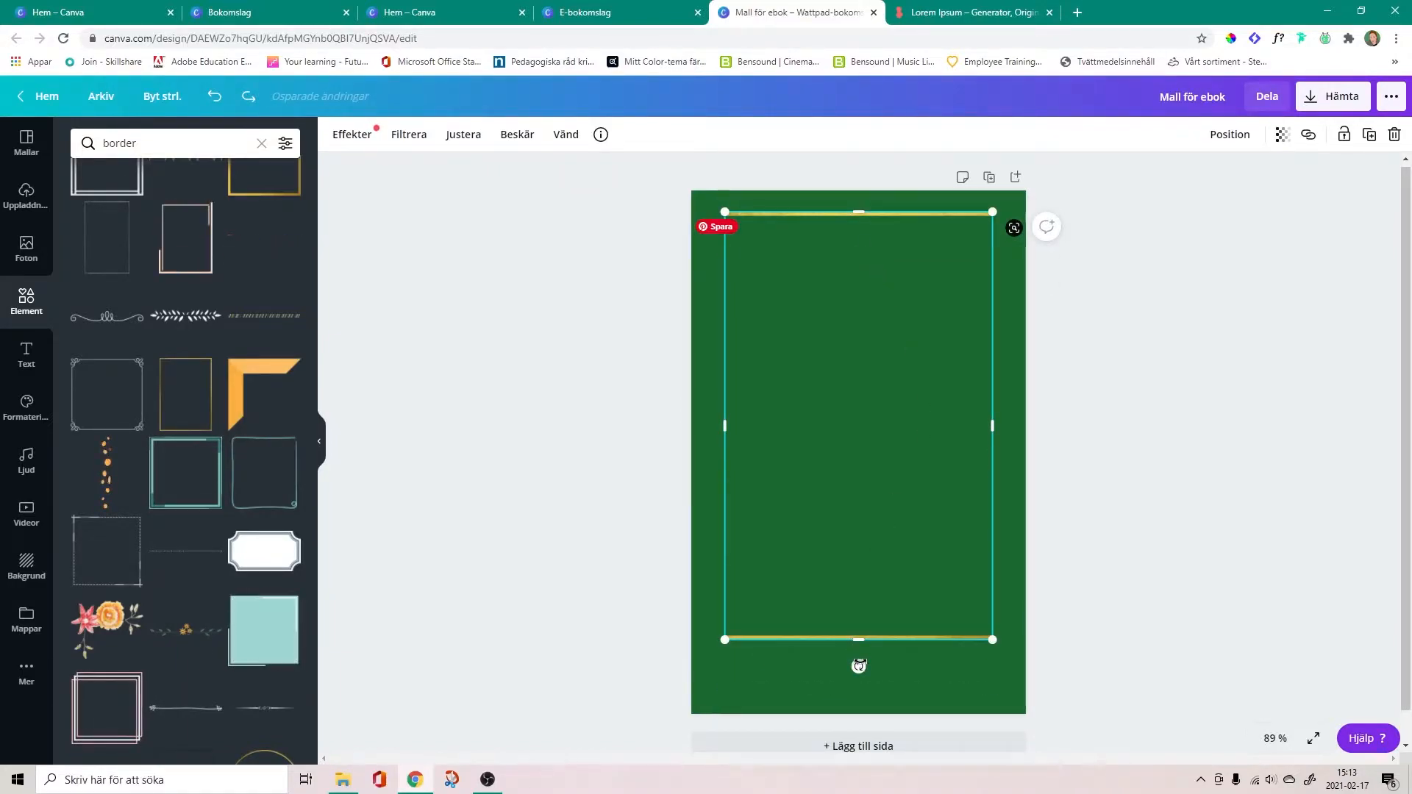
{"action": "left_click", "coordinate": [1135, 557]}
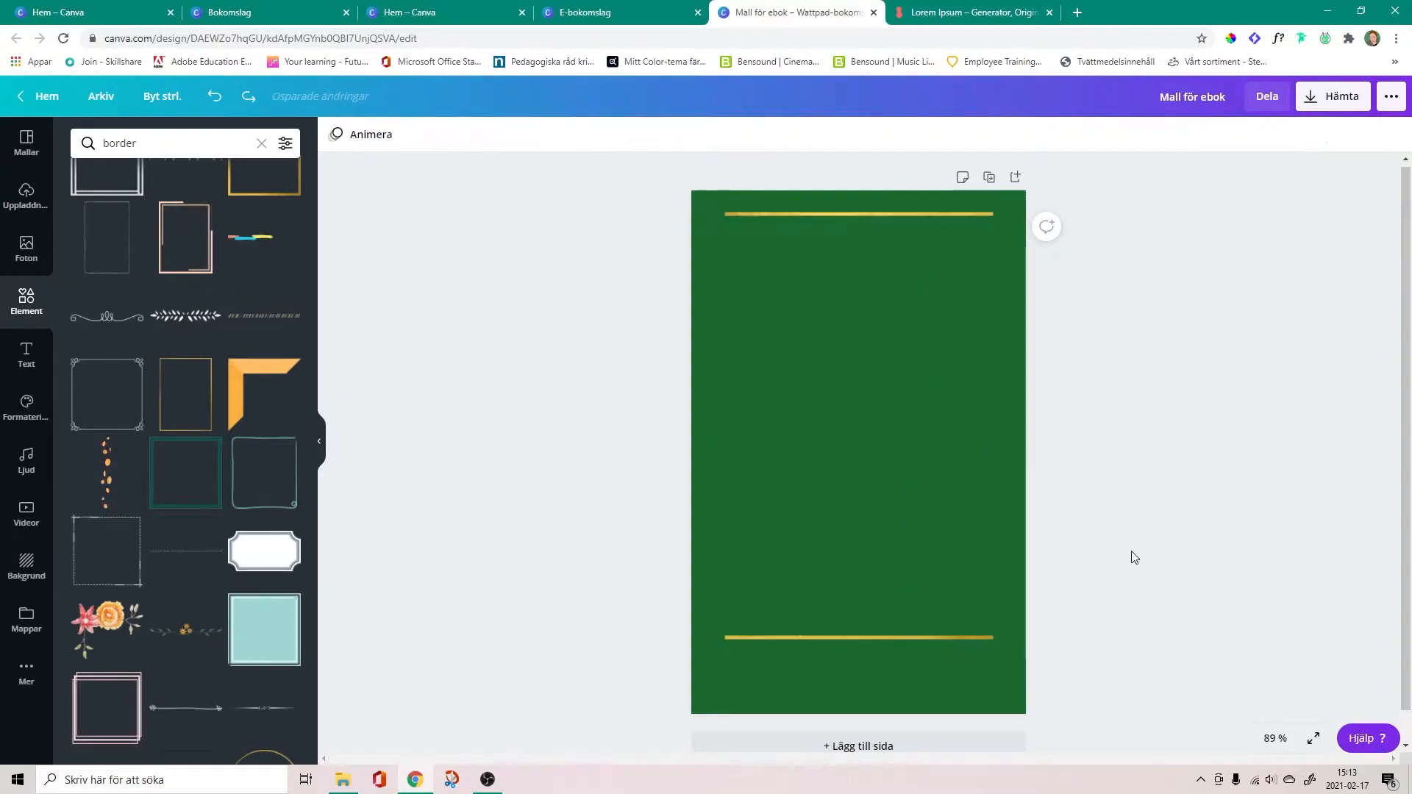
Reposition the gold frame vertically so its upper line sits just below the page's top edge
{"action": "left_click_drag", "start_coordinate": [921, 638], "coordinate": [919, 684]}
{"action": "left_click", "coordinate": [1181, 605]}
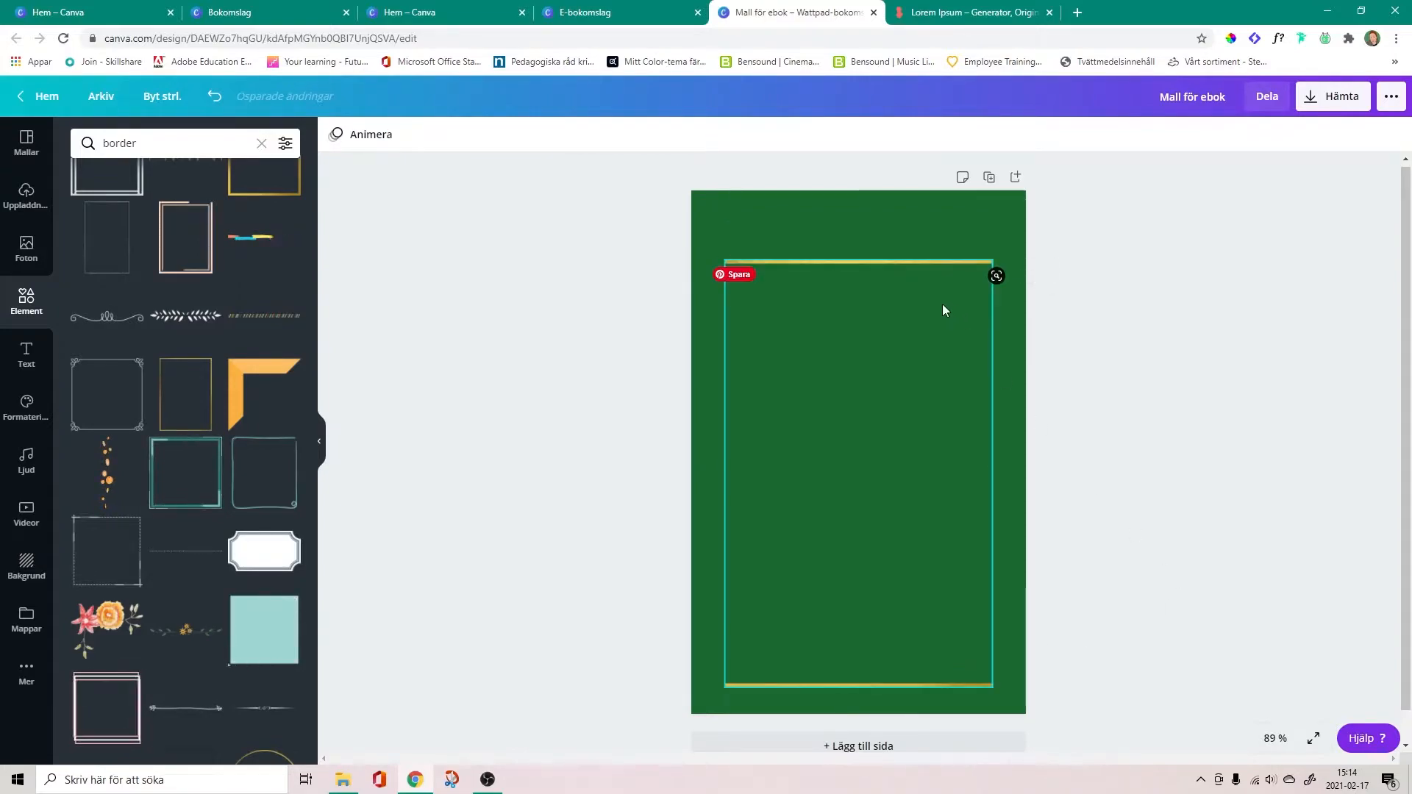
{"action": "left_click_drag", "start_coordinate": [923, 262], "coordinate": [912, 231]}
{"action": "left_click", "coordinate": [1193, 331]}
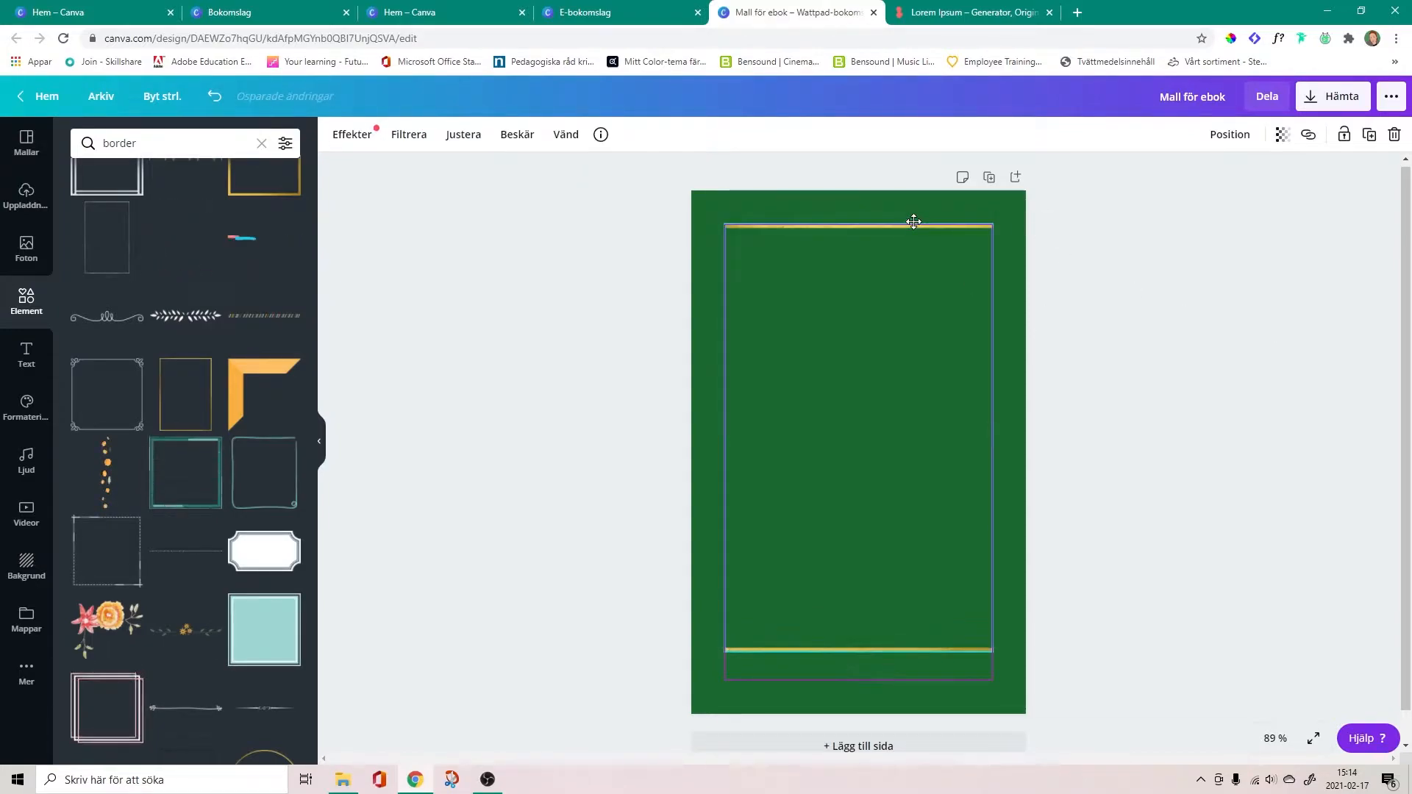
{"action": "left_click", "coordinate": [1206, 311]}
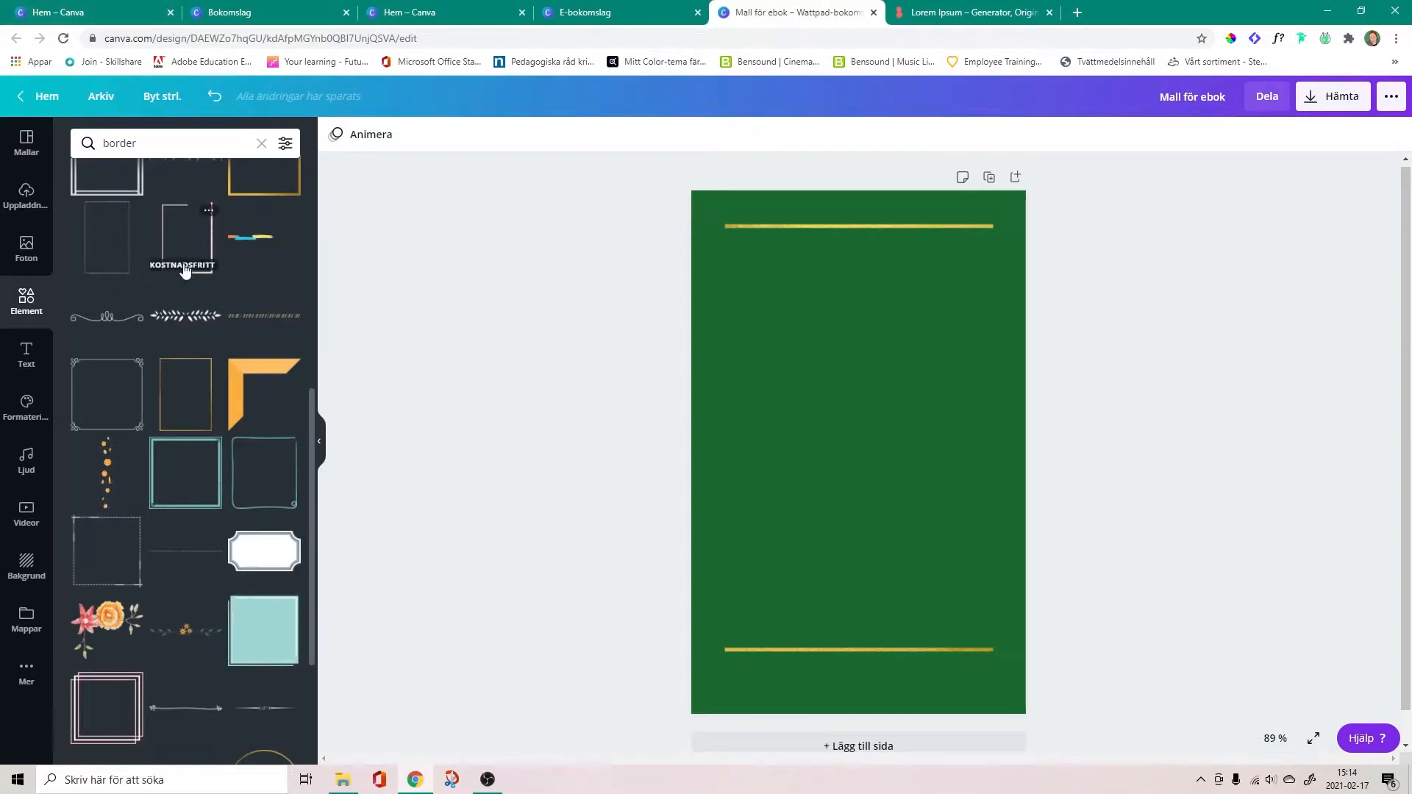
Add the gold circle border, shrink it to a small ring and centre it on the lower gold line
{"action": "scroll", "coordinate": [185, 271], "scroll_direction": "down", "scroll_amount": 4}
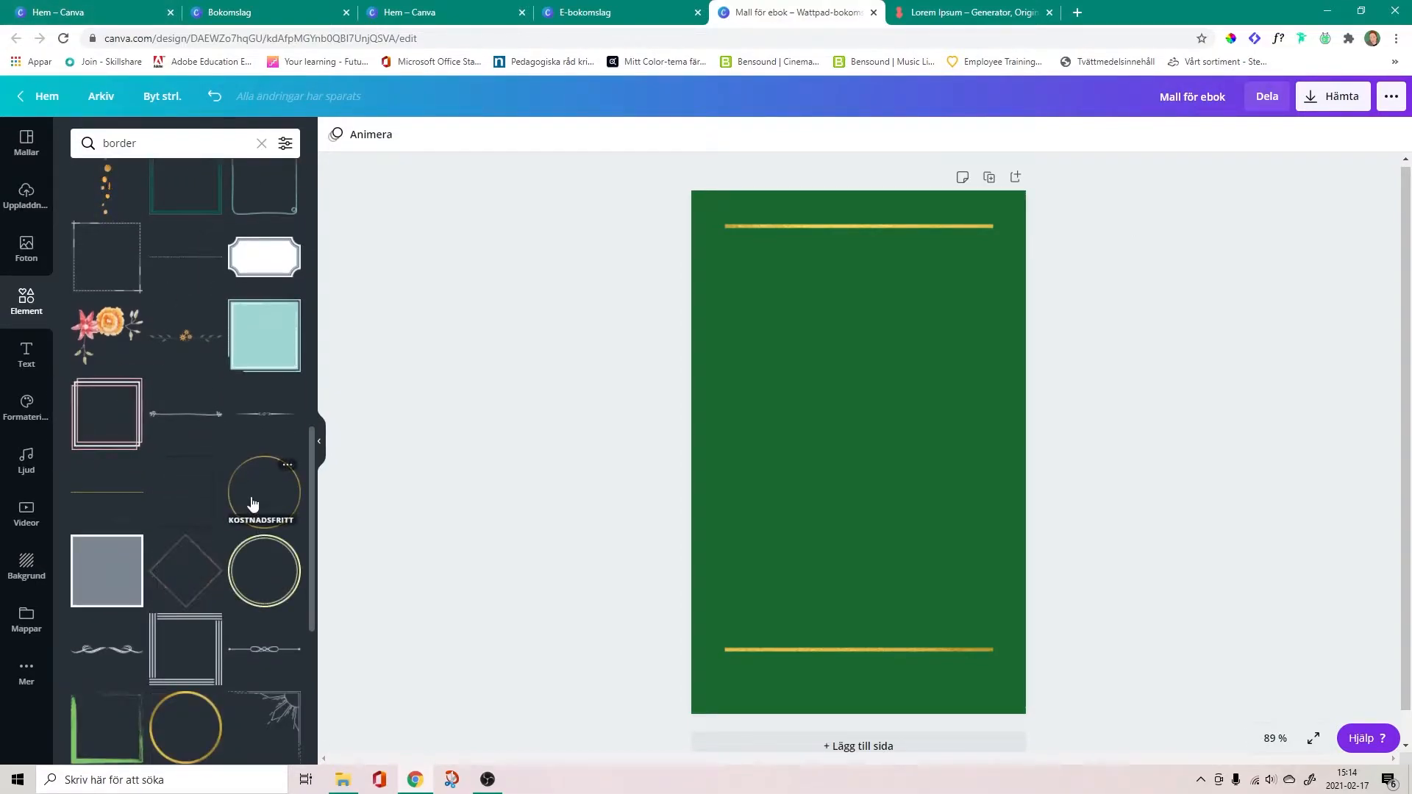
{"action": "left_click", "coordinate": [184, 717]}
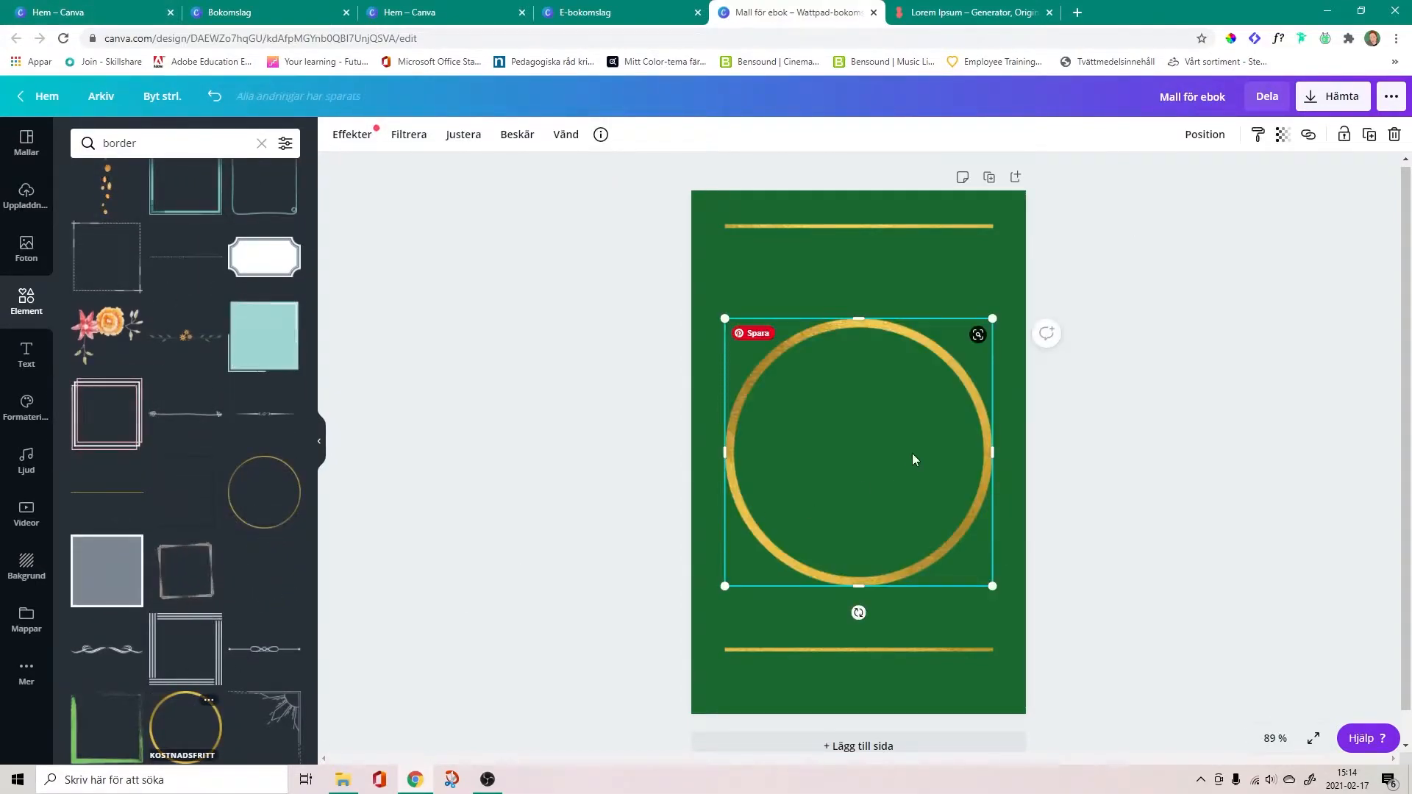
{"action": "left_click_drag", "start_coordinate": [993, 586], "coordinate": [782, 377]}
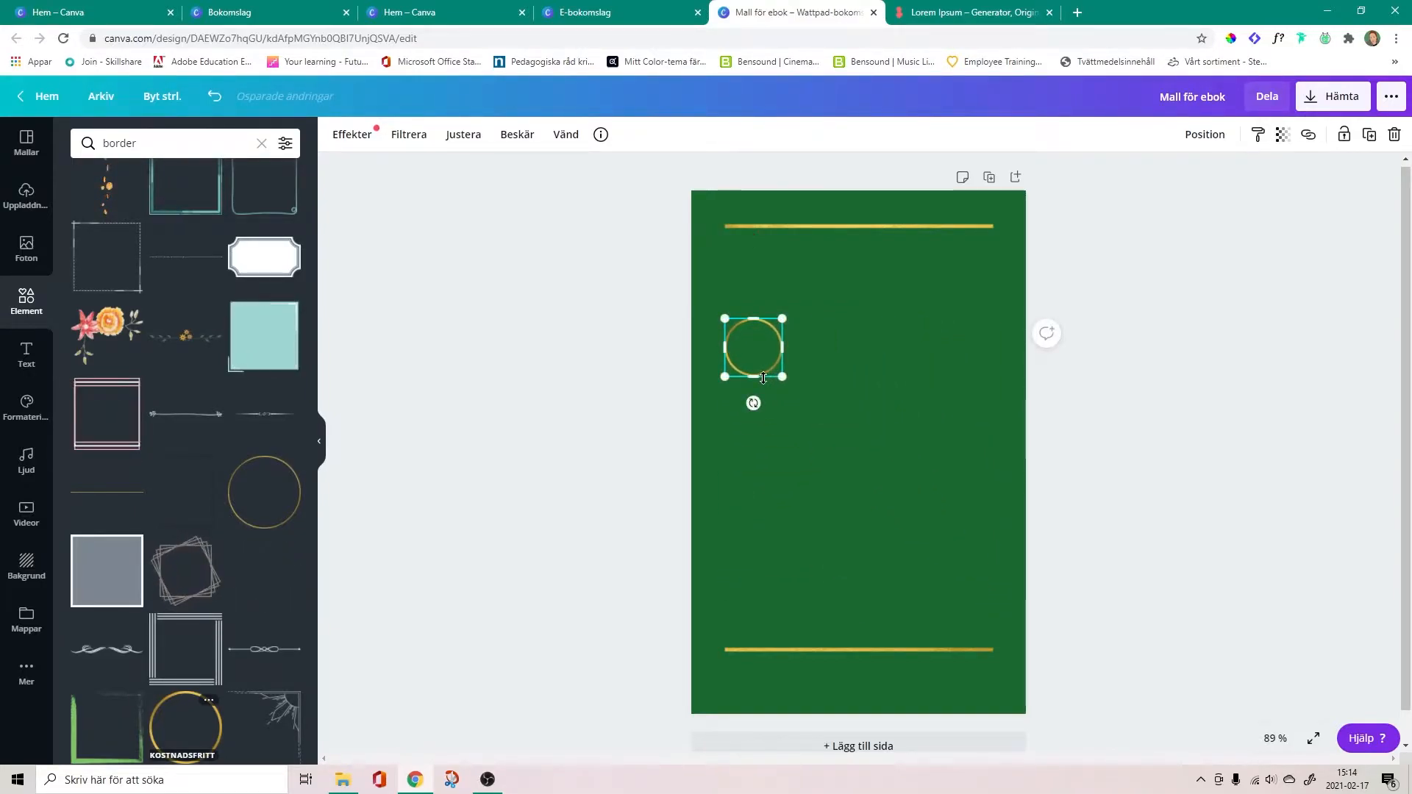
{"action": "left_click_drag", "start_coordinate": [766, 371], "coordinate": [880, 501]}
{"action": "left_click_drag", "start_coordinate": [866, 650], "coordinate": [865, 666]}
{"action": "left_click", "coordinate": [1008, 597]}
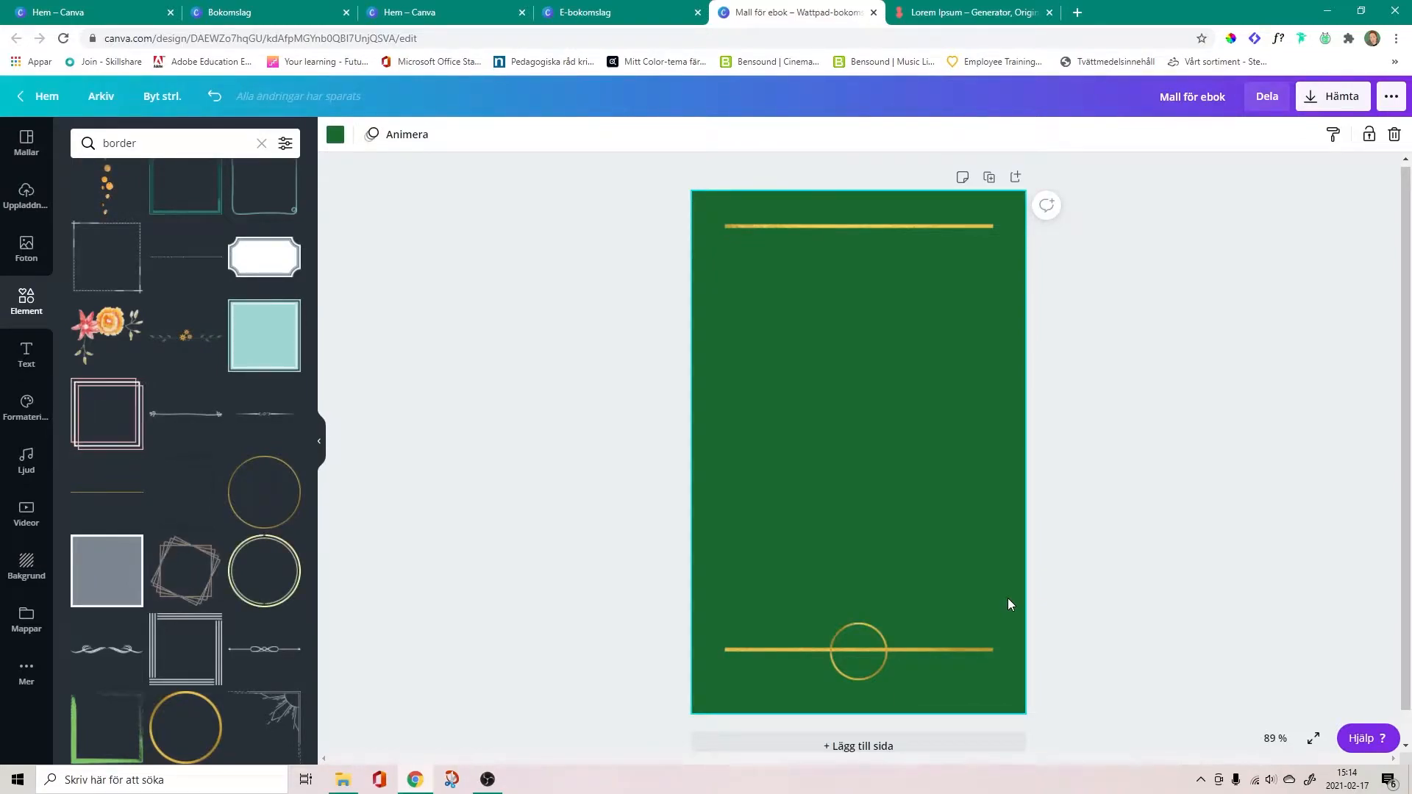
Add the leafy corner ornament and place it in the page's upper right corner
{"action": "scroll", "coordinate": [229, 388], "scroll_direction": "down", "scroll_amount": 3}
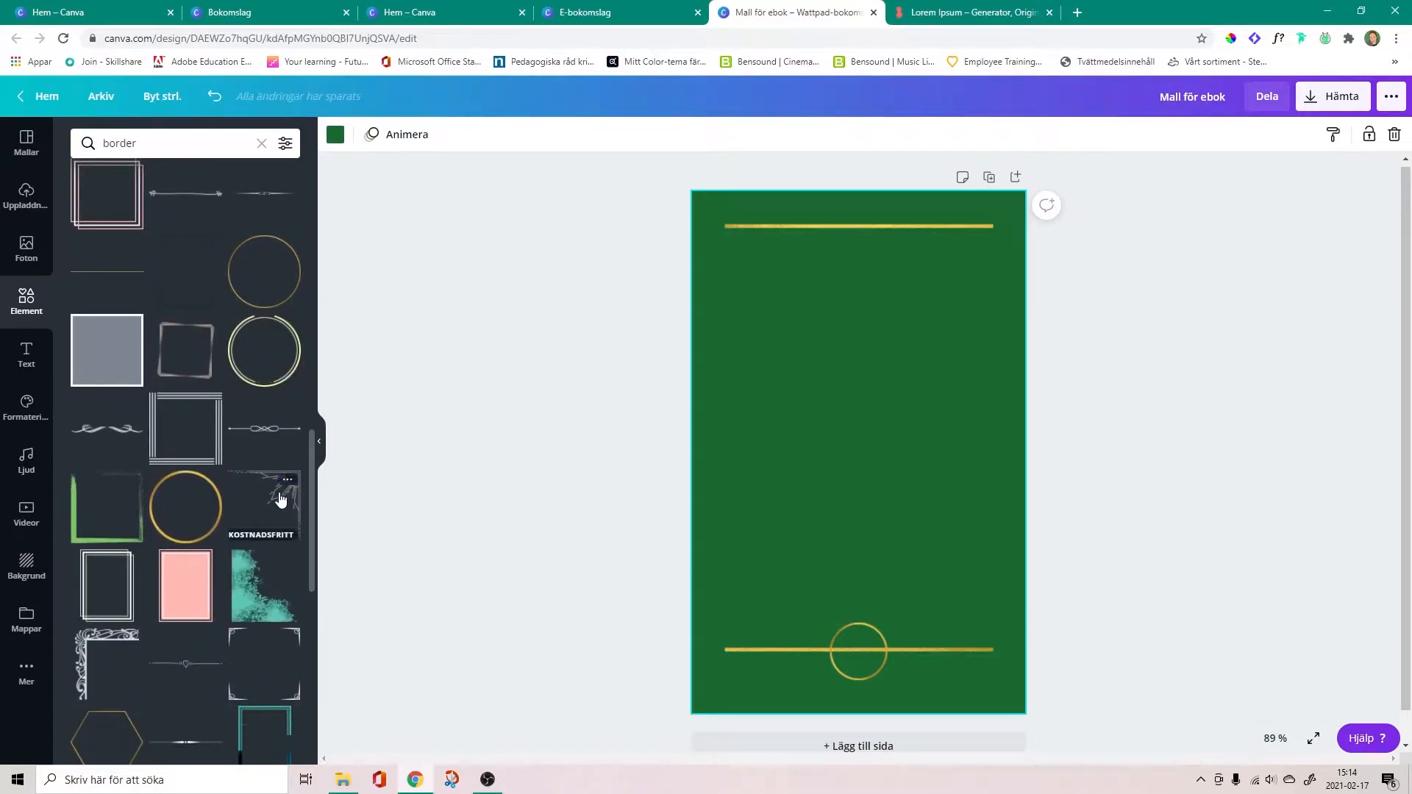
{"action": "left_click", "coordinate": [286, 495]}
{"action": "left_click_drag", "start_coordinate": [885, 408], "coordinate": [973, 252]}
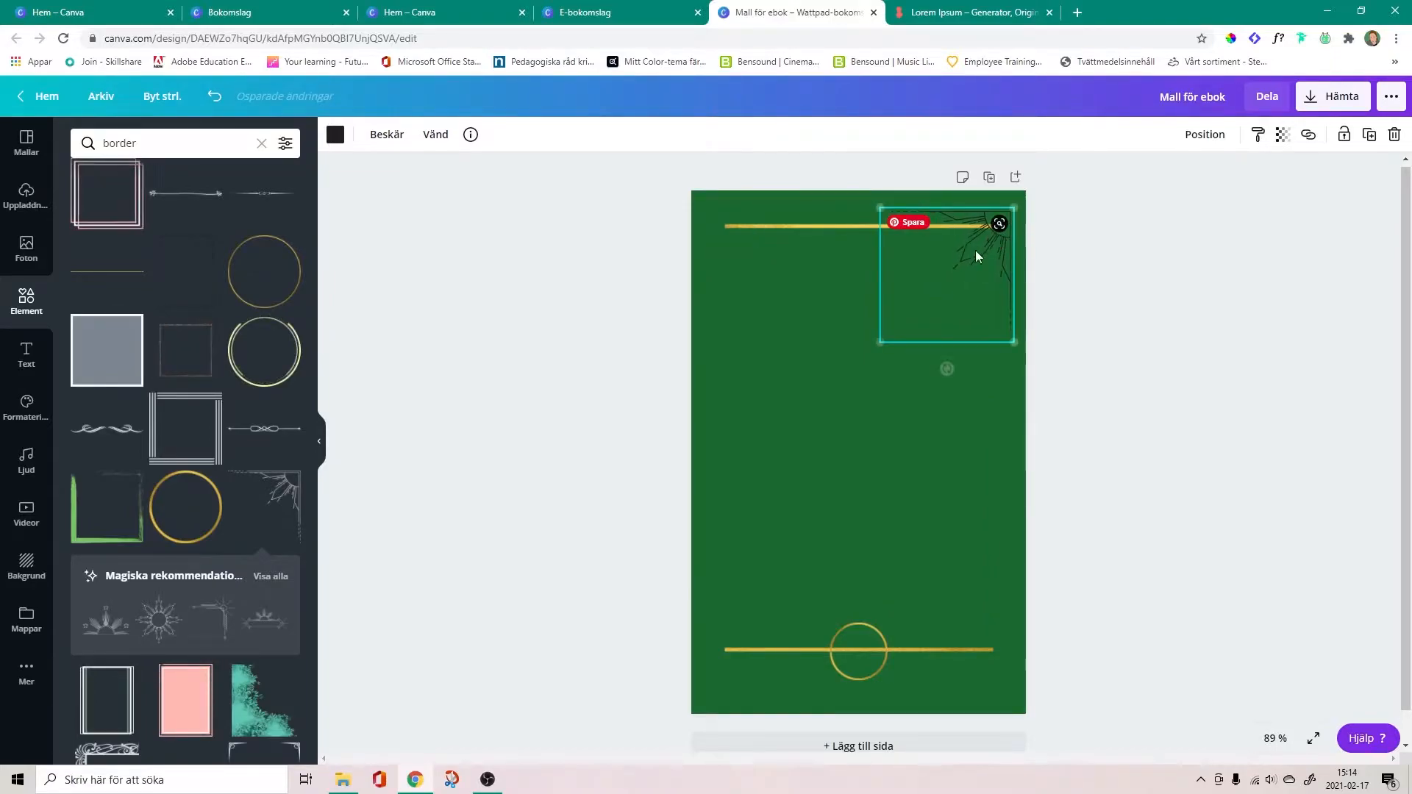
Recolour the leafy corner ornament golden yellow, and delete it from the page
{"action": "left_click", "coordinate": [336, 134]}
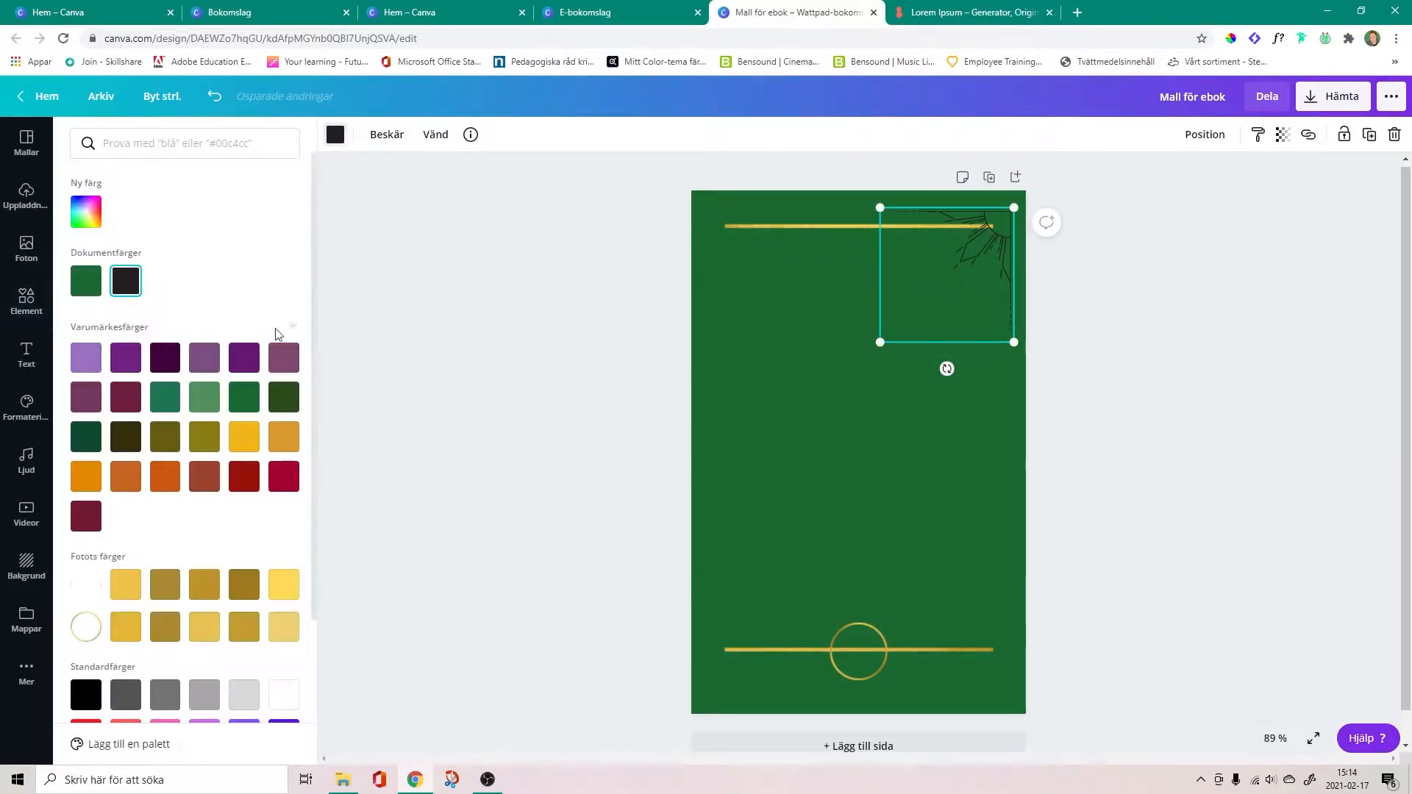
{"action": "left_click", "coordinate": [250, 443]}
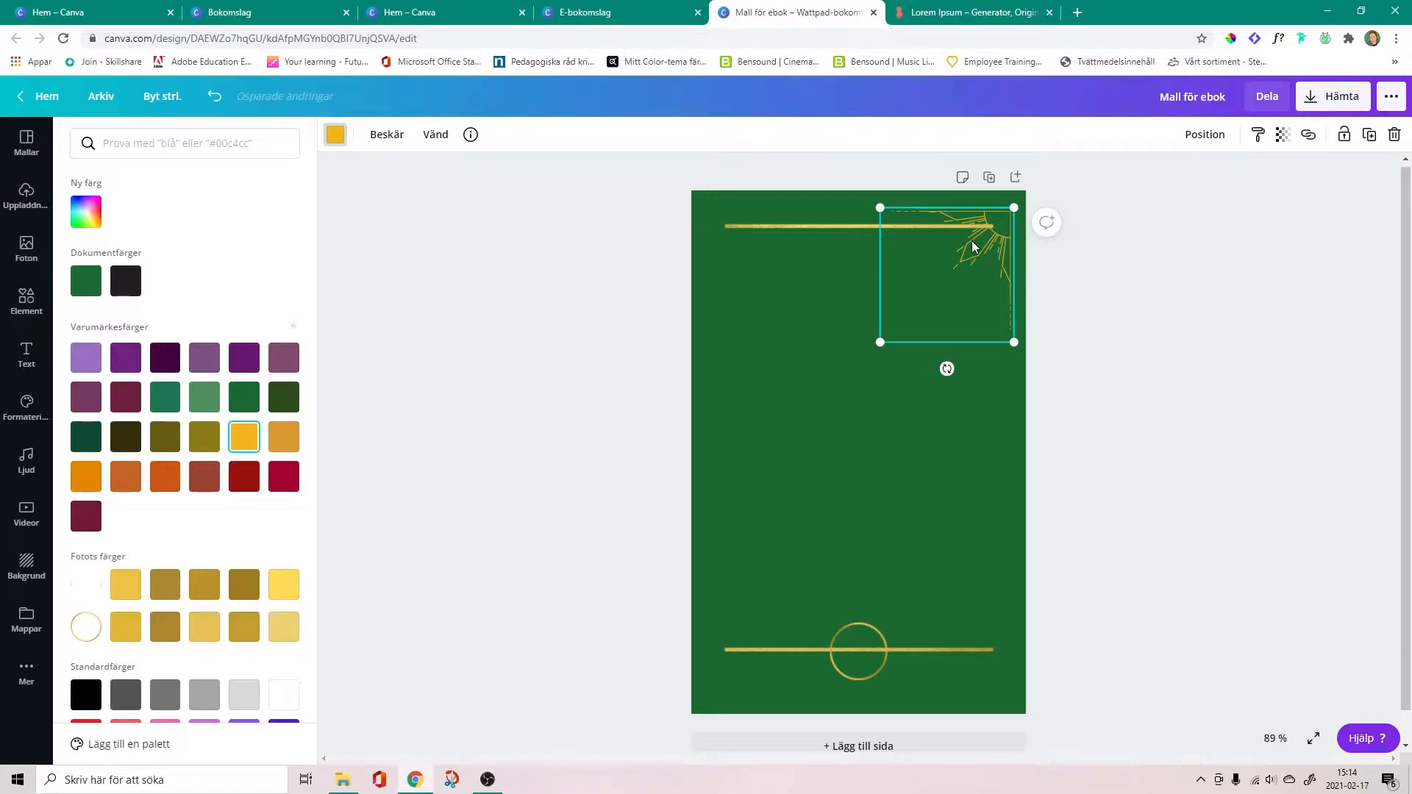
{"action": "key", "text": "Delete"}
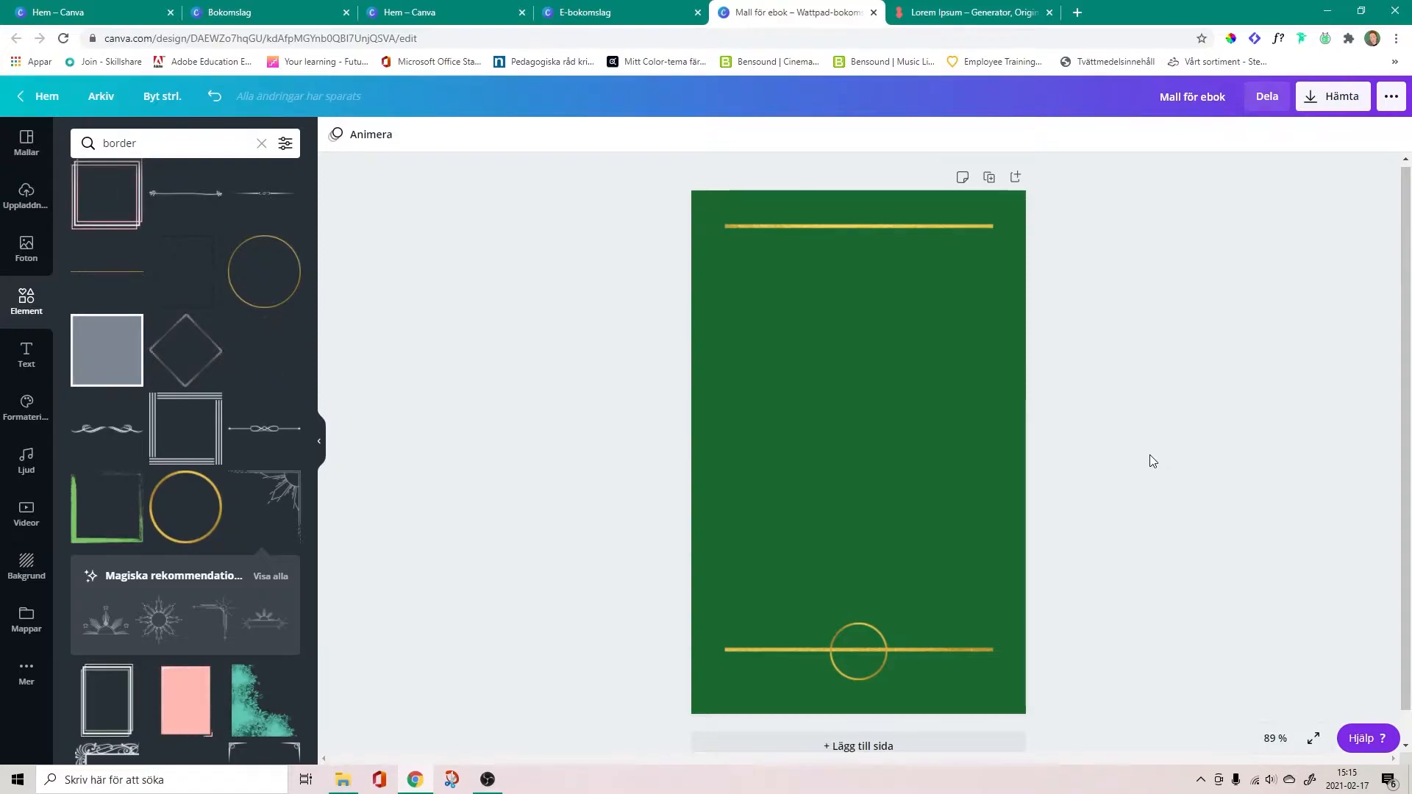
Add a second page below the cover and set its background to a lighter brand green
{"action": "scroll", "coordinate": [1149, 455], "scroll_direction": "down", "scroll_amount": 1}
{"action": "scroll", "coordinate": [1152, 460], "scroll_direction": "down", "scroll_amount": 2}
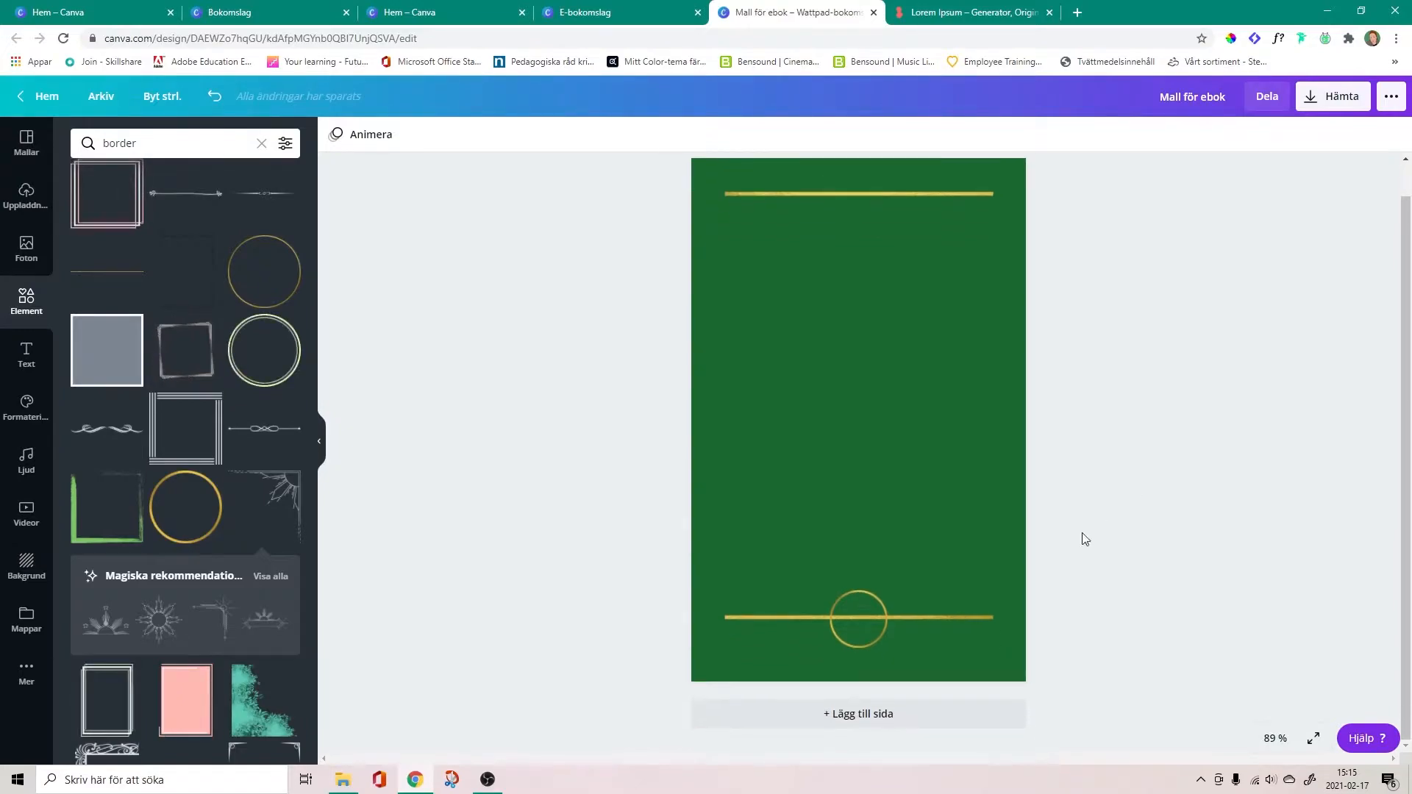
{"action": "left_click", "coordinate": [862, 715]}
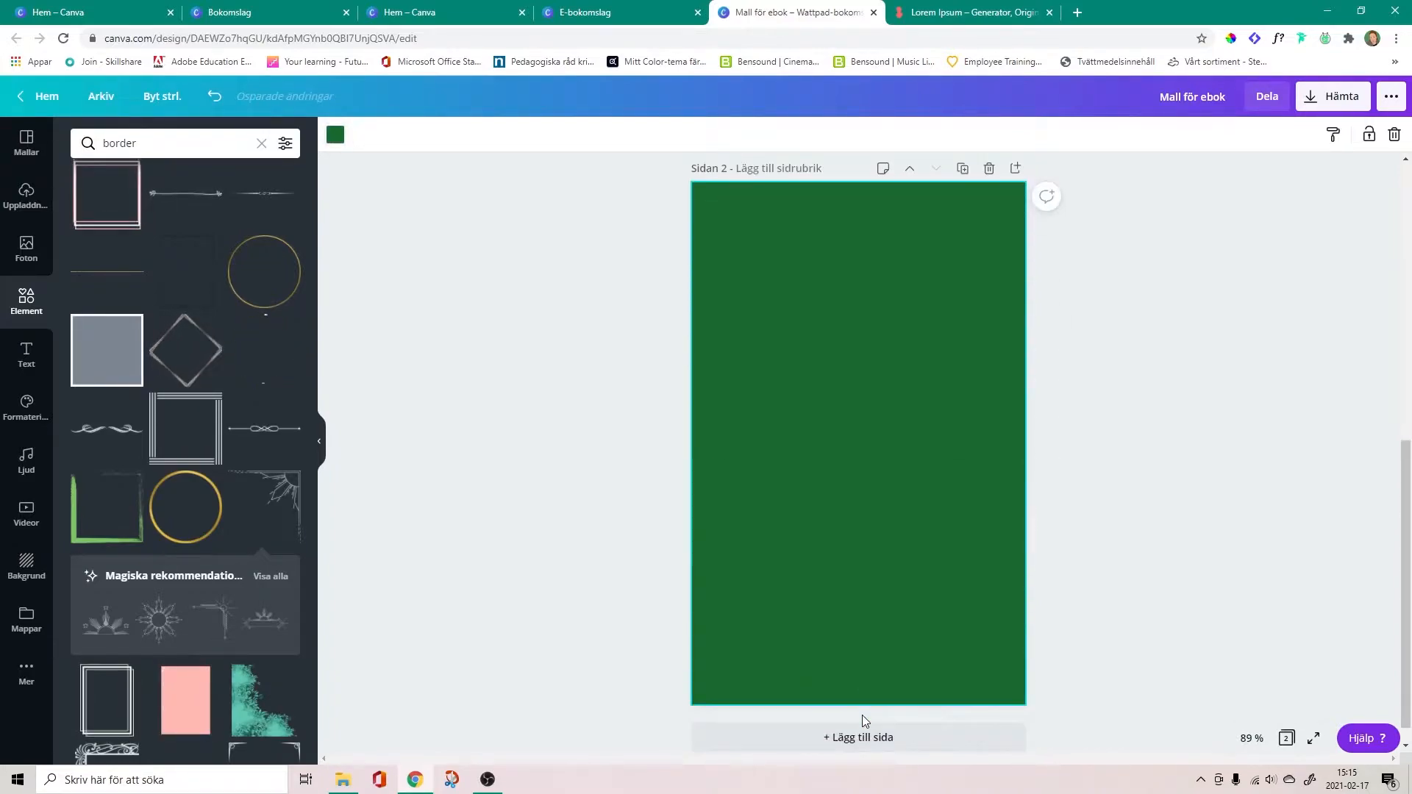
{"action": "scroll", "coordinate": [869, 369], "scroll_direction": "up", "scroll_amount": 2}
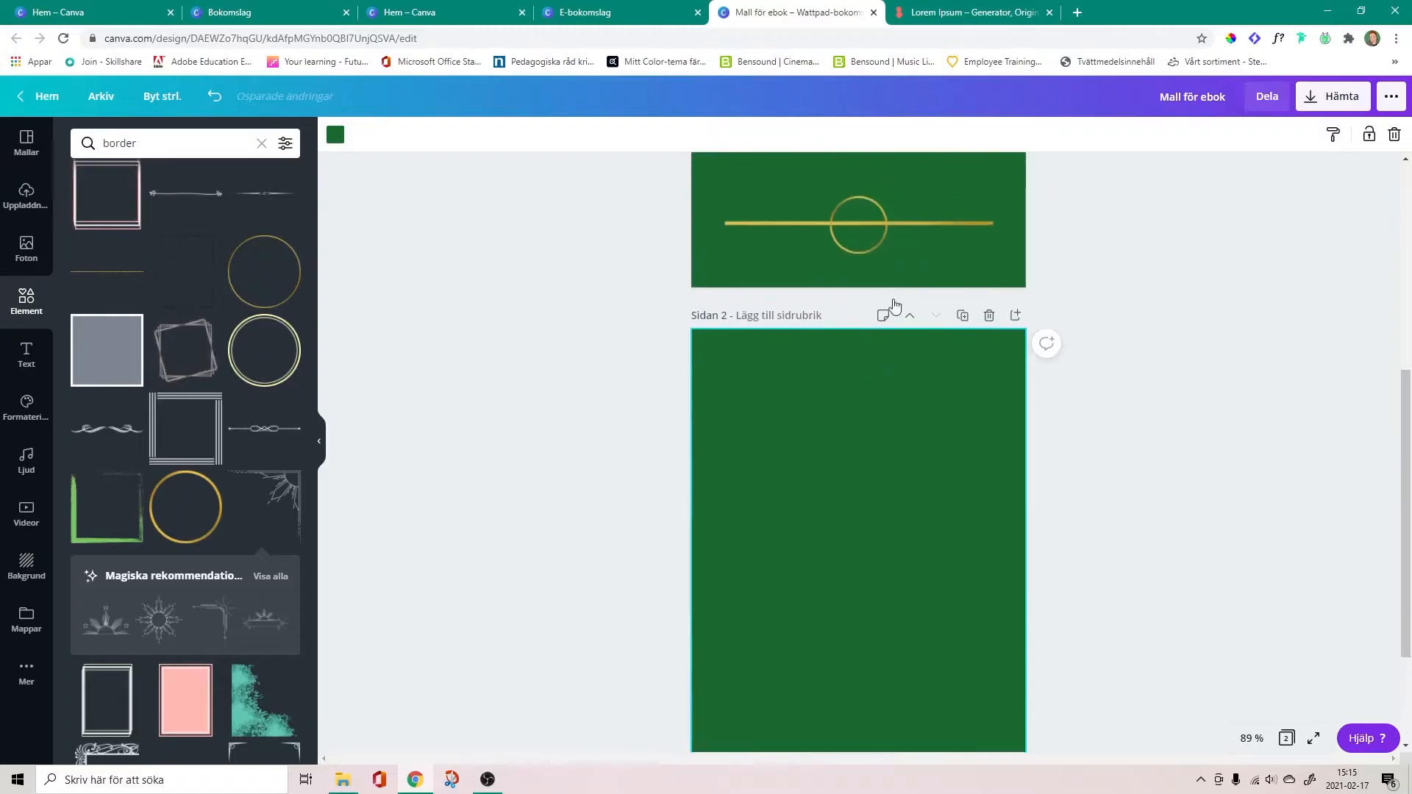
{"action": "left_click", "coordinate": [334, 136]}
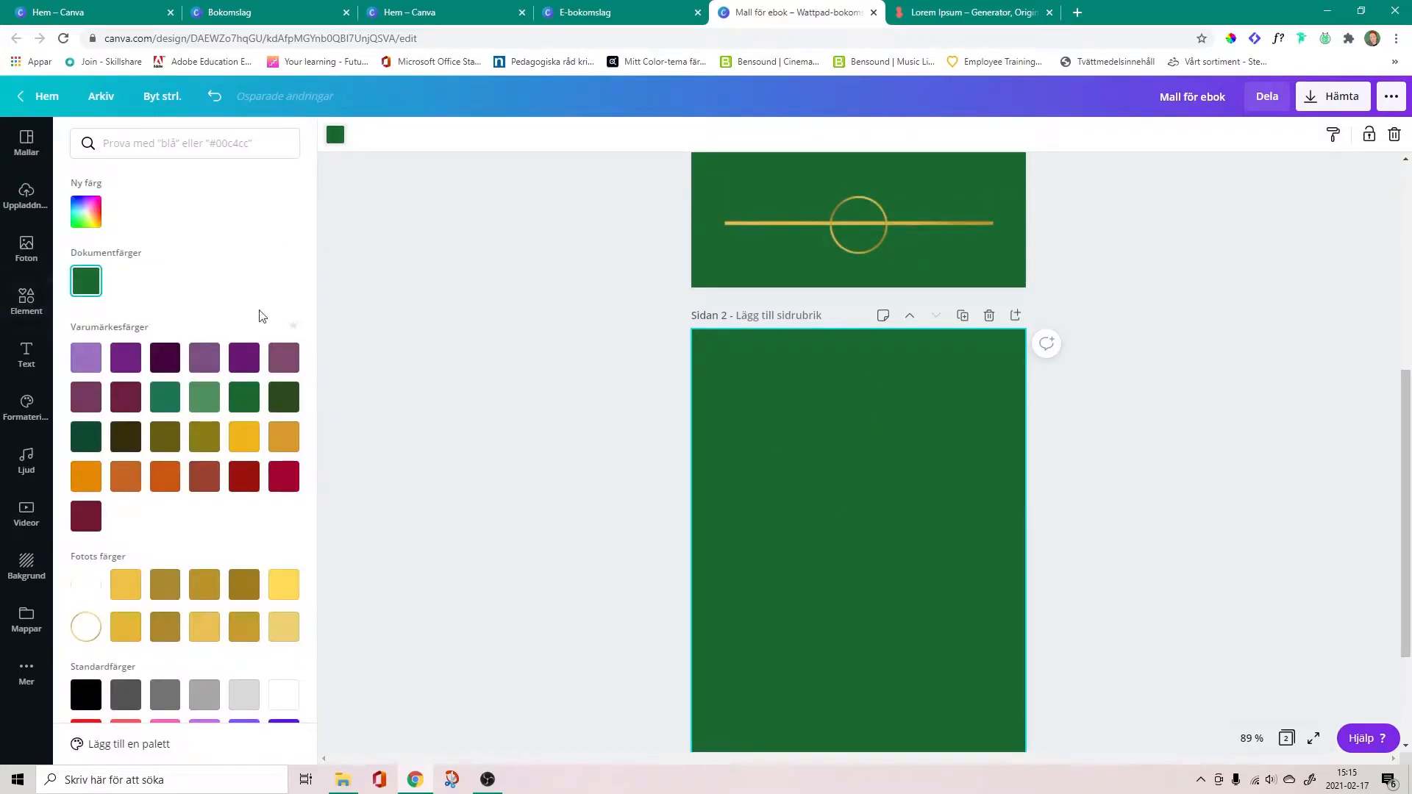
{"action": "left_click", "coordinate": [204, 397]}
{"action": "left_click", "coordinate": [544, 344]}
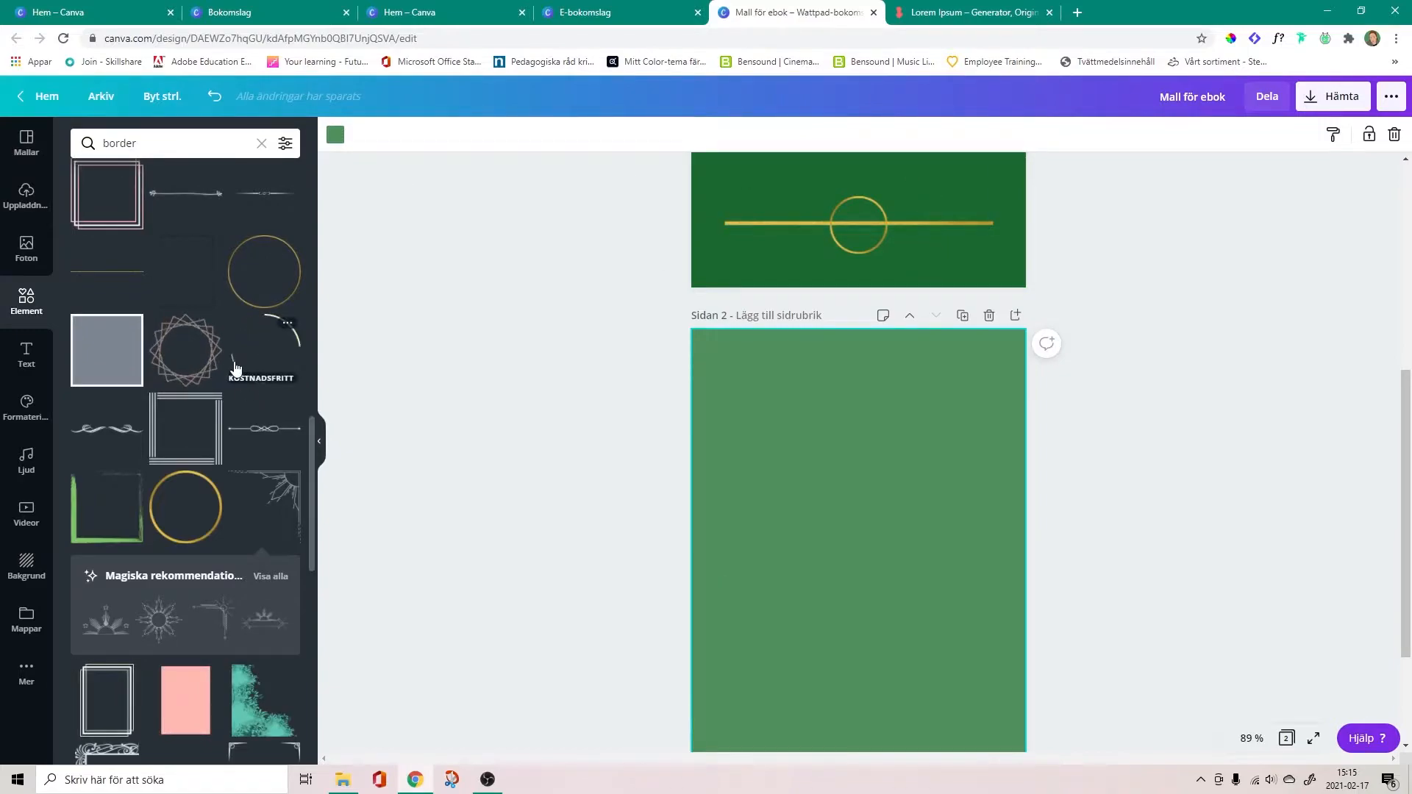
Add the ornate gold divider from the border results to page 2, widen it and centre it near the page's upper edge
{"action": "scroll", "coordinate": [234, 368], "scroll_direction": "down", "scroll_amount": 7}
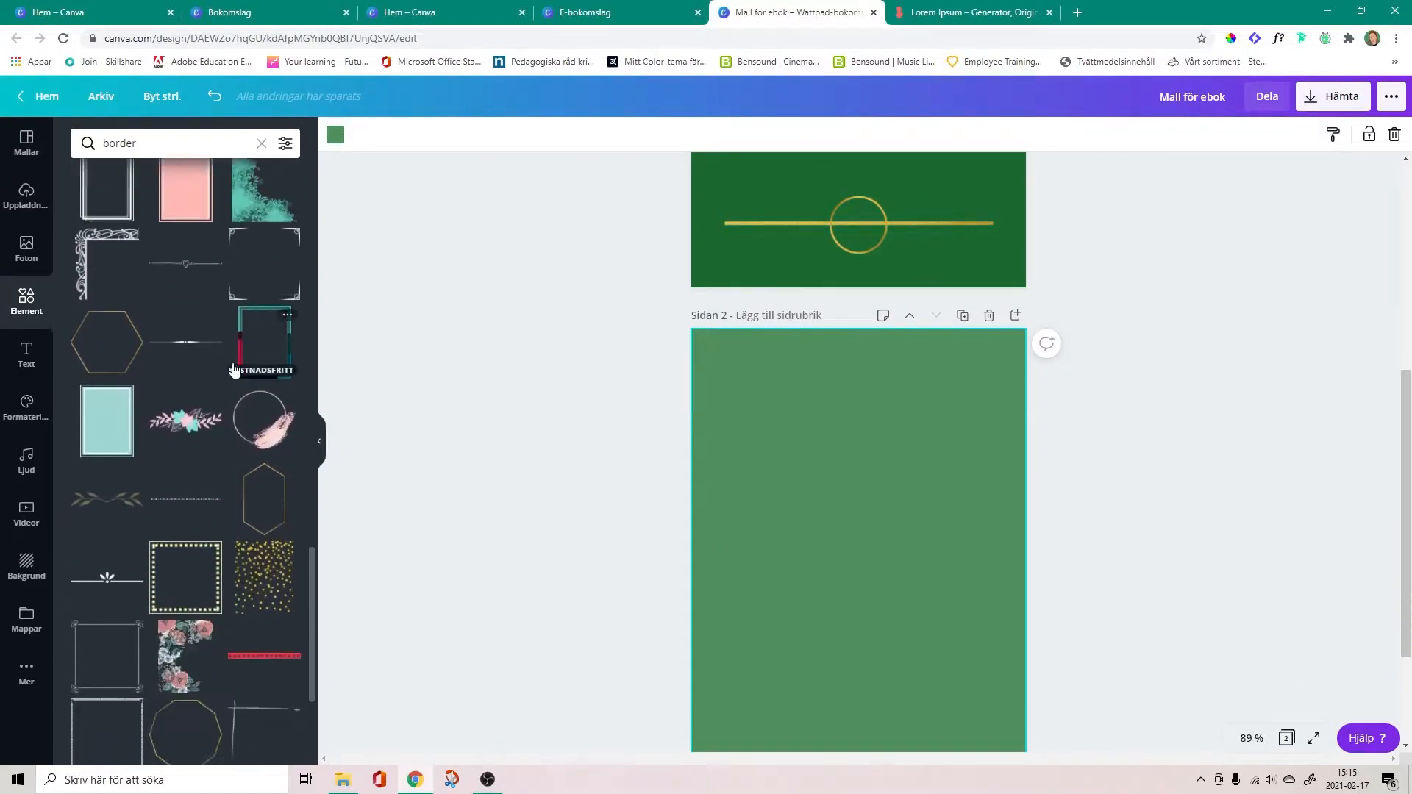
{"action": "scroll", "coordinate": [234, 368], "scroll_direction": "down", "scroll_amount": 2}
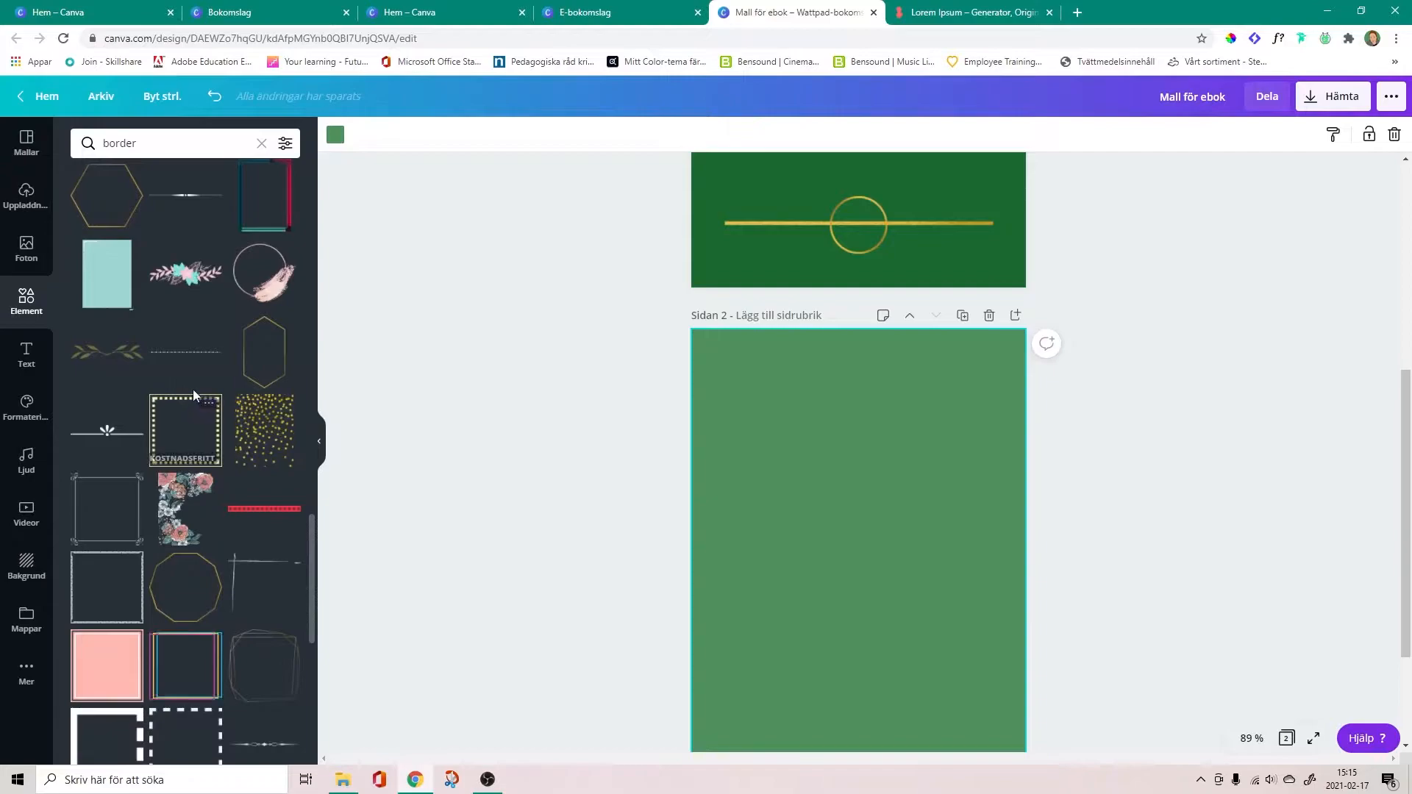
{"action": "scroll", "coordinate": [194, 396], "scroll_direction": "down", "scroll_amount": 5}
{"action": "scroll", "coordinate": [194, 396], "scroll_direction": "down", "scroll_amount": 1}
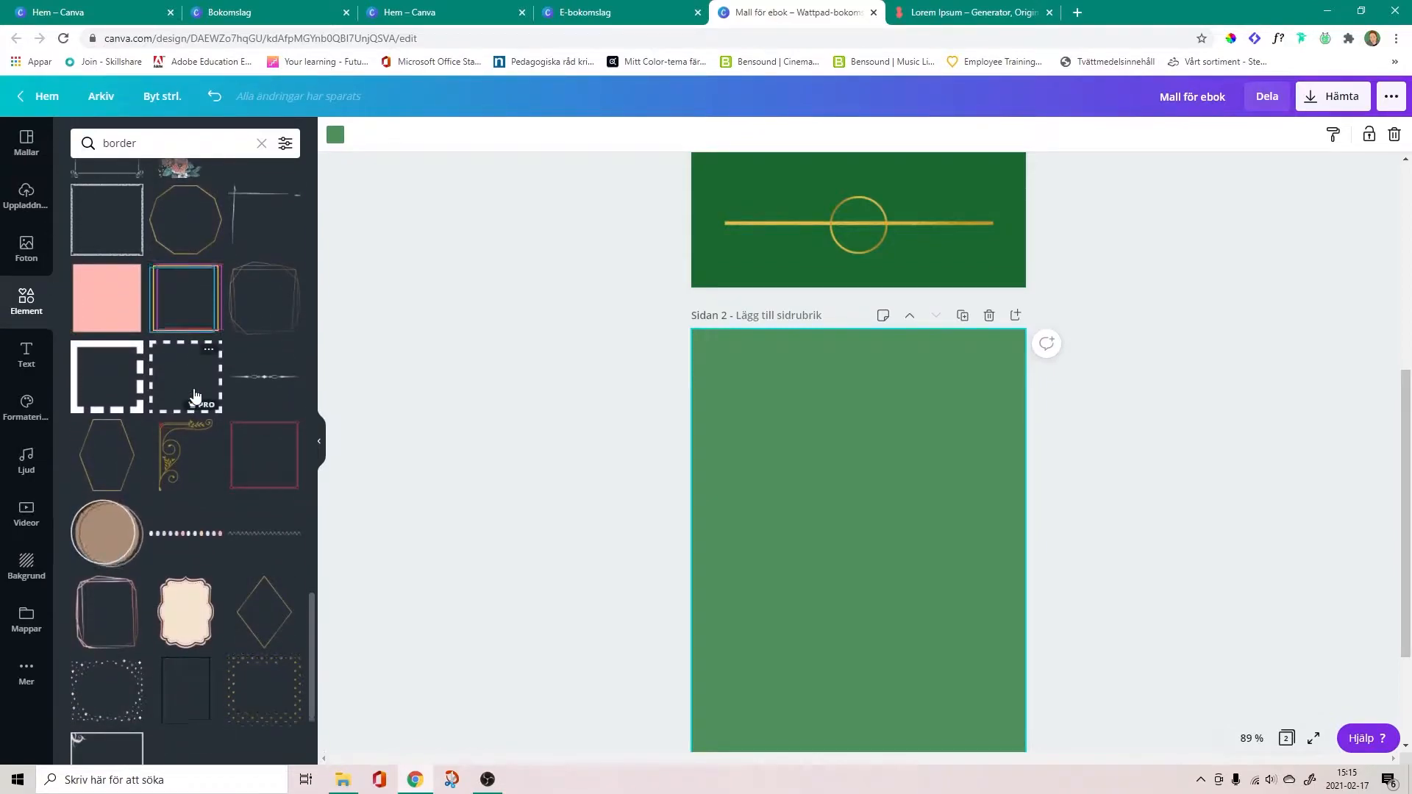
{"action": "scroll", "coordinate": [194, 396], "scroll_direction": "down", "scroll_amount": 4}
{"action": "scroll", "coordinate": [205, 402], "scroll_direction": "down", "scroll_amount": 2}
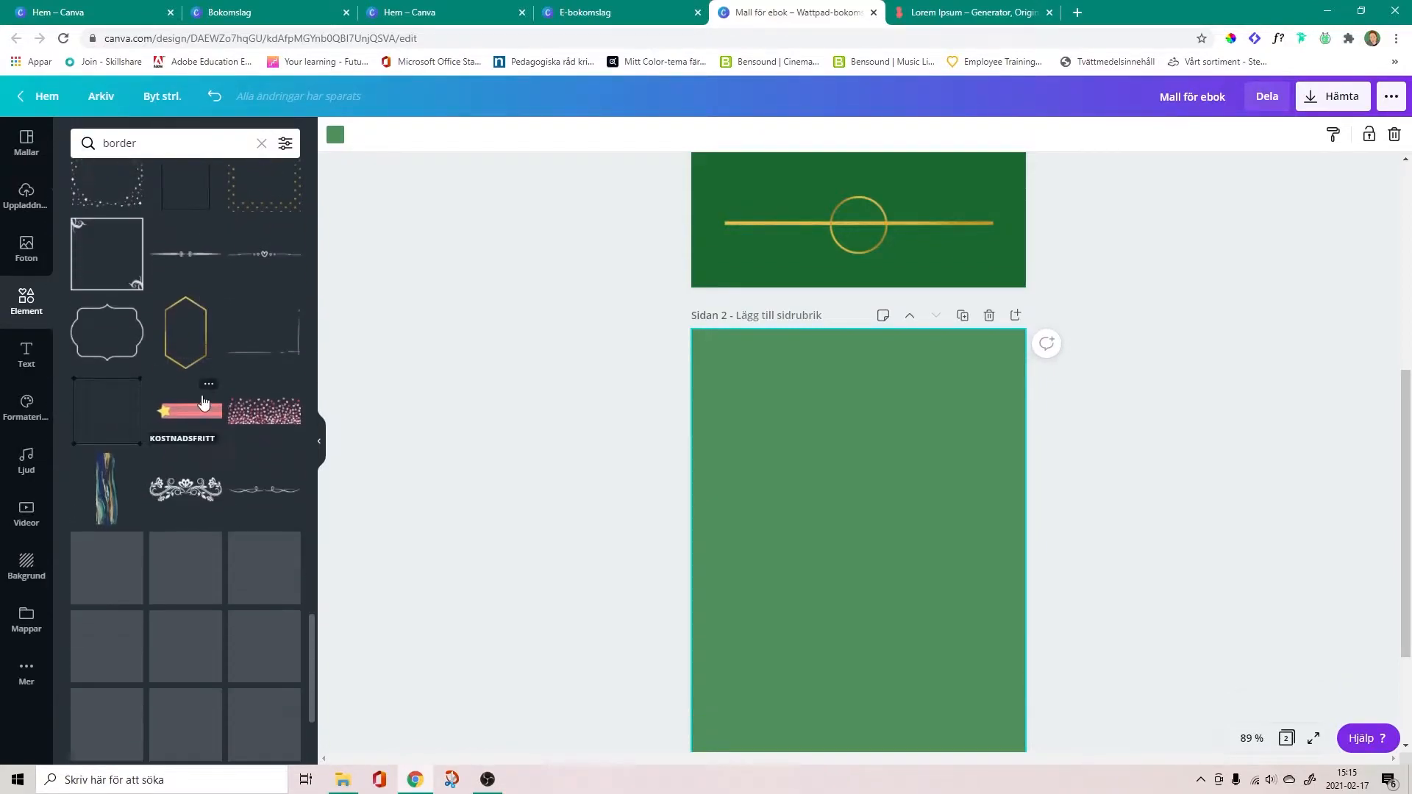
{"action": "scroll", "coordinate": [205, 402], "scroll_direction": "down", "scroll_amount": 3}
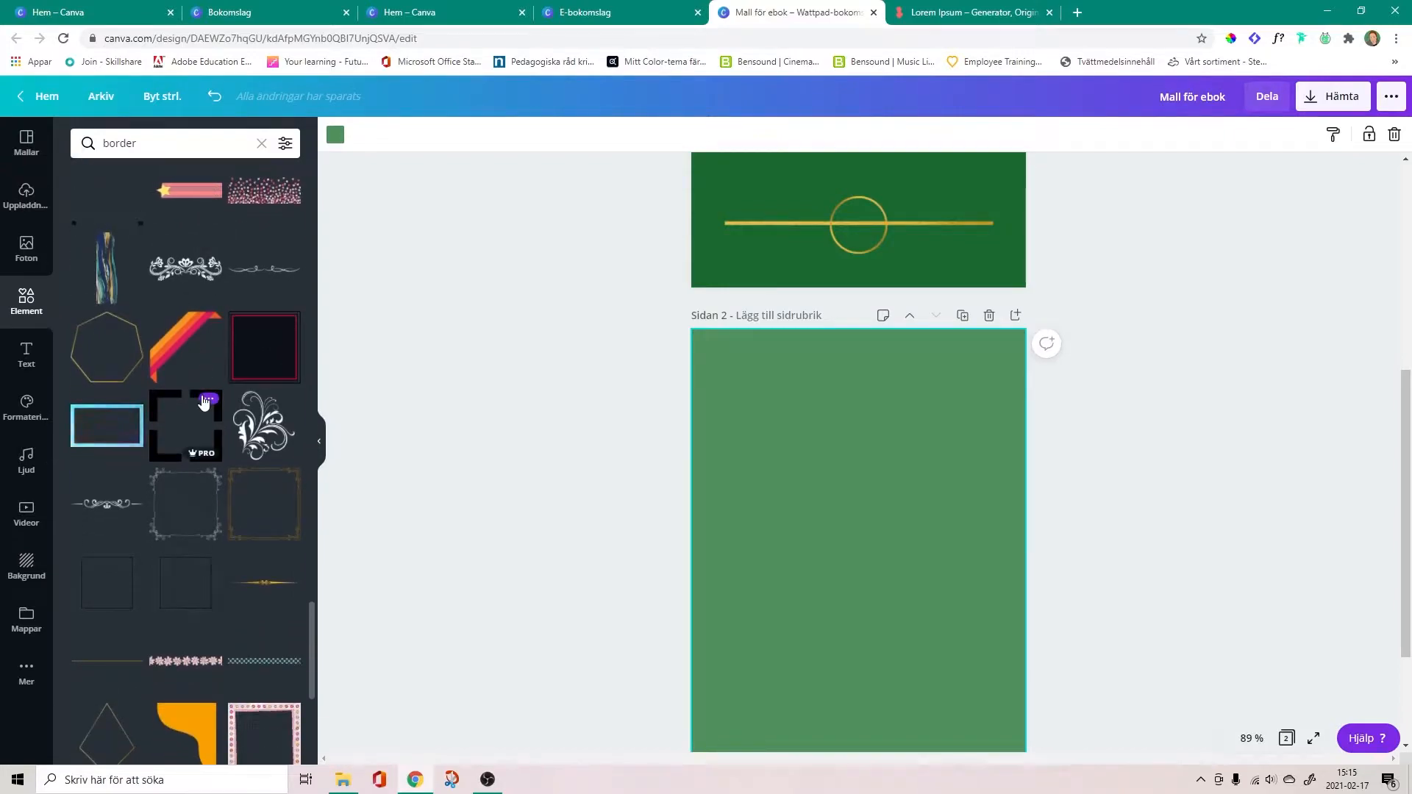
{"action": "scroll", "coordinate": [205, 401], "scroll_direction": "down", "scroll_amount": 2}
{"action": "left_click", "coordinate": [258, 463]}
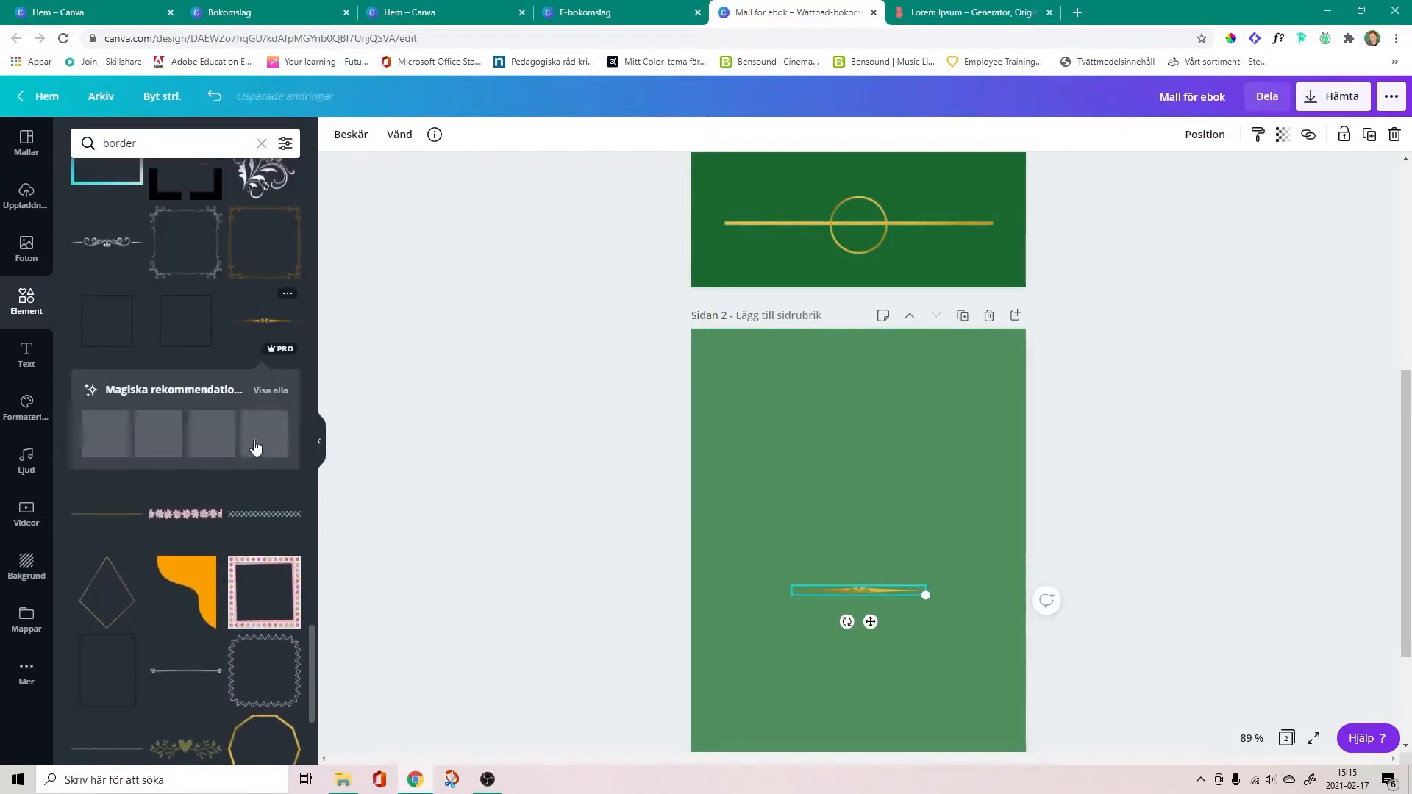
{"action": "left_click_drag", "start_coordinate": [925, 599], "coordinate": [1050, 606]}
{"action": "left_click_drag", "start_coordinate": [924, 599], "coordinate": [861, 372]}
{"action": "left_click", "coordinate": [1197, 394]}
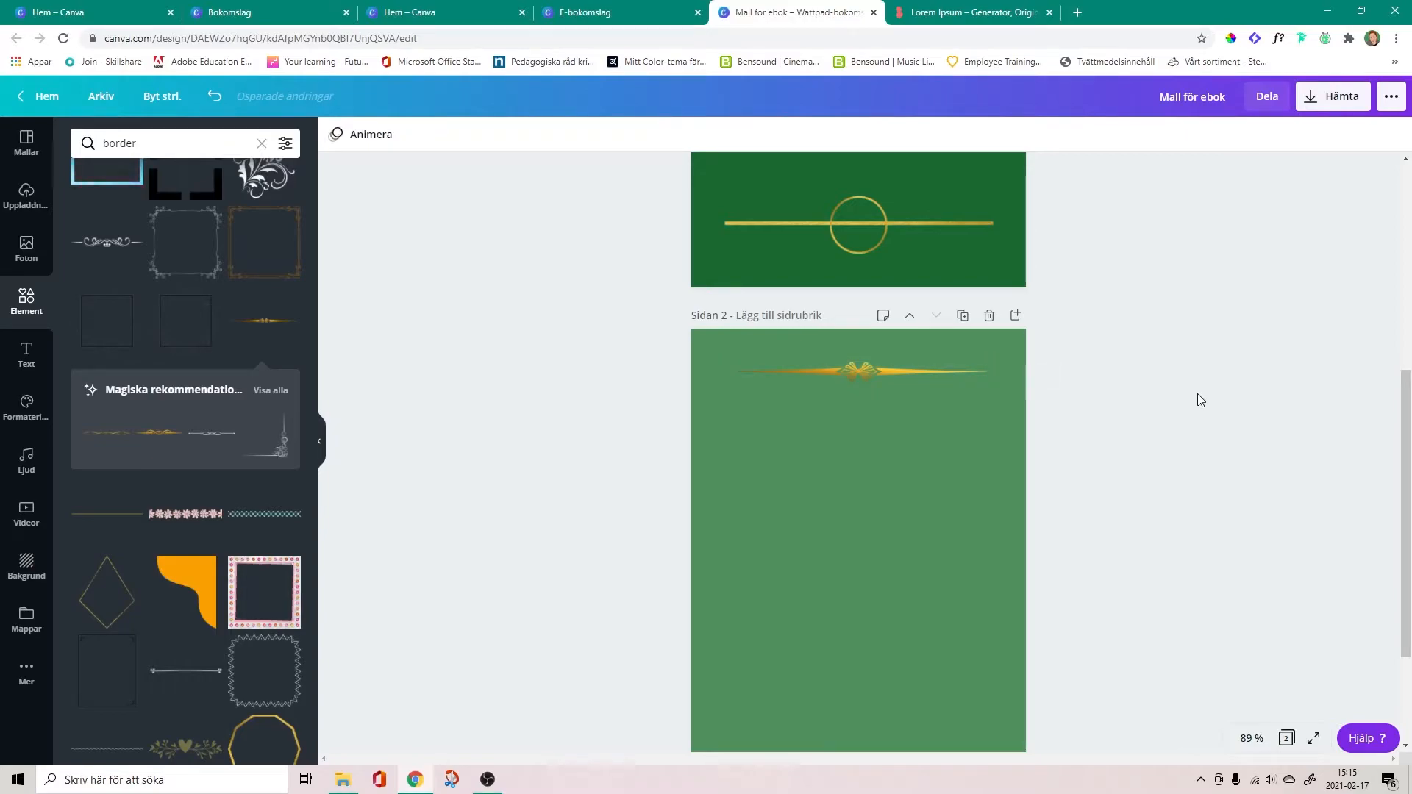
Look through more of the border elements for further decorations that suit the pages
{"action": "scroll", "coordinate": [1206, 391], "scroll_direction": "down", "scroll_amount": 1}
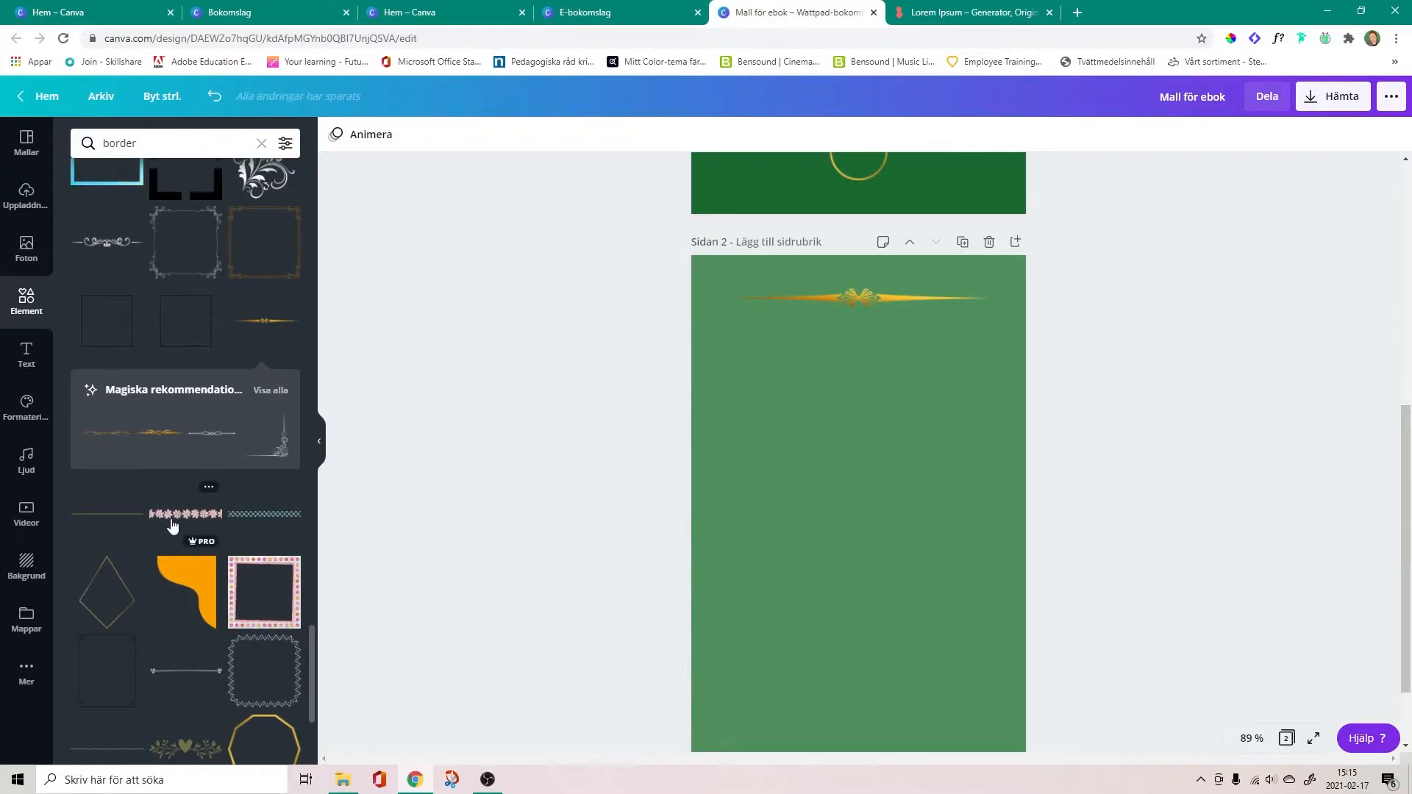
{"action": "scroll", "coordinate": [173, 524], "scroll_direction": "down", "scroll_amount": 3}
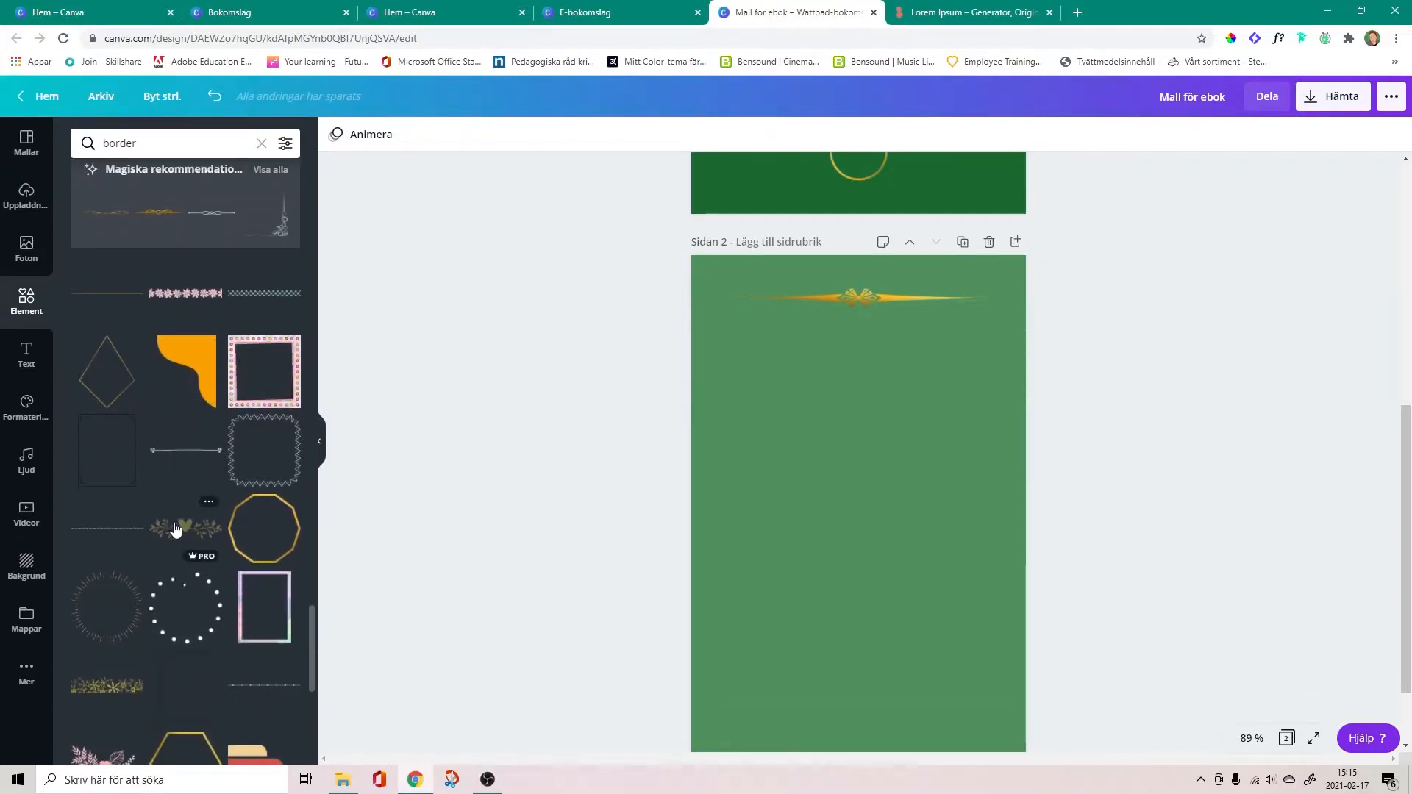
{"action": "scroll", "coordinate": [195, 471], "scroll_direction": "down", "scroll_amount": 4}
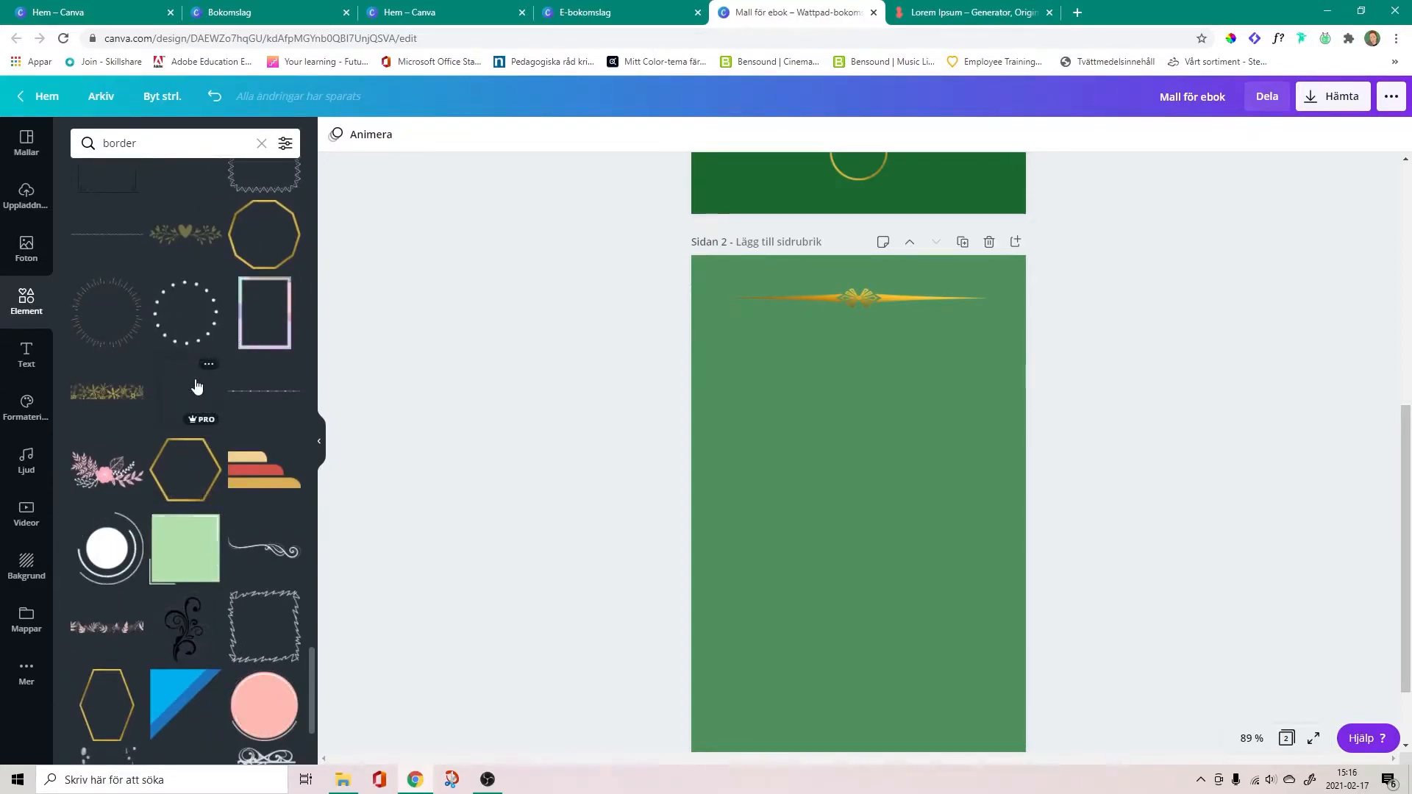
{"action": "scroll", "coordinate": [195, 386], "scroll_direction": "down", "scroll_amount": 3}
{"action": "scroll", "coordinate": [197, 385], "scroll_direction": "down", "scroll_amount": 3}
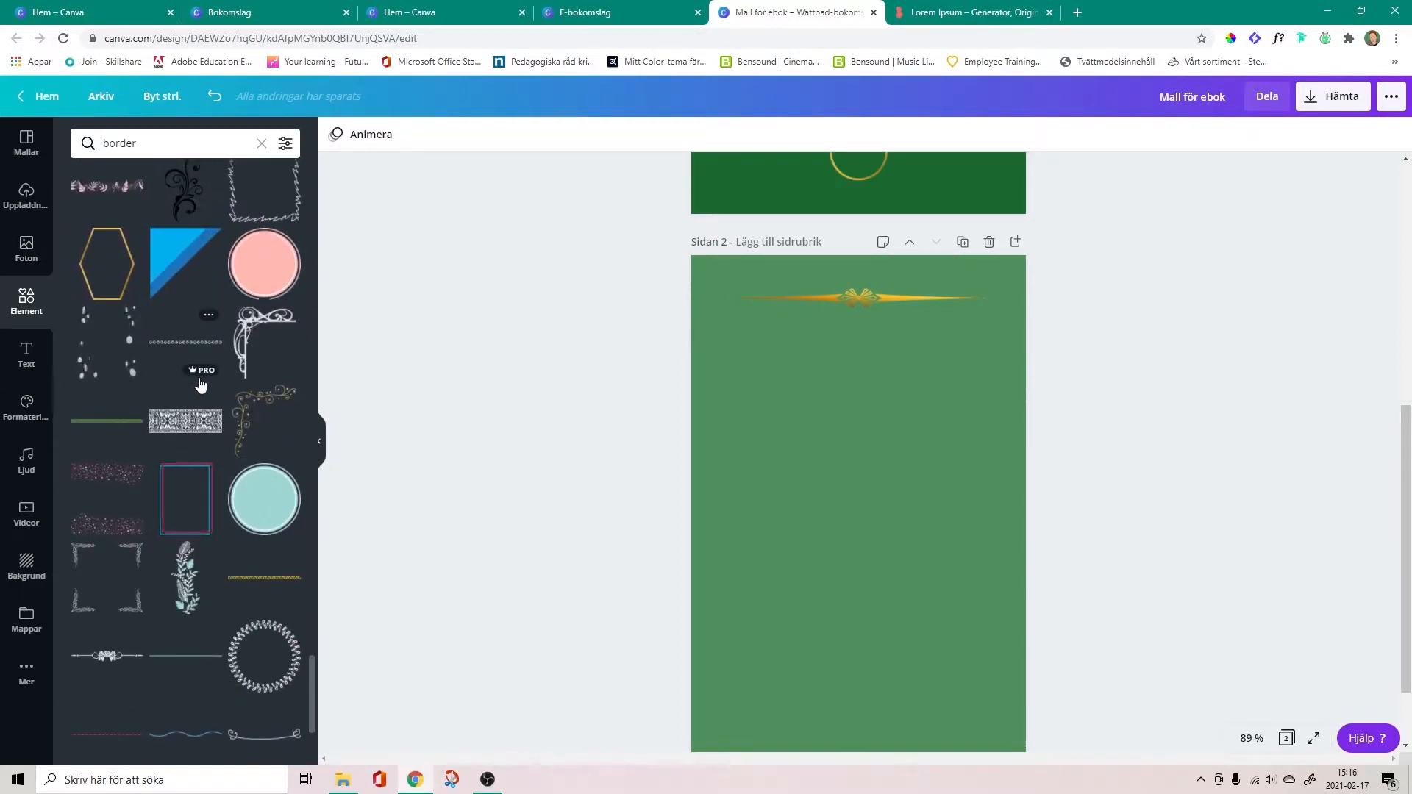
{"action": "scroll", "coordinate": [200, 383], "scroll_direction": "down", "scroll_amount": 1}
{"action": "scroll", "coordinate": [200, 383], "scroll_direction": "down", "scroll_amount": 1}
{"action": "scroll", "coordinate": [200, 384], "scroll_direction": "down", "scroll_amount": 3}
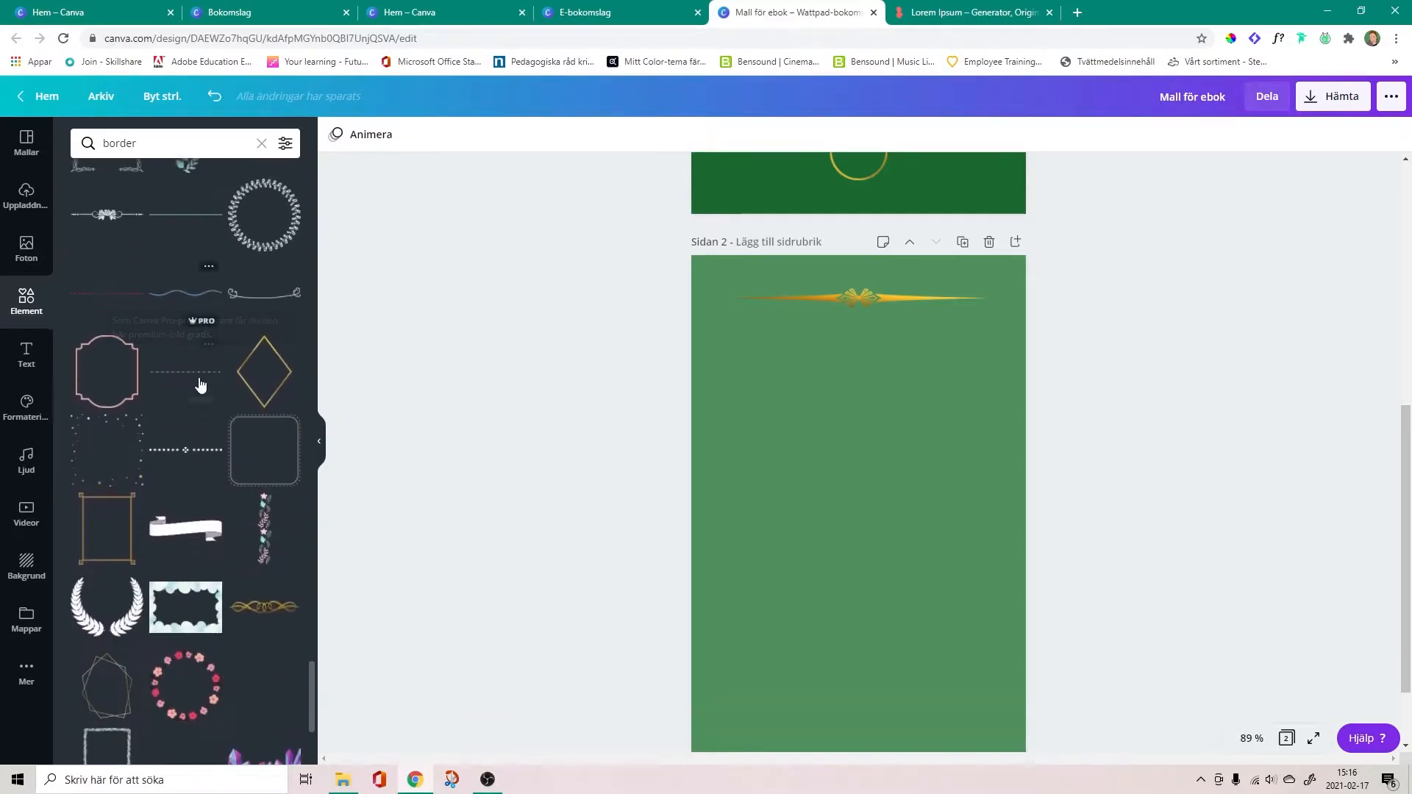
{"action": "scroll", "coordinate": [200, 384], "scroll_direction": "down", "scroll_amount": 1}
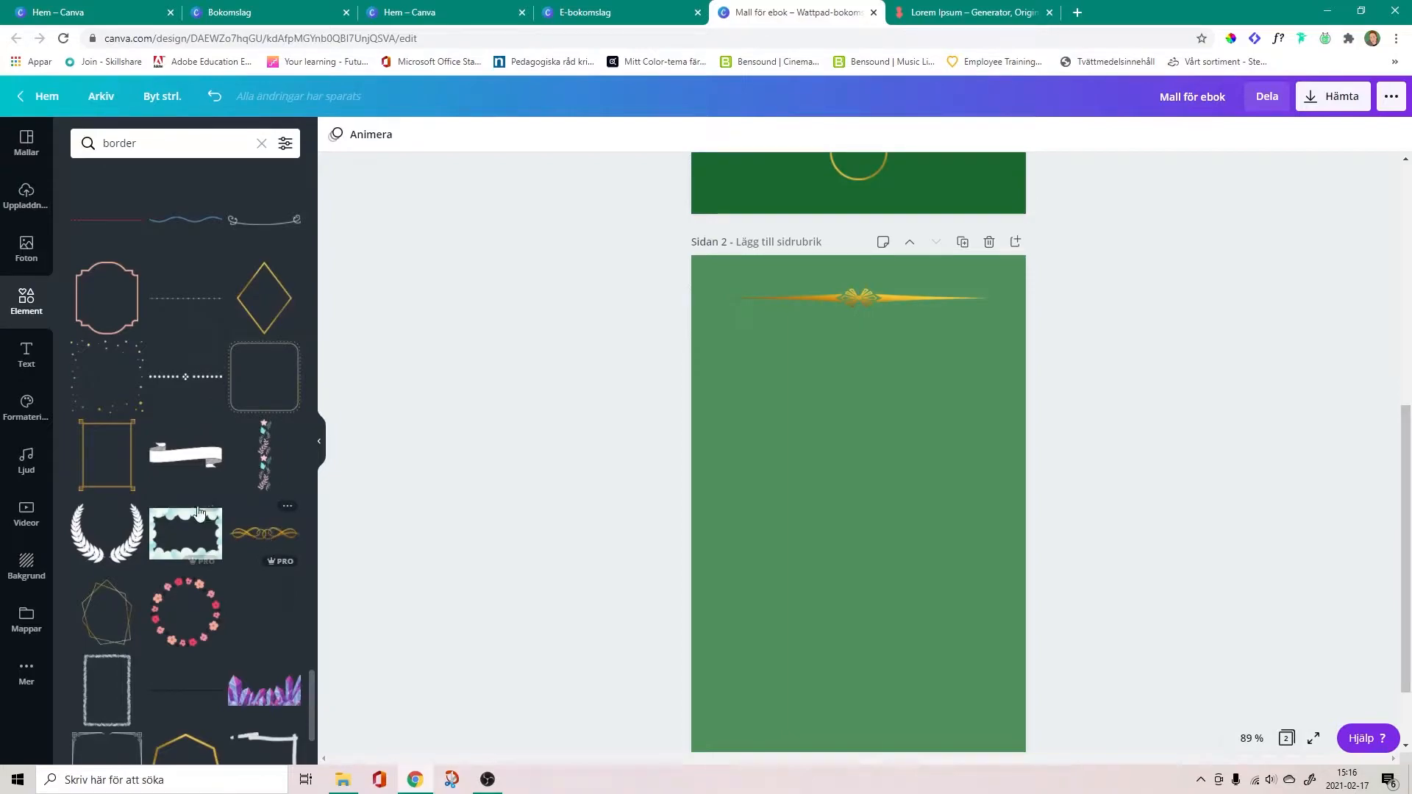
{"action": "scroll", "coordinate": [180, 331], "scroll_direction": "down", "scroll_amount": 5}
{"action": "scroll", "coordinate": [177, 334], "scroll_direction": "down", "scroll_amount": 5}
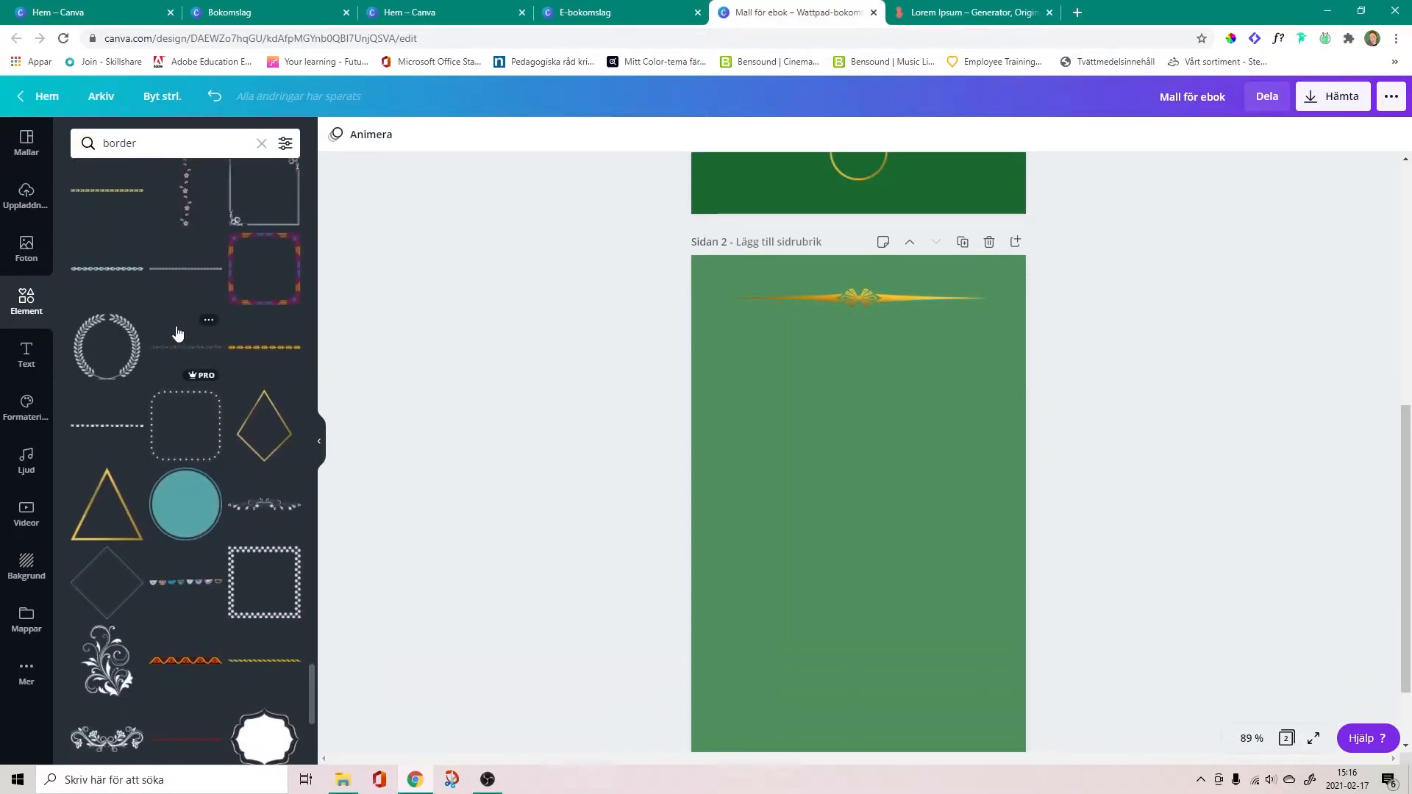
{"action": "scroll", "coordinate": [164, 418], "scroll_direction": "down", "scroll_amount": 3}
{"action": "scroll", "coordinate": [165, 417], "scroll_direction": "down", "scroll_amount": 4}
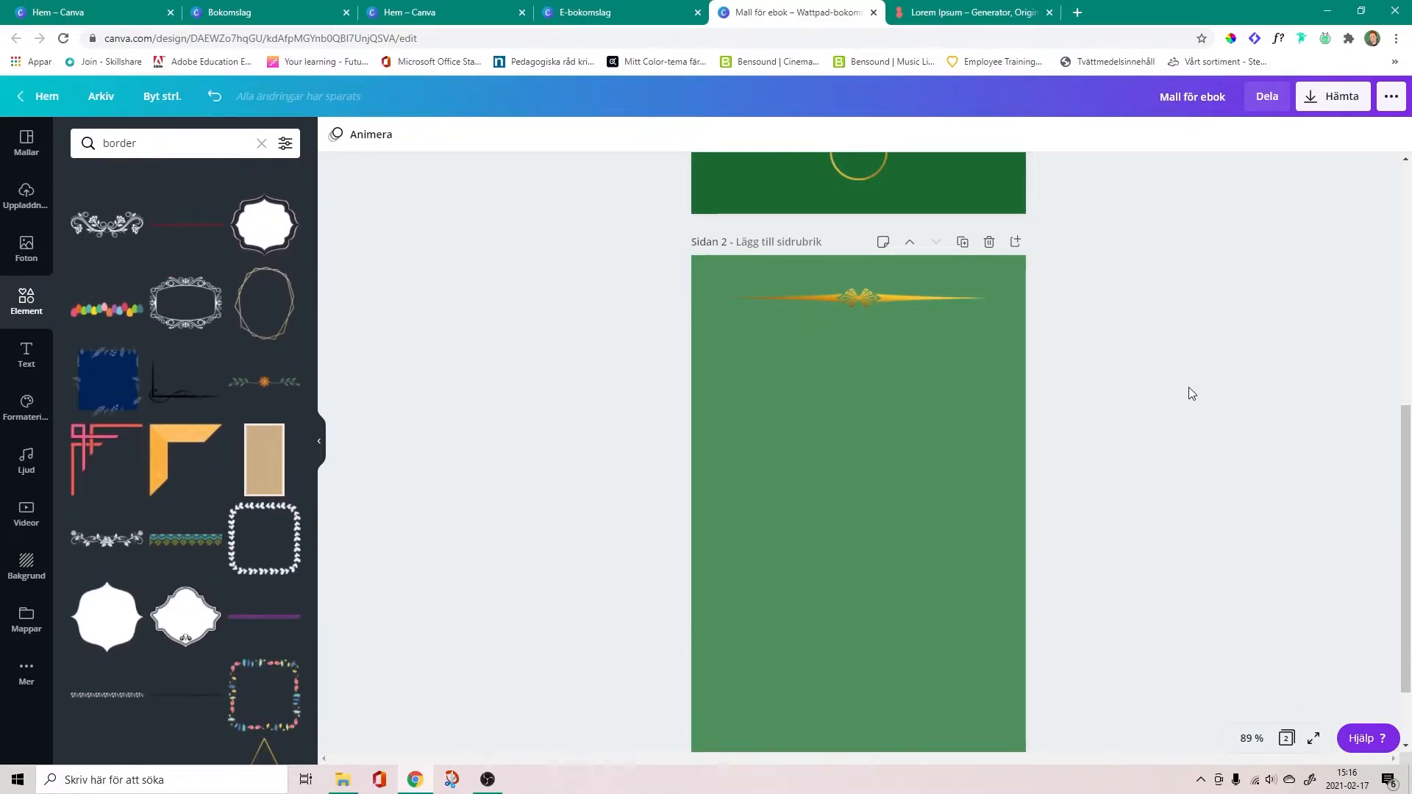
{"action": "scroll", "coordinate": [1192, 394], "scroll_direction": "down", "scroll_amount": 2}
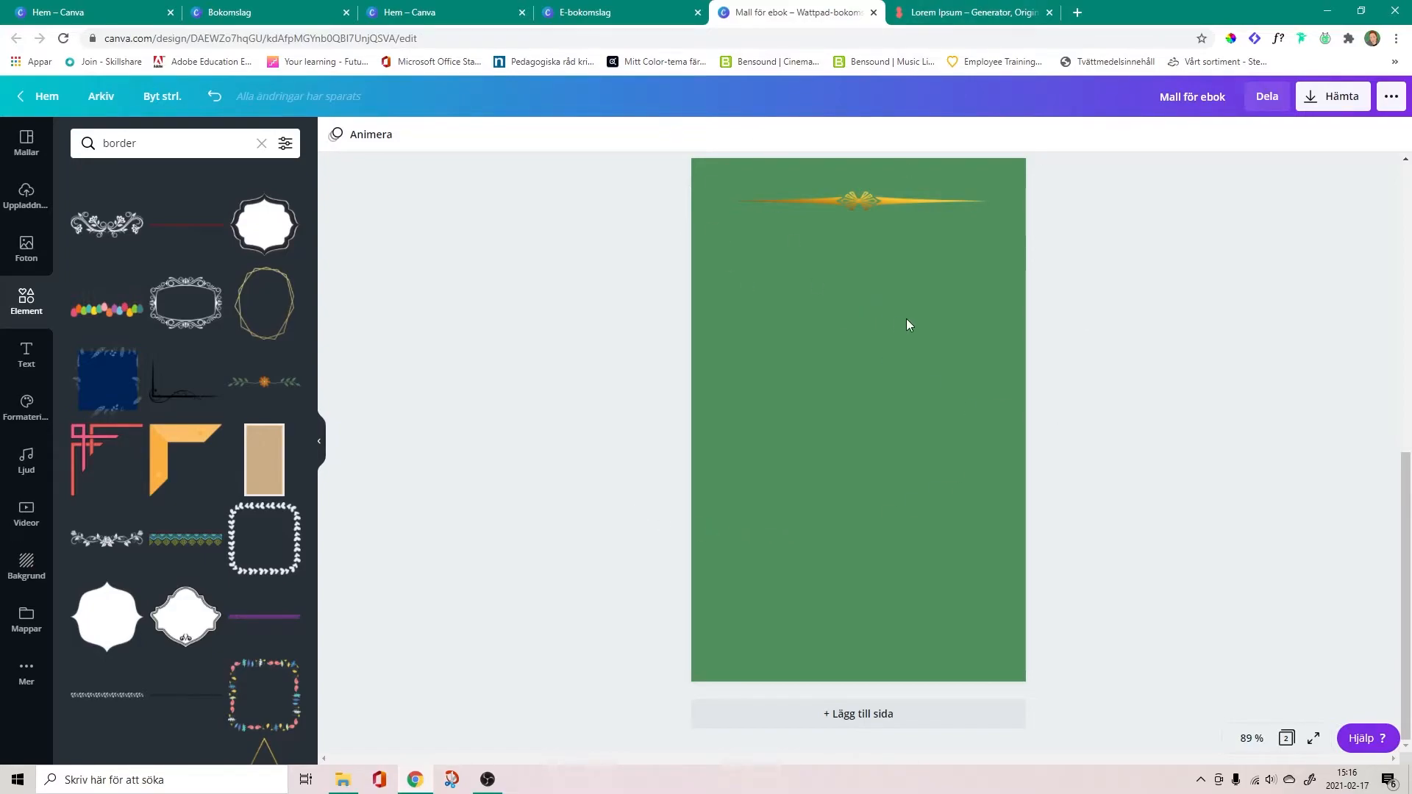
Add a heading placeholder to page 1, enlarge it to size 36,2 and centre it horizontally in the page's upper half
{"action": "scroll", "coordinate": [944, 335], "scroll_direction": "up", "scroll_amount": 8}
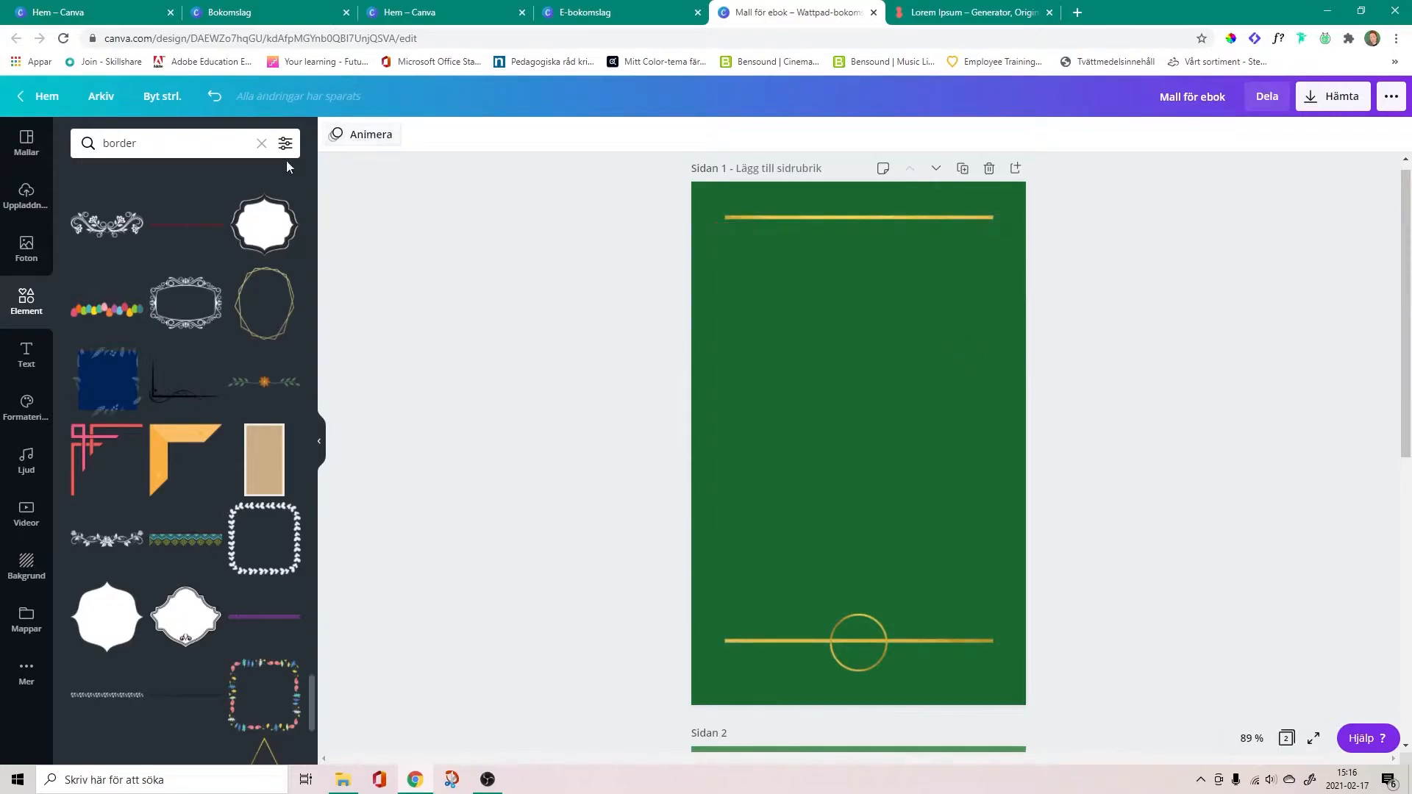
{"action": "left_click", "coordinate": [27, 360]}
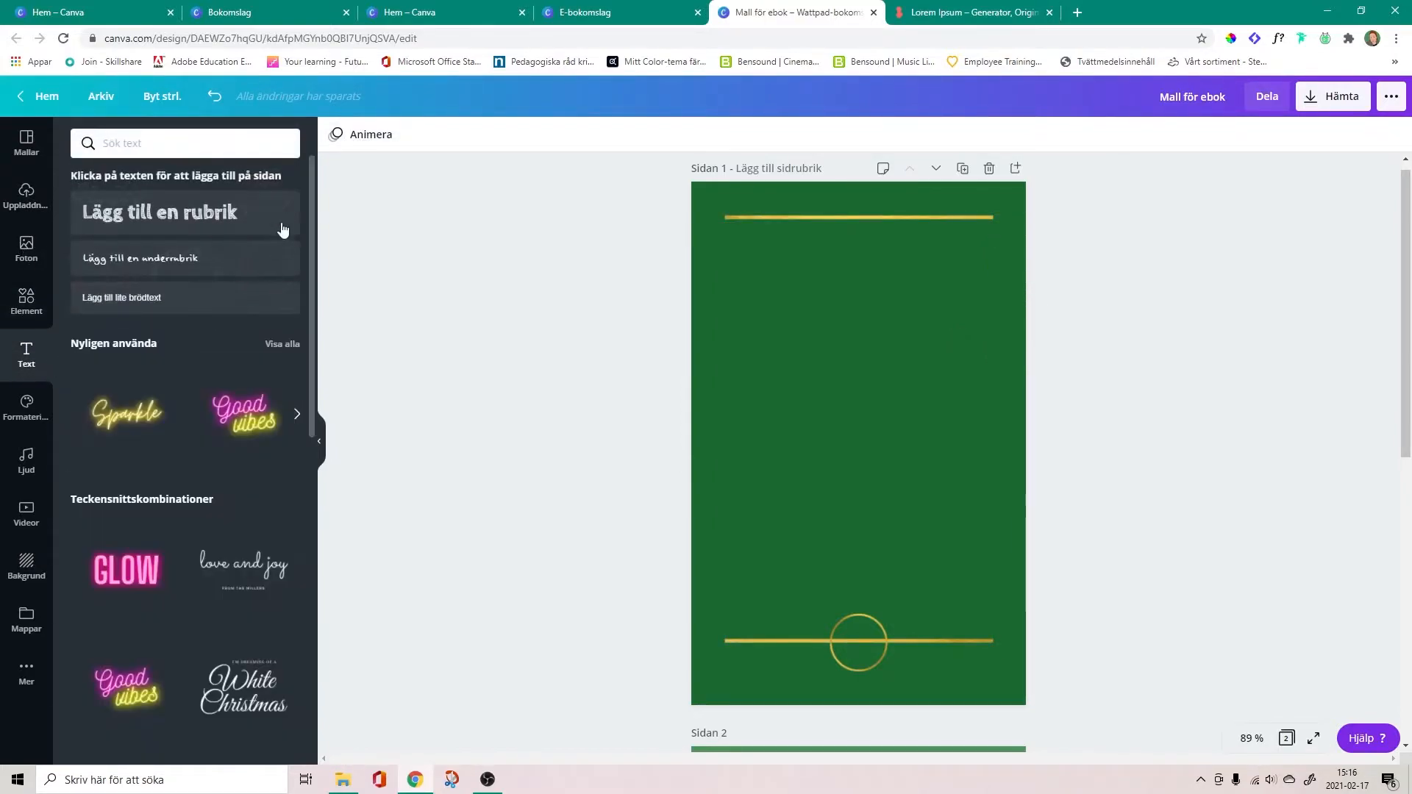
{"action": "left_click", "coordinate": [195, 214]}
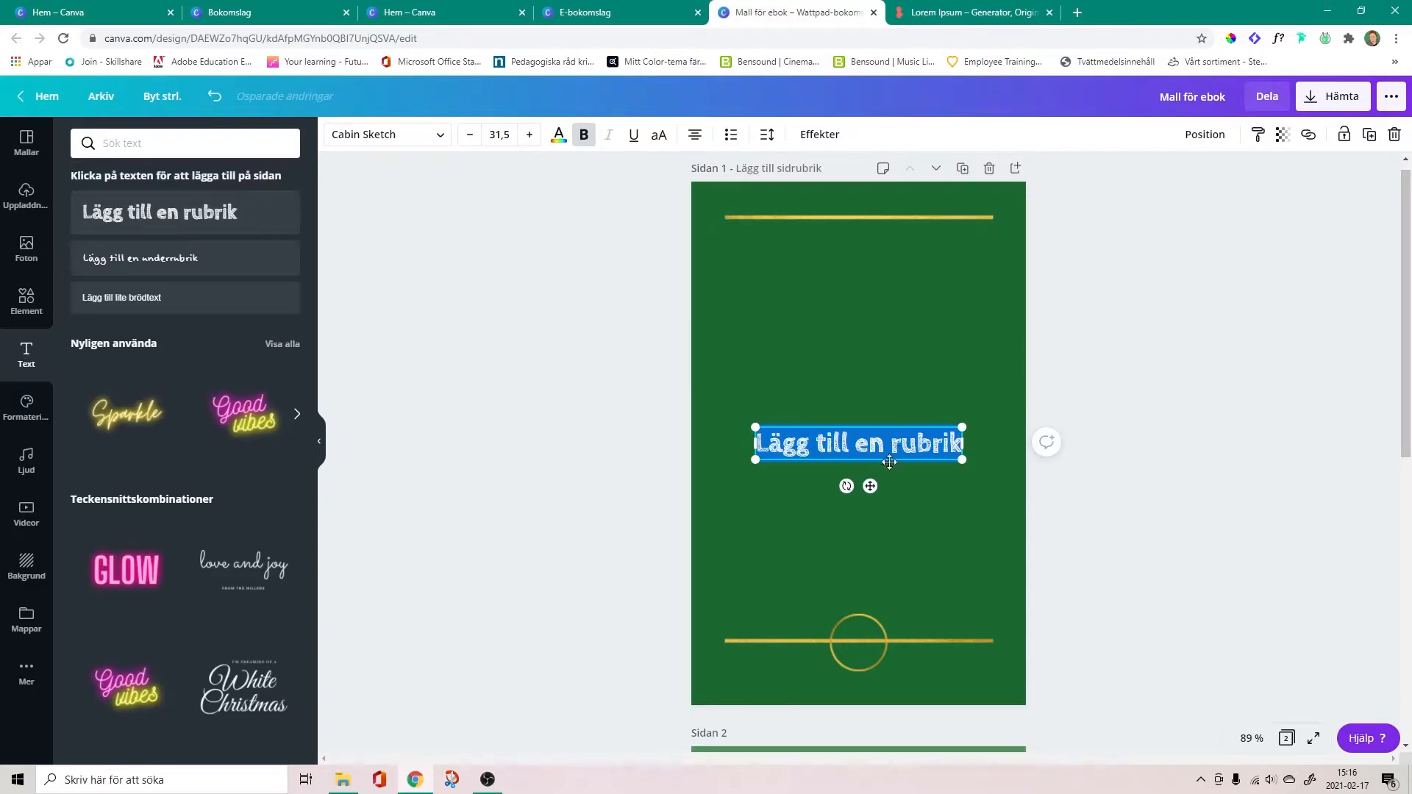
{"action": "left_click_drag", "start_coordinate": [870, 485], "coordinate": [870, 397]}
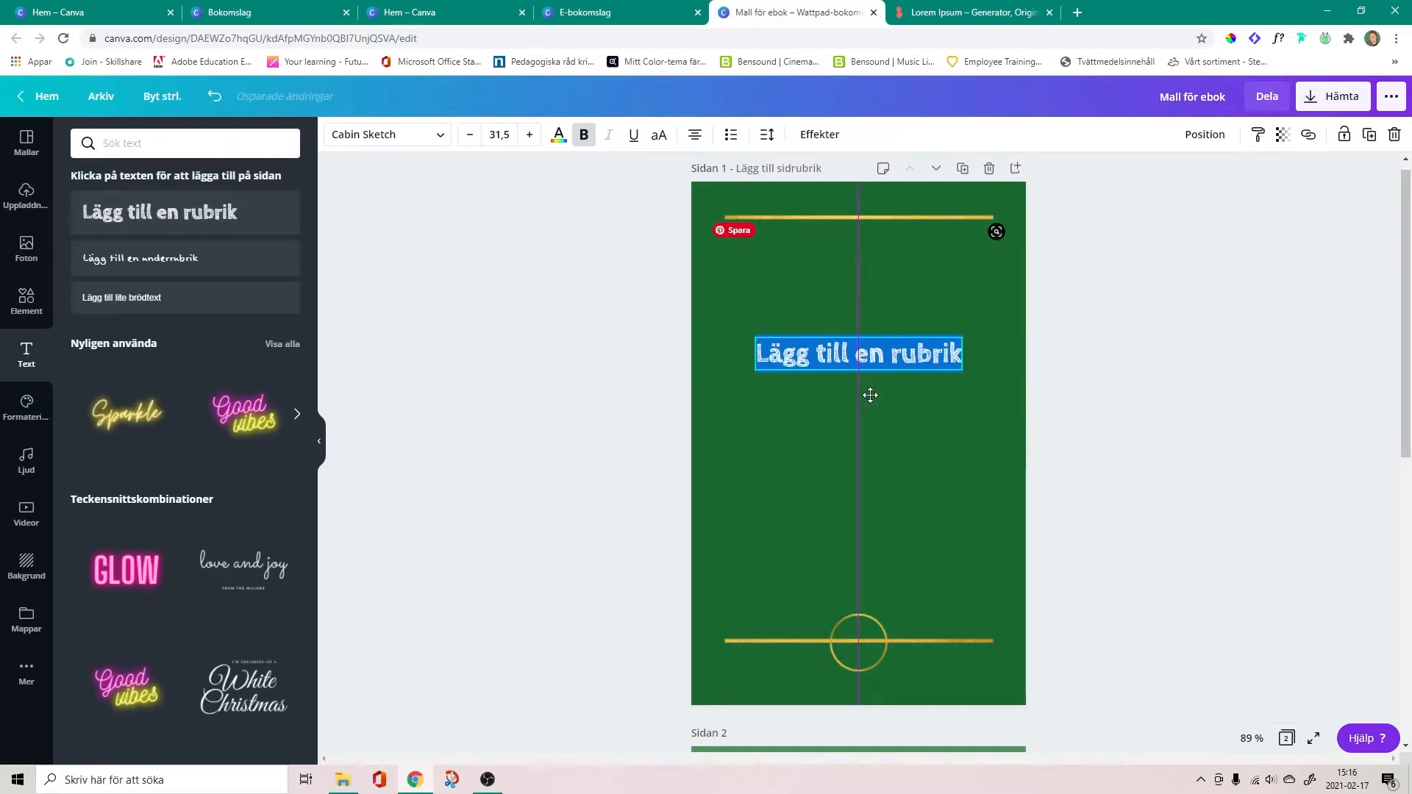
{"action": "left_click_drag", "start_coordinate": [960, 367], "coordinate": [996, 373]}
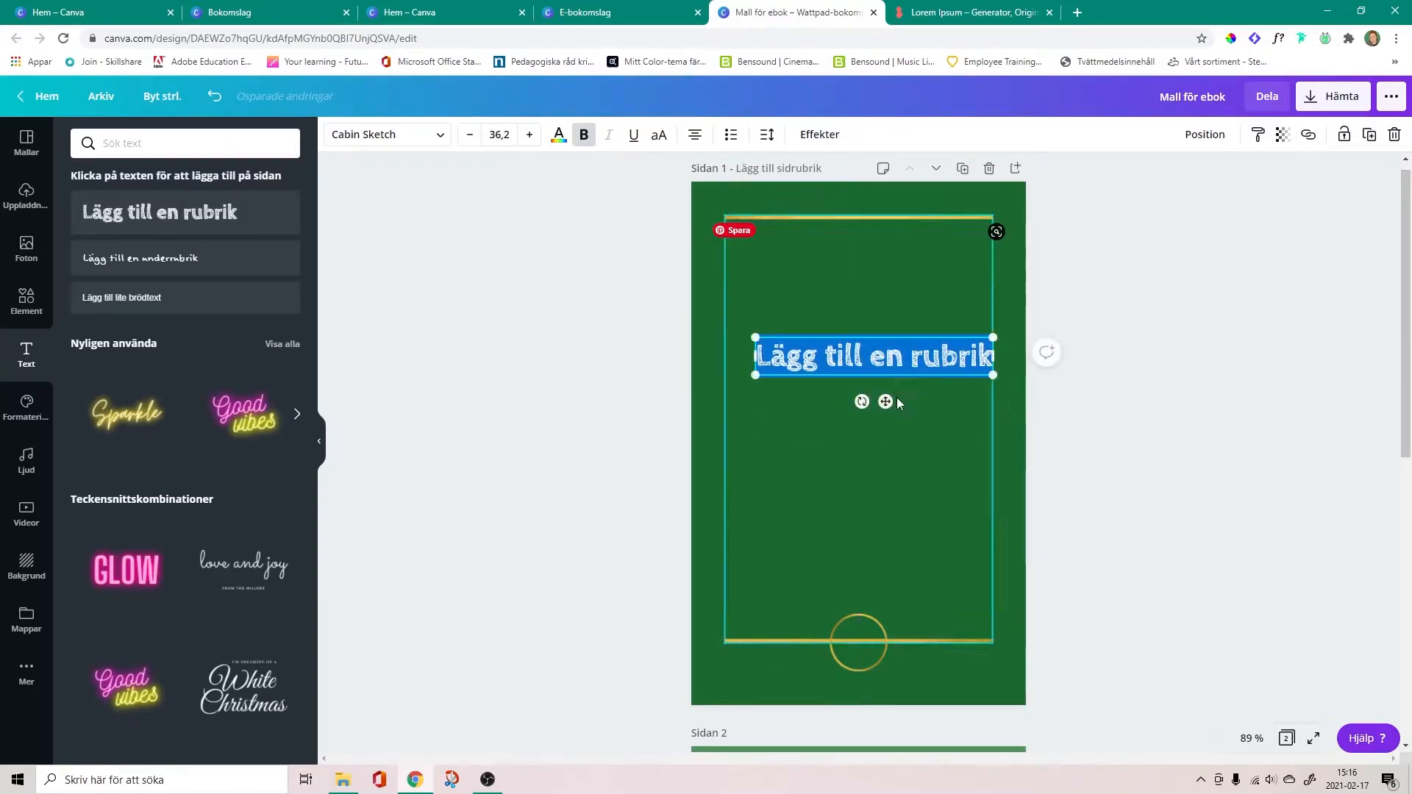
{"action": "mouse_move", "coordinate": [885, 397]}
{"action": "left_mouse_down"}
{"action": "mouse_move", "coordinate": [857, 397]}
{"action": "mouse_move", "coordinate": [871, 395]}
{"action": "left_mouse_up"}
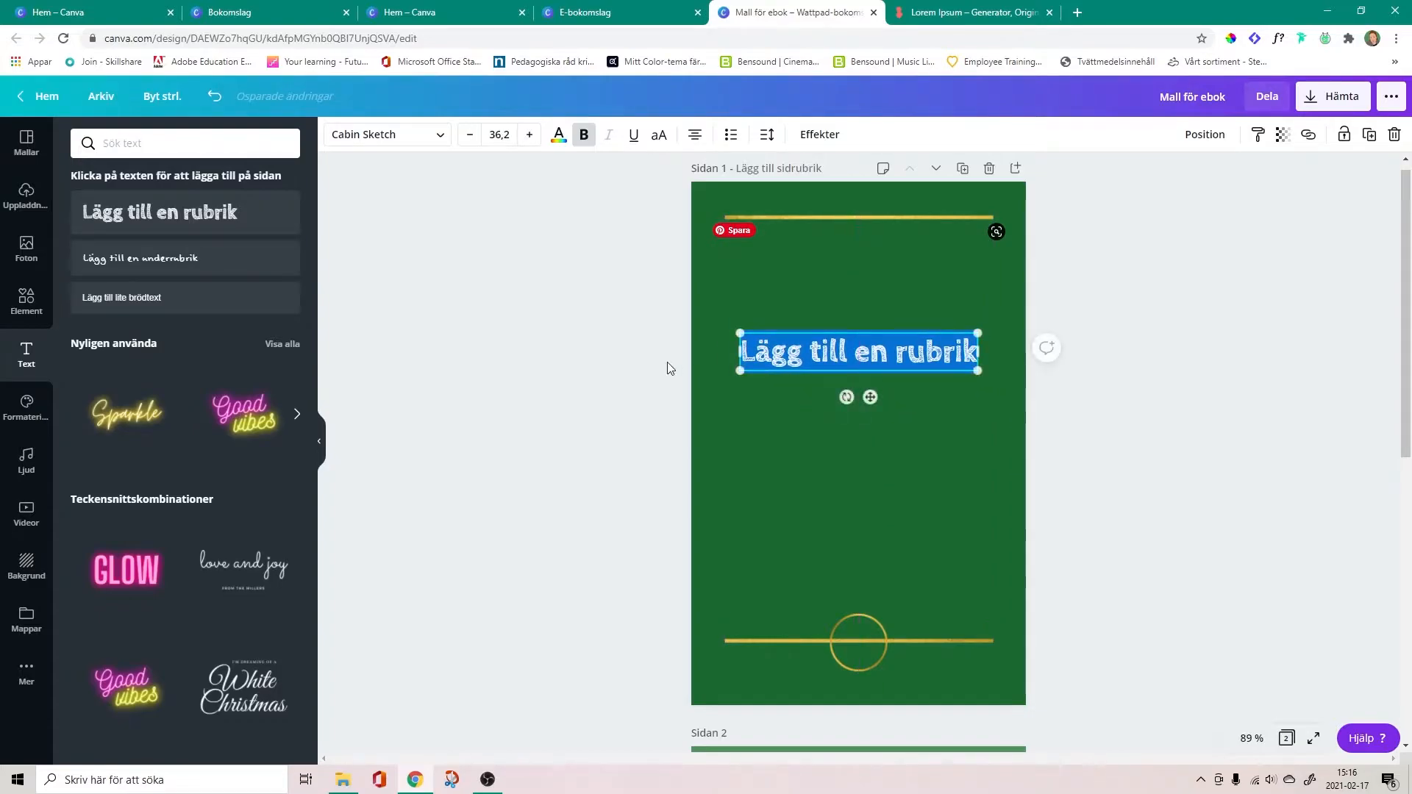
{"action": "left_click", "coordinate": [590, 359]}
Add a subheading placeholder to page 1, enlarge it slightly and centre it directly below the heading
{"action": "left_click", "coordinate": [163, 269]}
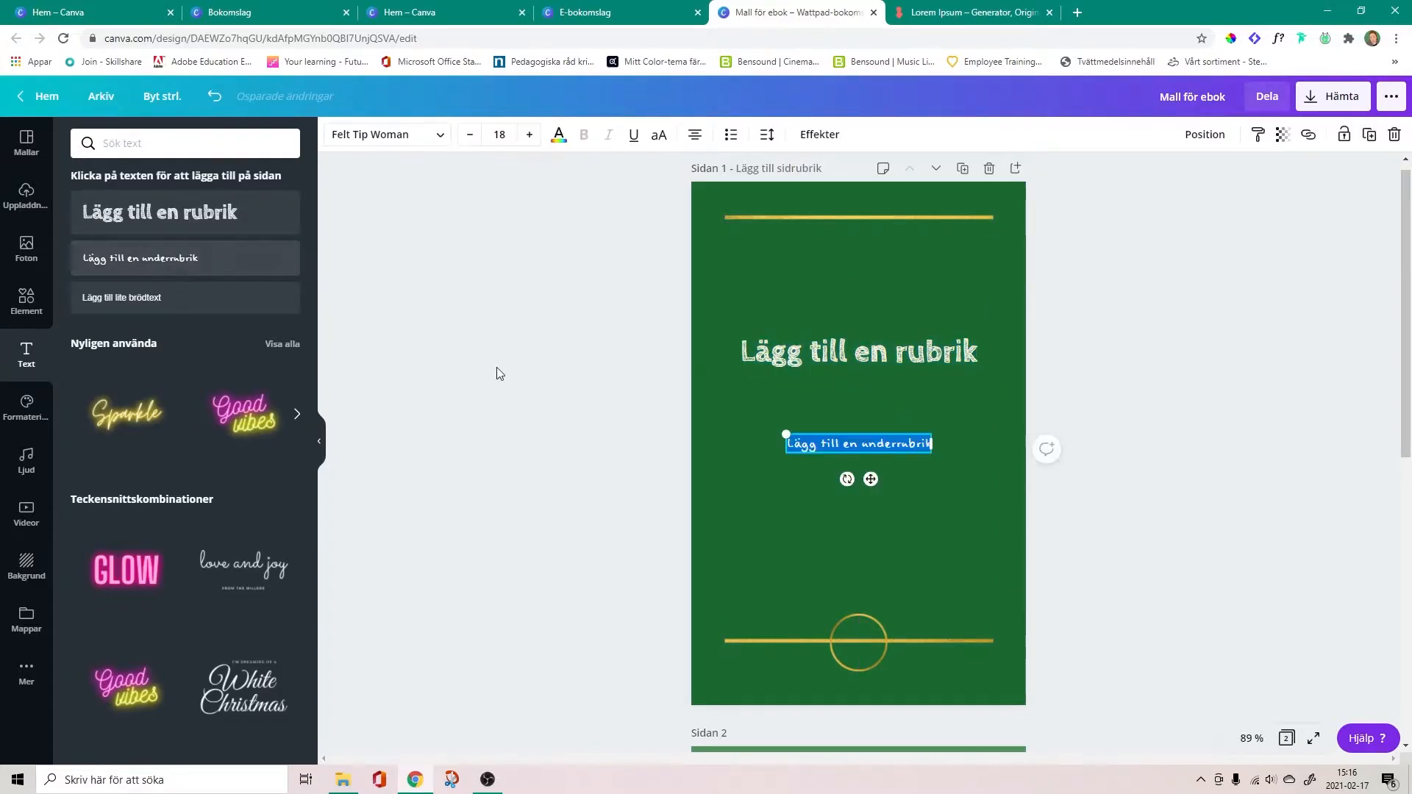
{"action": "left_click_drag", "start_coordinate": [788, 433], "coordinate": [752, 430]}
{"action": "left_click_drag", "start_coordinate": [853, 478], "coordinate": [867, 439]}
{"action": "left_click", "coordinate": [1172, 438]}
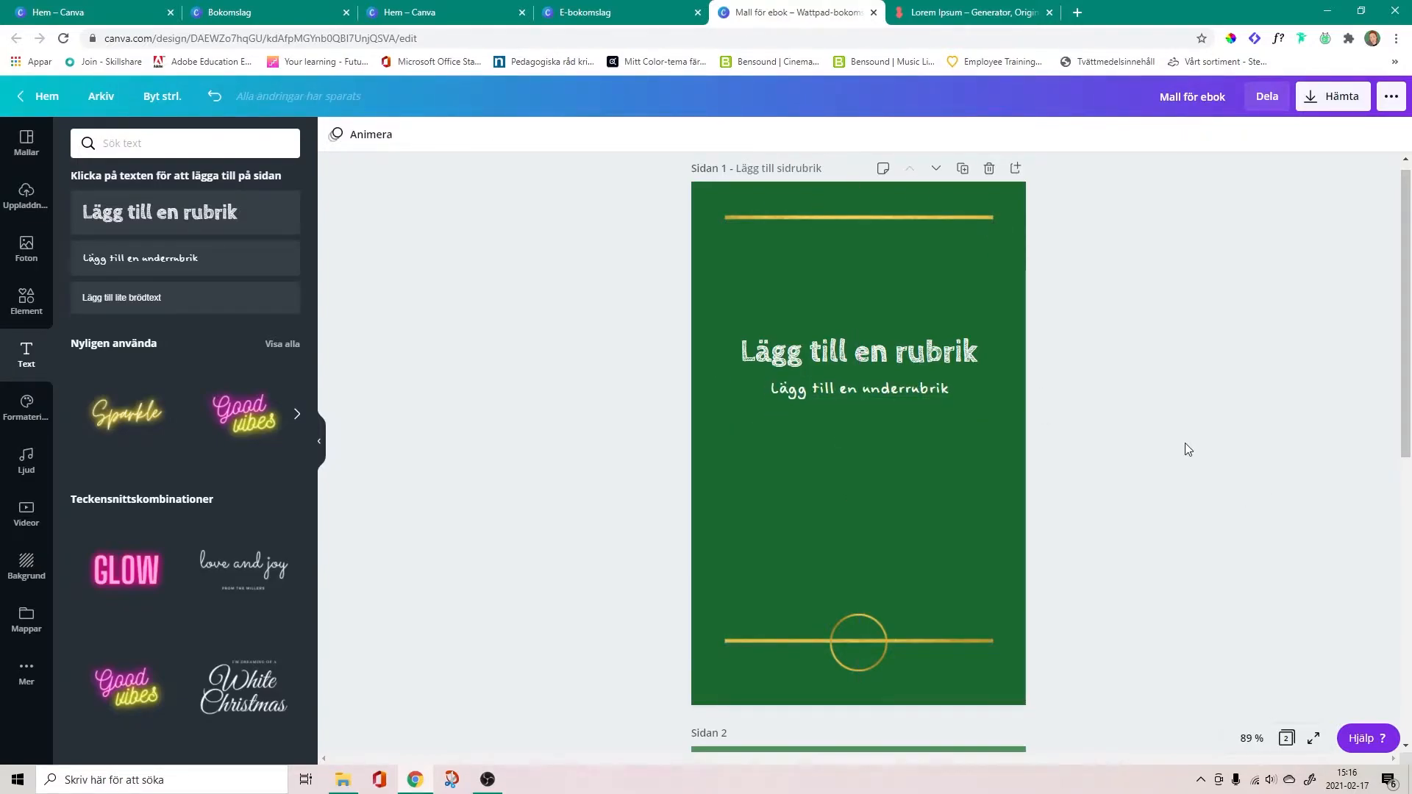
Add a subheading placeholder to page 2, enlarge it to size 31,7 and centre it a little below the gold divider
{"action": "scroll", "coordinate": [1185, 443], "scroll_direction": "down", "scroll_amount": 5}
{"action": "scroll", "coordinate": [1194, 447], "scroll_direction": "down", "scroll_amount": 2}
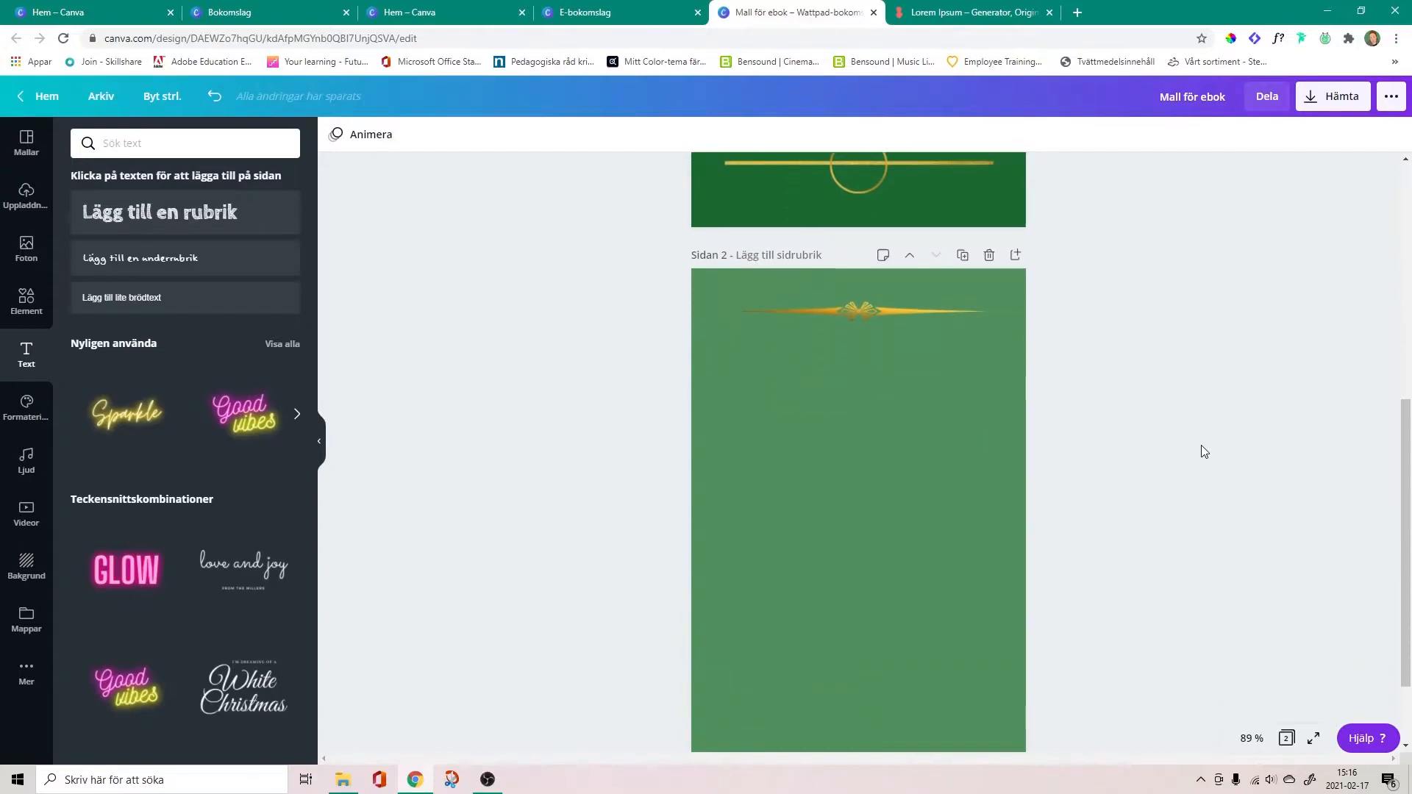
{"action": "left_click", "coordinate": [805, 414]}
{"action": "left_click", "coordinate": [157, 261]}
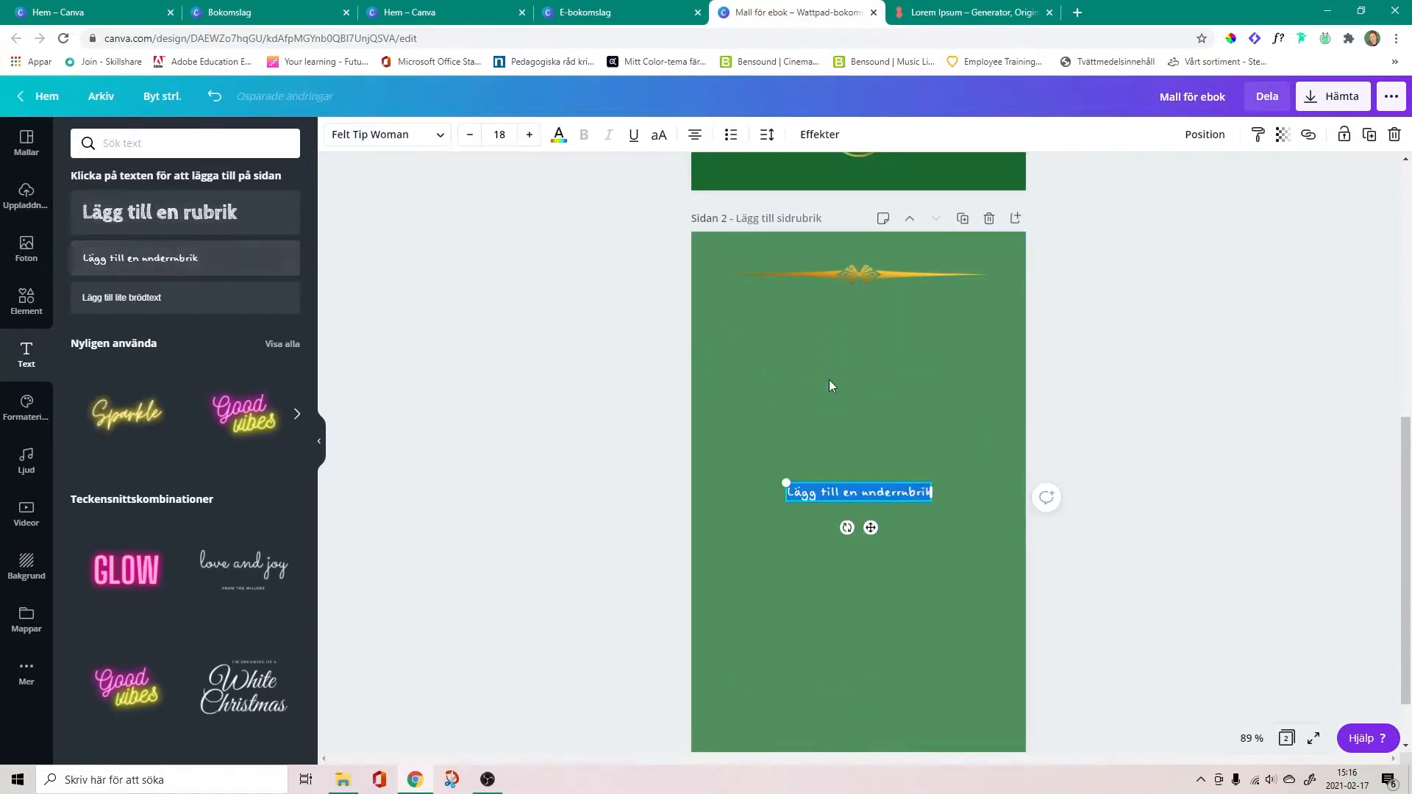
{"action": "left_click_drag", "start_coordinate": [779, 479], "coordinate": [677, 466]}
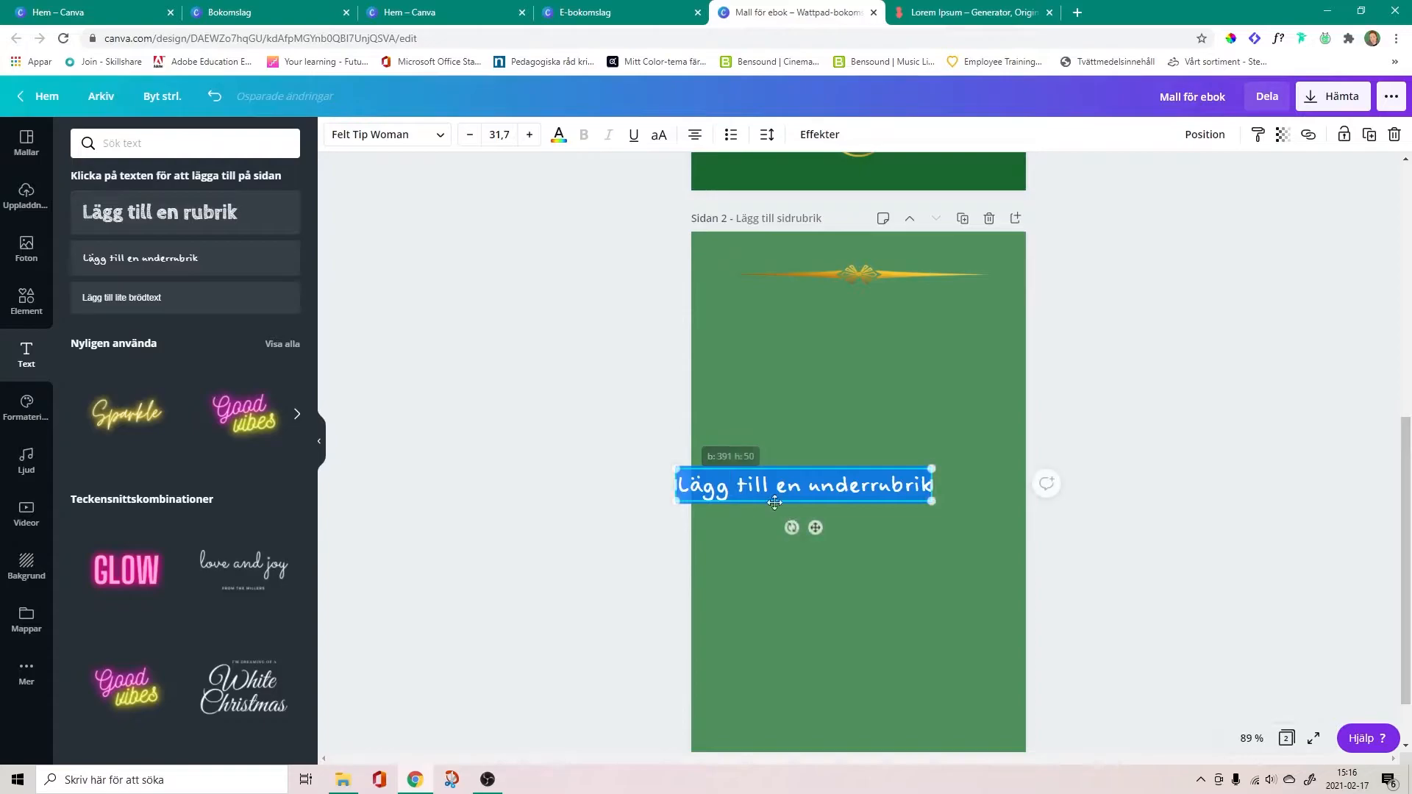
{"action": "left_click_drag", "start_coordinate": [816, 523], "coordinate": [877, 411]}
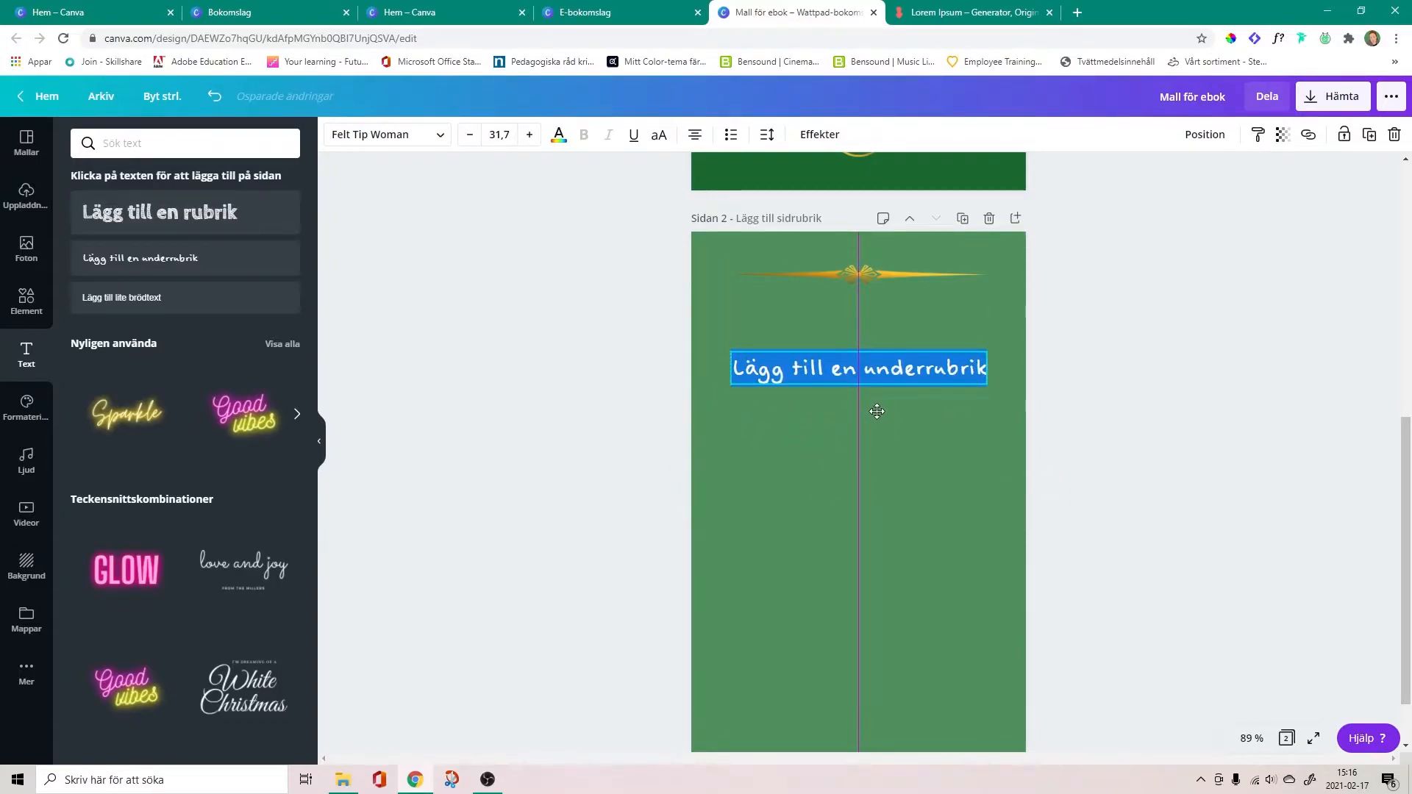
{"action": "left_click", "coordinate": [1244, 464]}
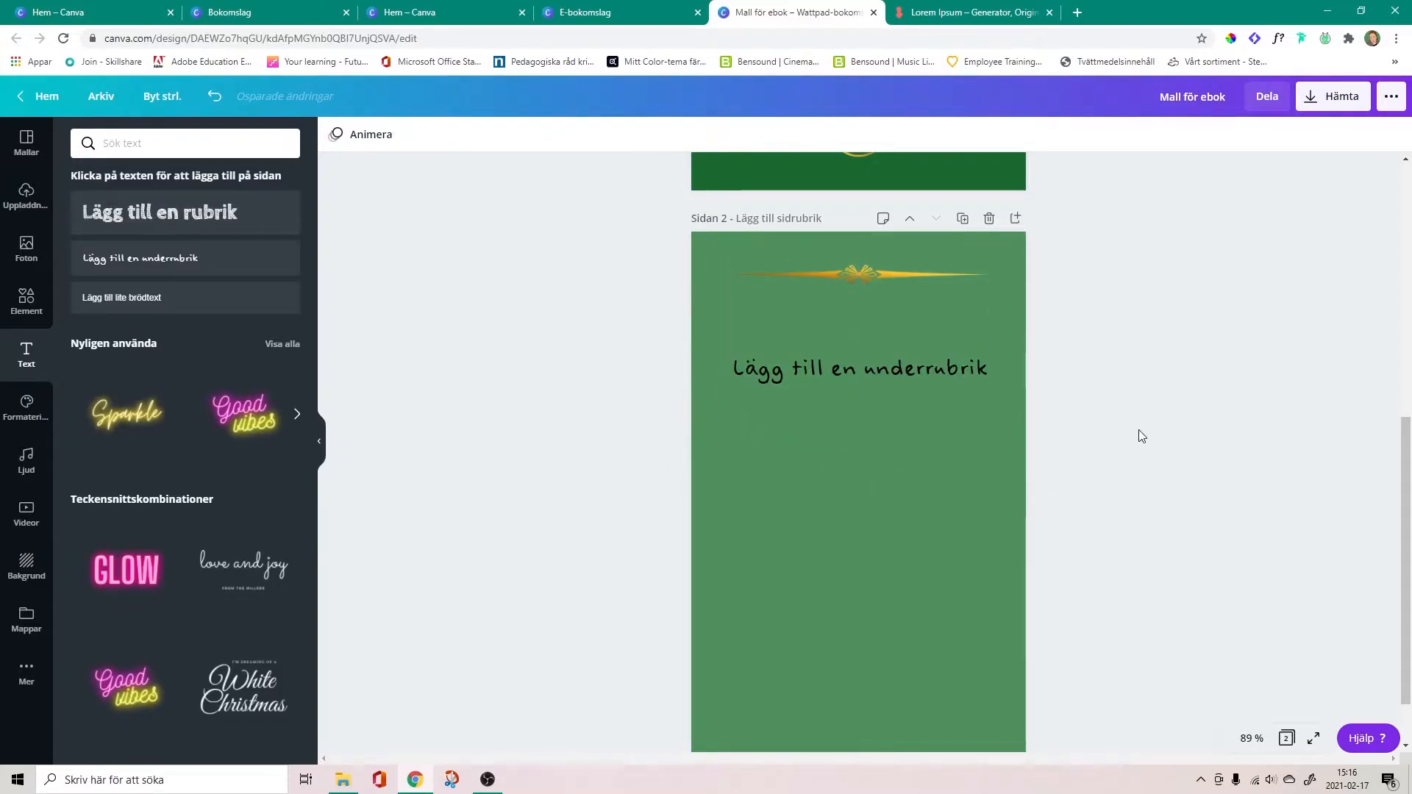
Change the text colour of the subheading on page 2 to white
{"action": "double_click", "coordinate": [855, 375]}
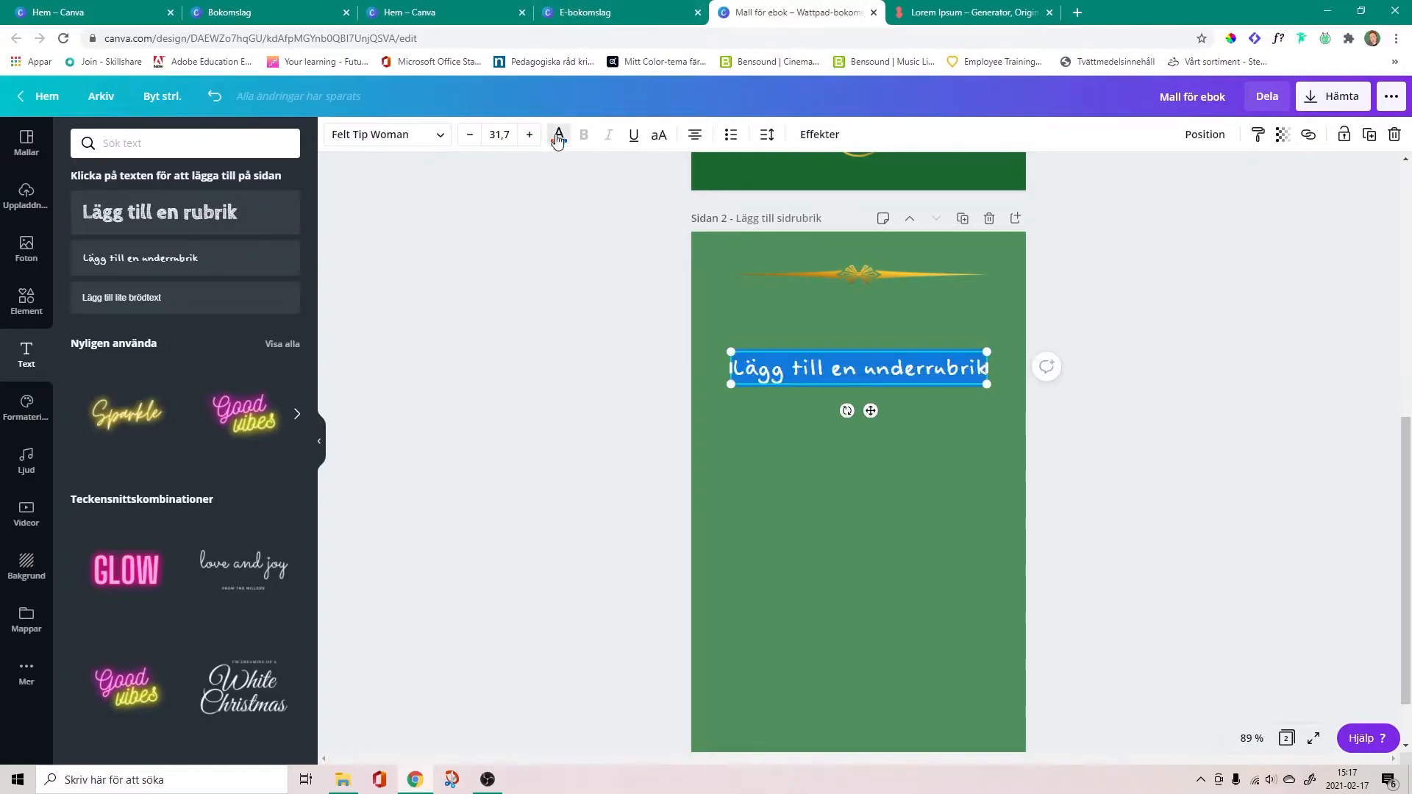
{"action": "left_click", "coordinate": [559, 139]}
{"action": "left_click", "coordinate": [199, 282]}
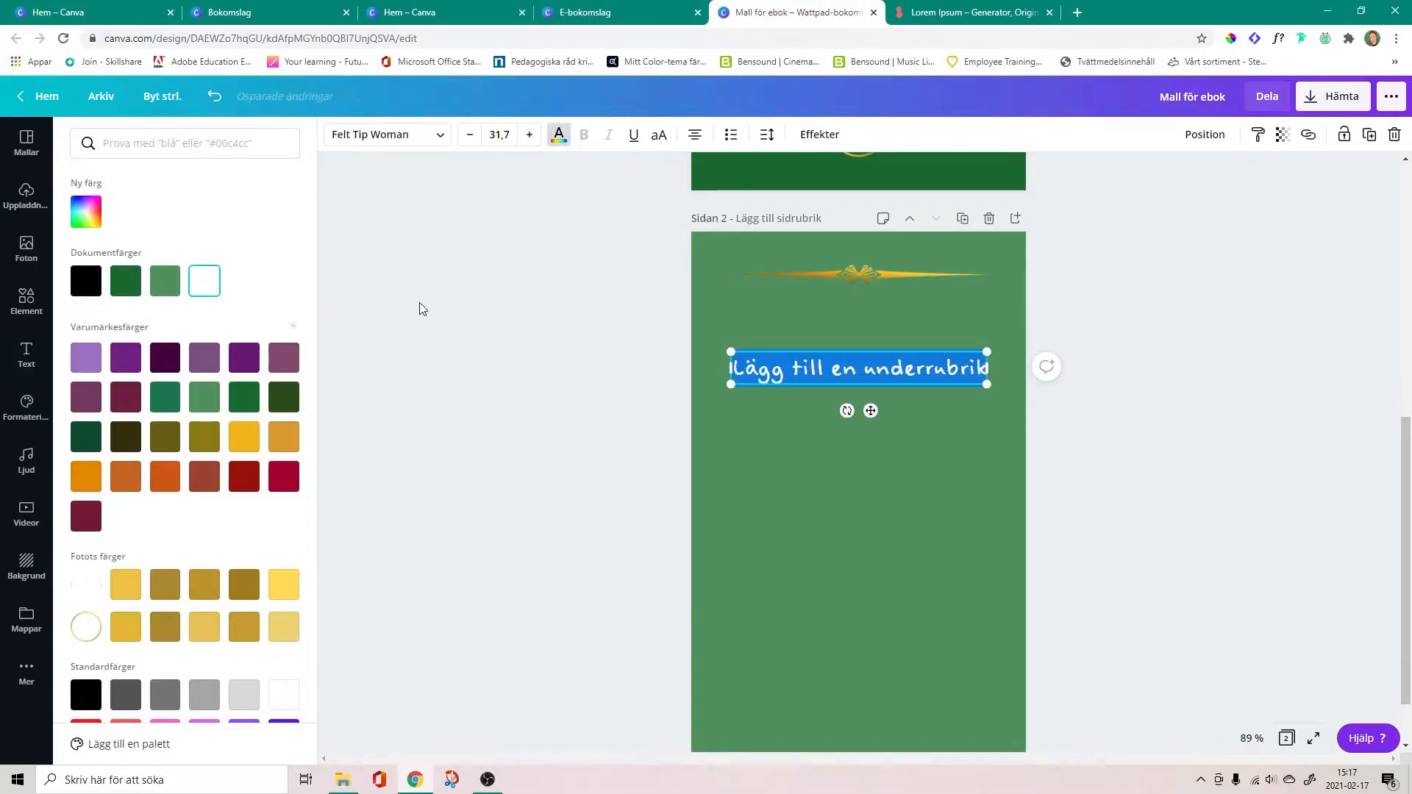
{"action": "left_click", "coordinate": [477, 302]}
{"action": "left_click", "coordinate": [1122, 336]}
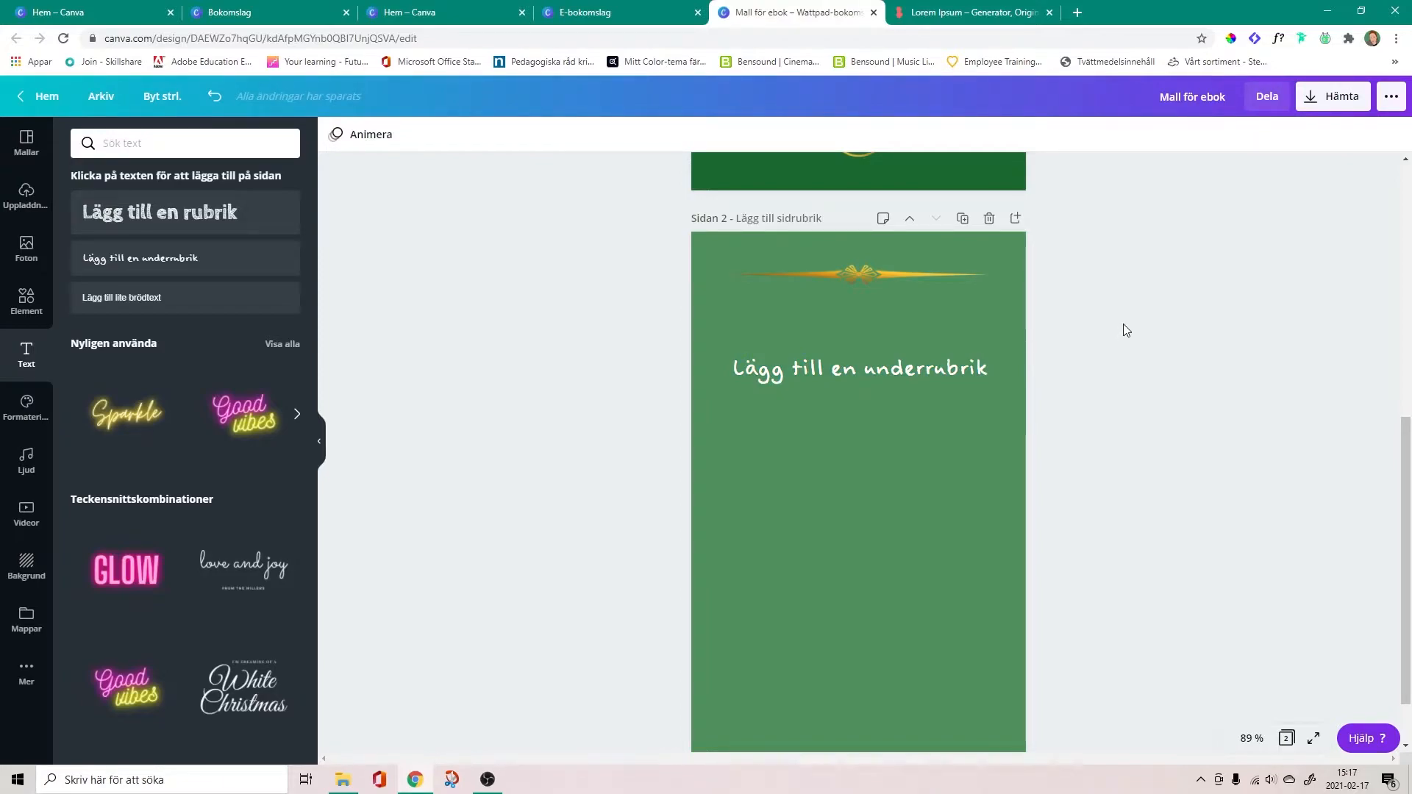
Add a third page after page 2 and change its background colour to white
{"action": "scroll", "coordinate": [1125, 328], "scroll_direction": "down", "scroll_amount": 1}
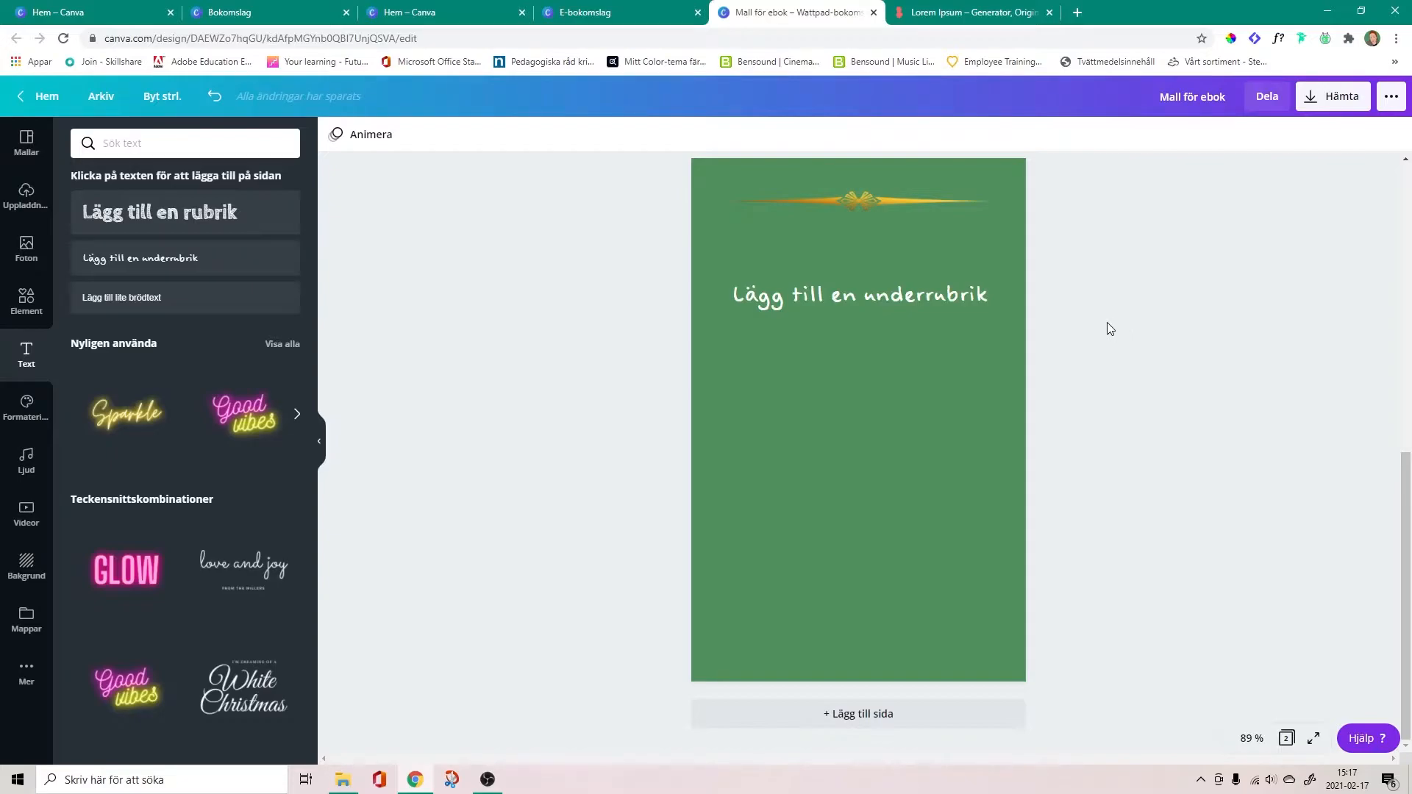
{"action": "scroll", "coordinate": [920, 485], "scroll_direction": "up", "scroll_amount": 8}
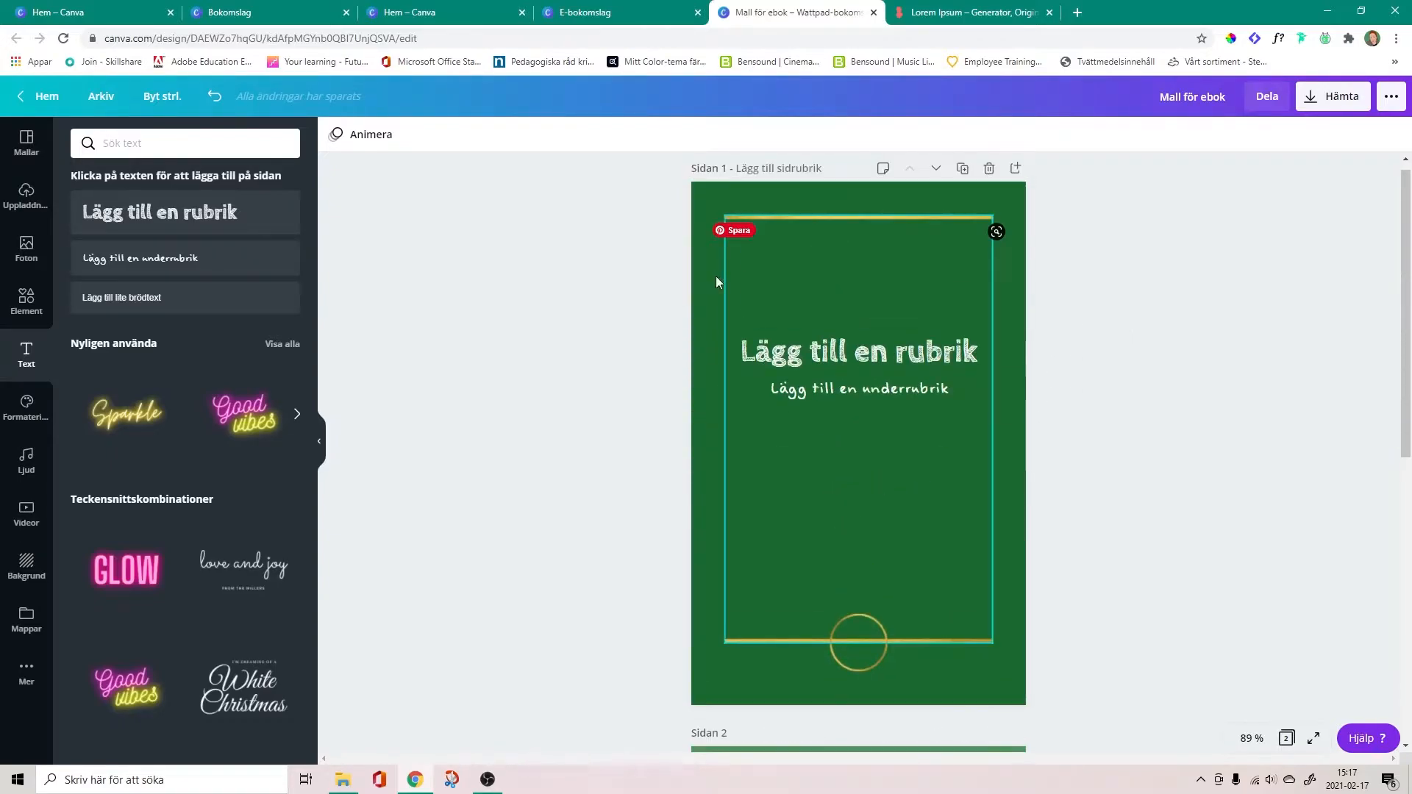
{"action": "scroll", "coordinate": [946, 361], "scroll_direction": "down", "scroll_amount": 8}
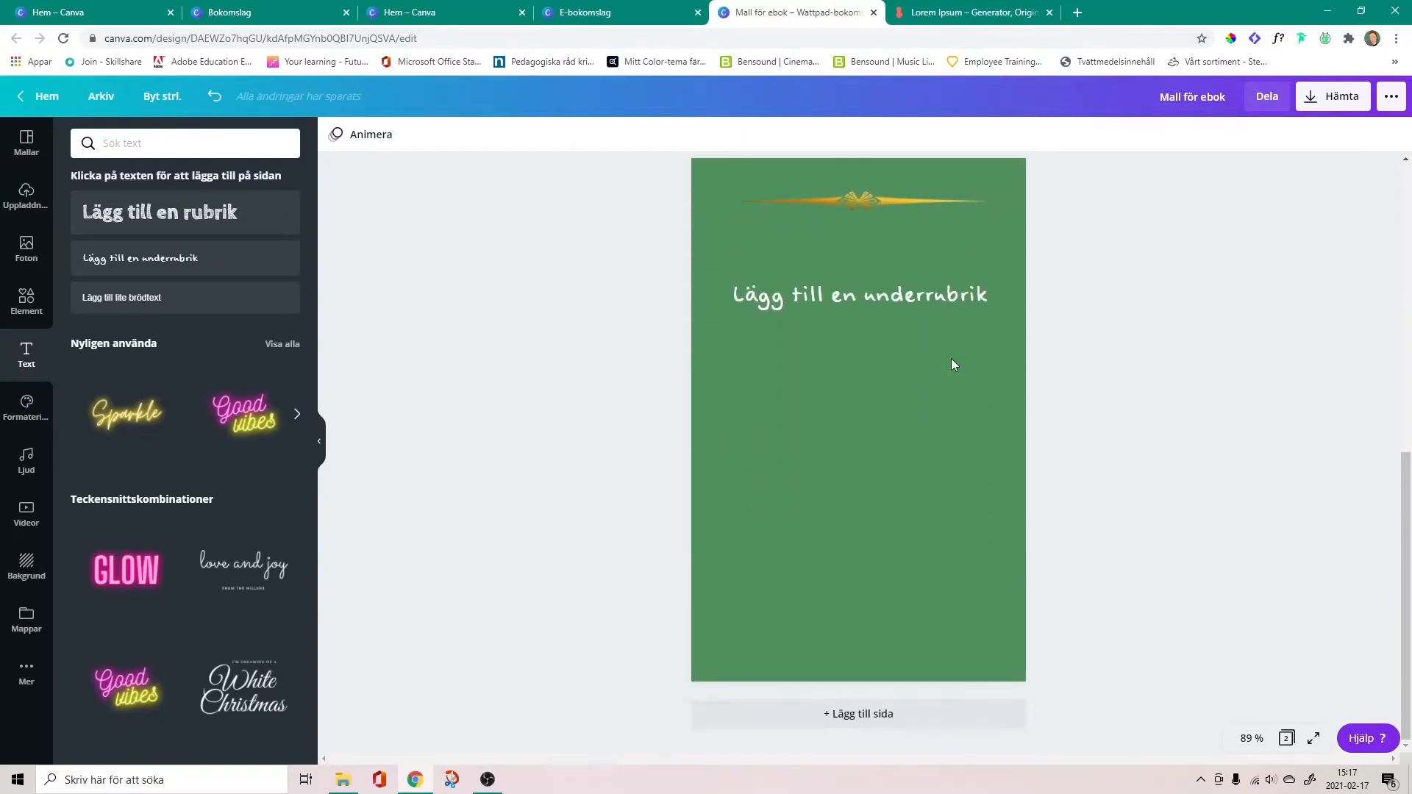
{"action": "left_click", "coordinate": [862, 713]}
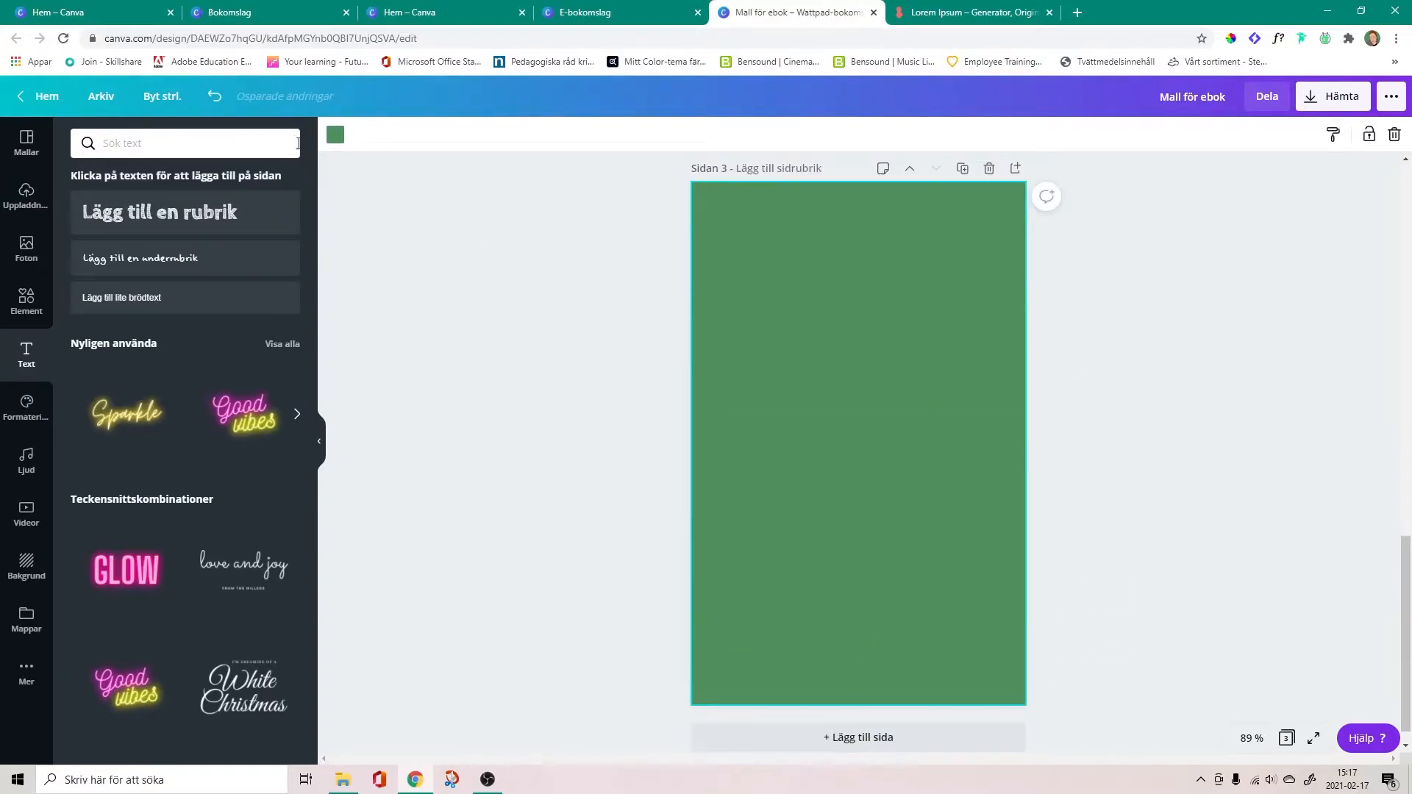
{"action": "left_click", "coordinate": [335, 136]}
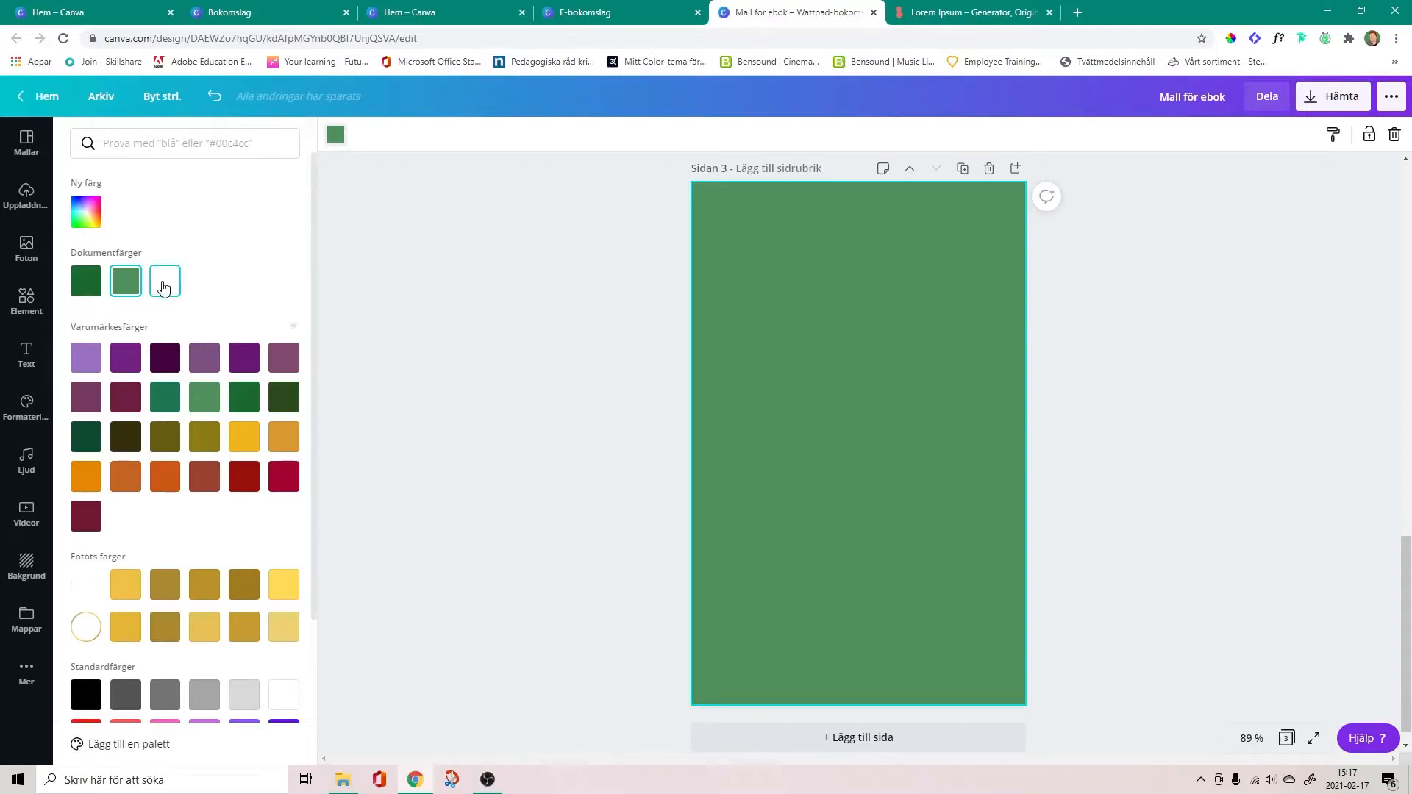
{"action": "left_click", "coordinate": [164, 286]}
{"action": "left_click", "coordinate": [478, 291]}
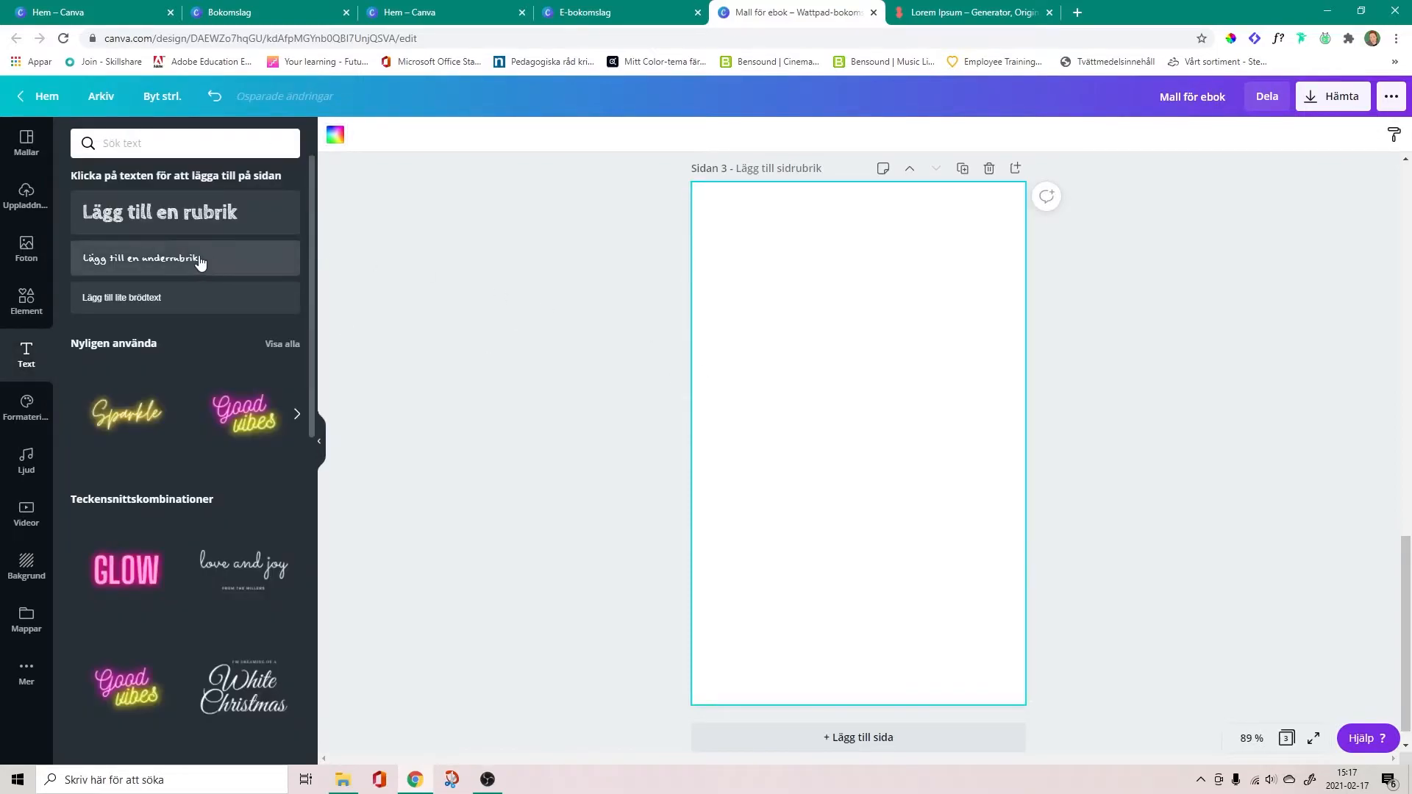
Add a body text box to page 3, fill it with the Lorem ipsum paragraph and make it narrower than the page
{"action": "left_click", "coordinate": [168, 295]}
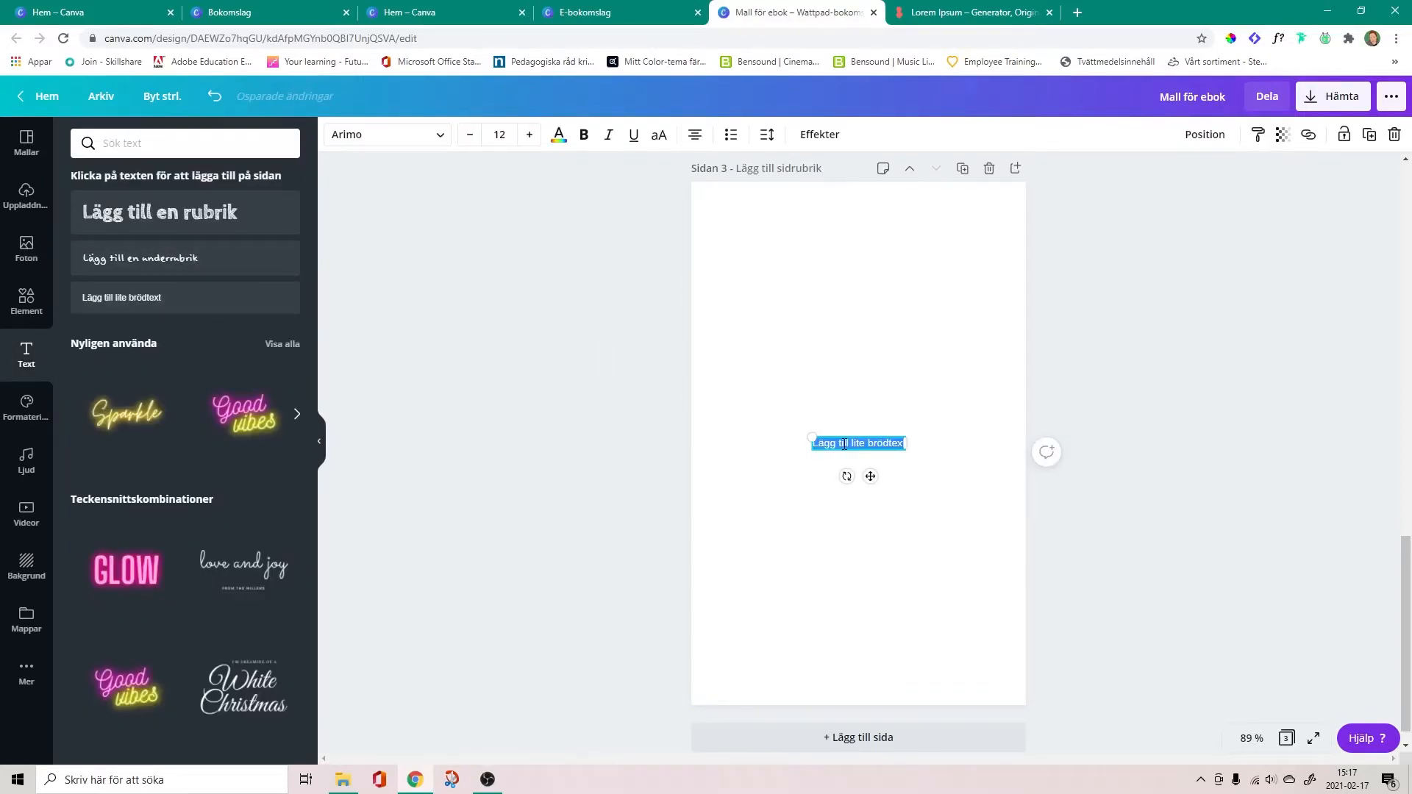
{"action": "type", "text": "Lorem ipsum dolor sit amet, consectetur adipiscing elit, sed do eiusmod tempor incididunt ut labore et dolore magna aliqua. Ut enim ad minim veniam, quis nostrud exercitation ullamco laboris nisi ut aliquip ex ea commodo consequat. Duis aute irure dolor in reprehenderit in voluptate velit esse cillum dolore eu fugiat nulla pariatur. Excepteur sint occaecat cupidatat non proident, sunt in culpa qui officia deserunt mollit anim id est laborum."}
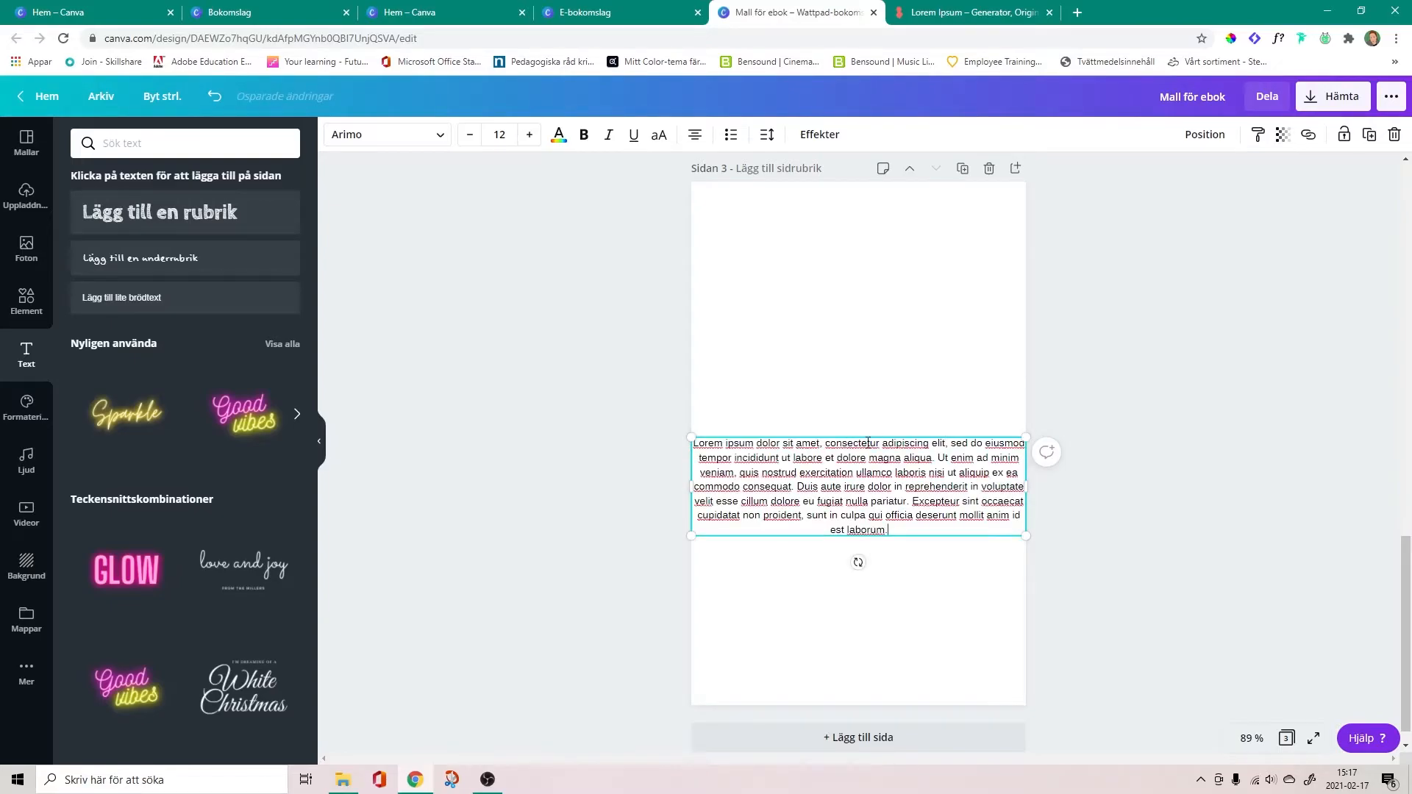
{"action": "left_click_drag", "start_coordinate": [1025, 483], "coordinate": [951, 485]}
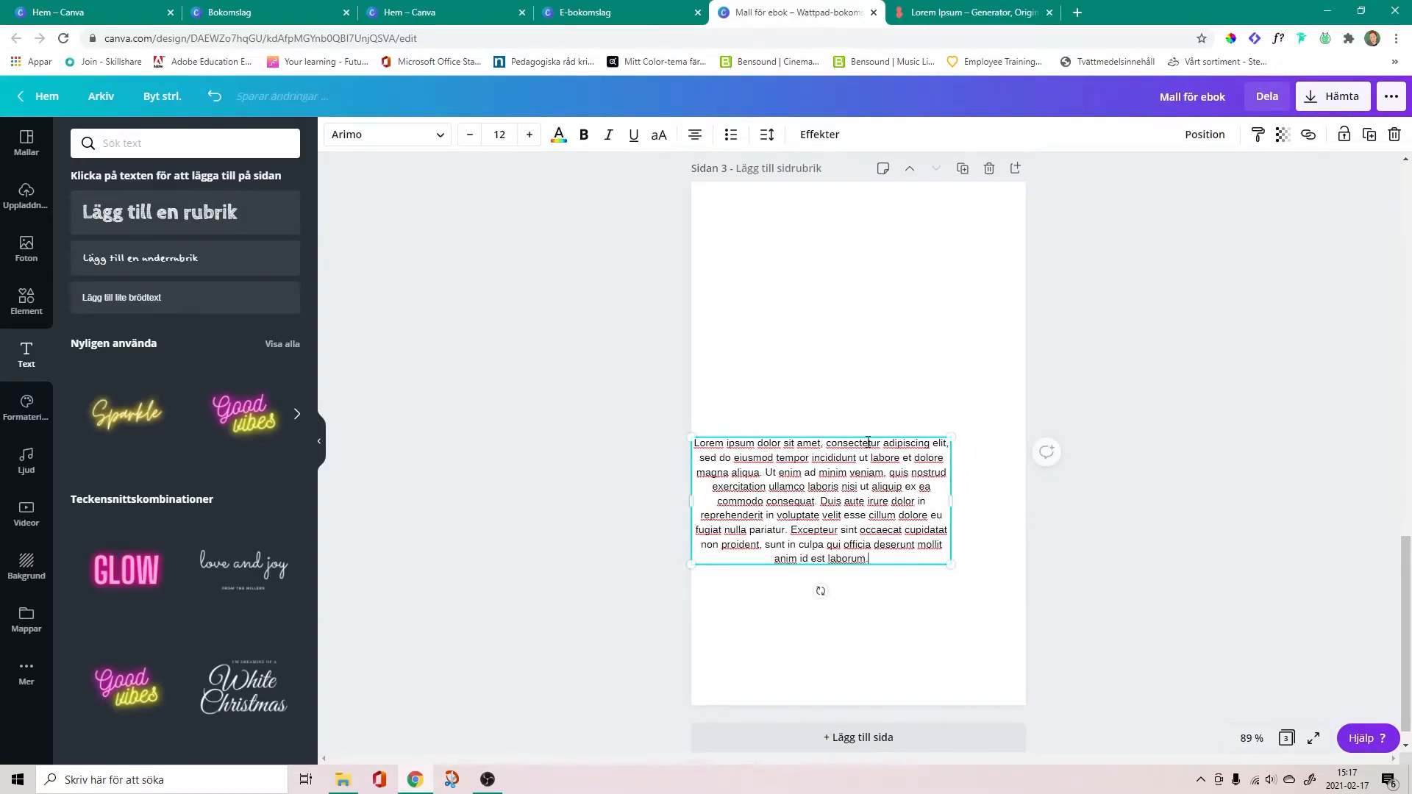
Enlarge the Lorem ipsum text to size 13,5 and centre it horizontally near page 3's upper edge
{"action": "left_click_drag", "start_coordinate": [836, 436], "coordinate": [858, 201]}
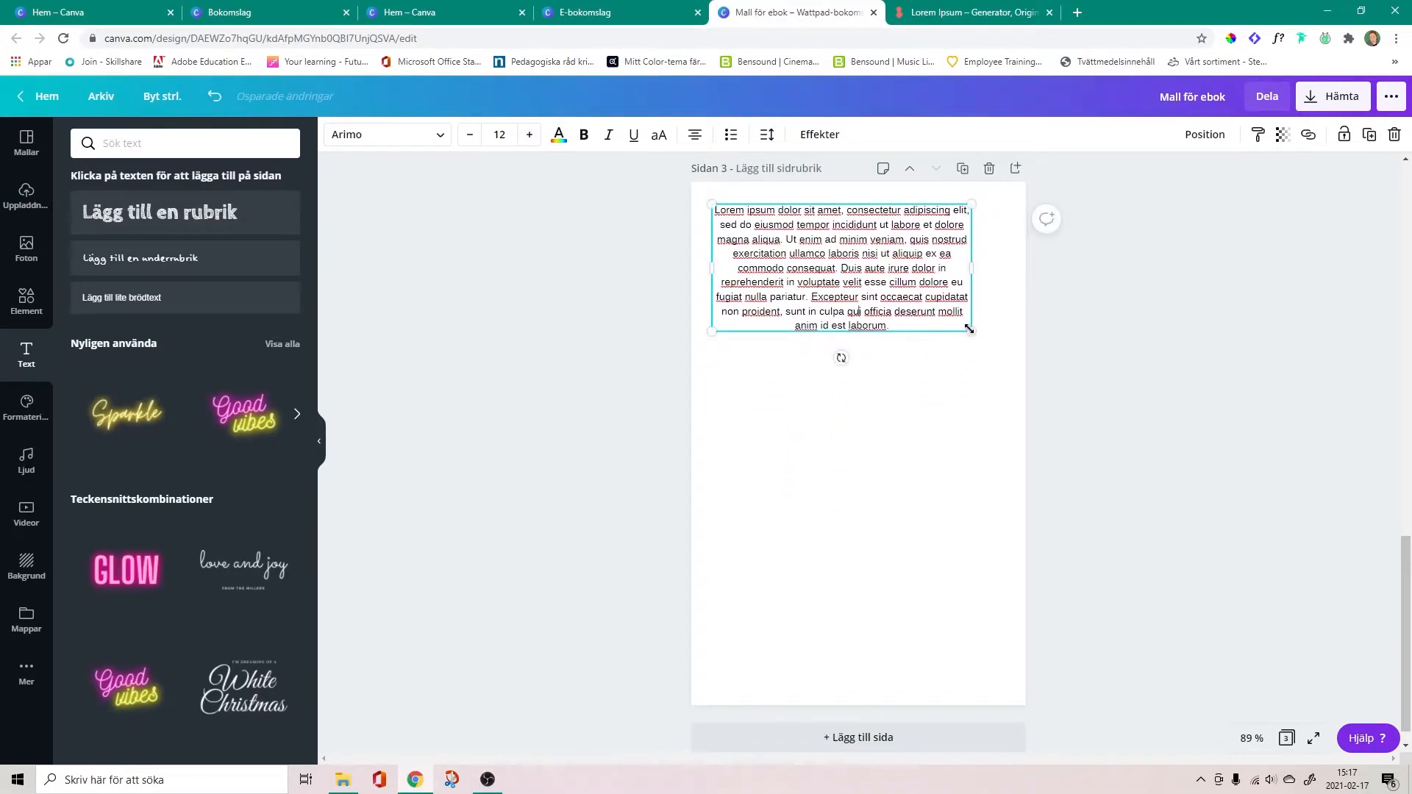
{"action": "left_click_drag", "start_coordinate": [974, 272], "coordinate": [1005, 270]}
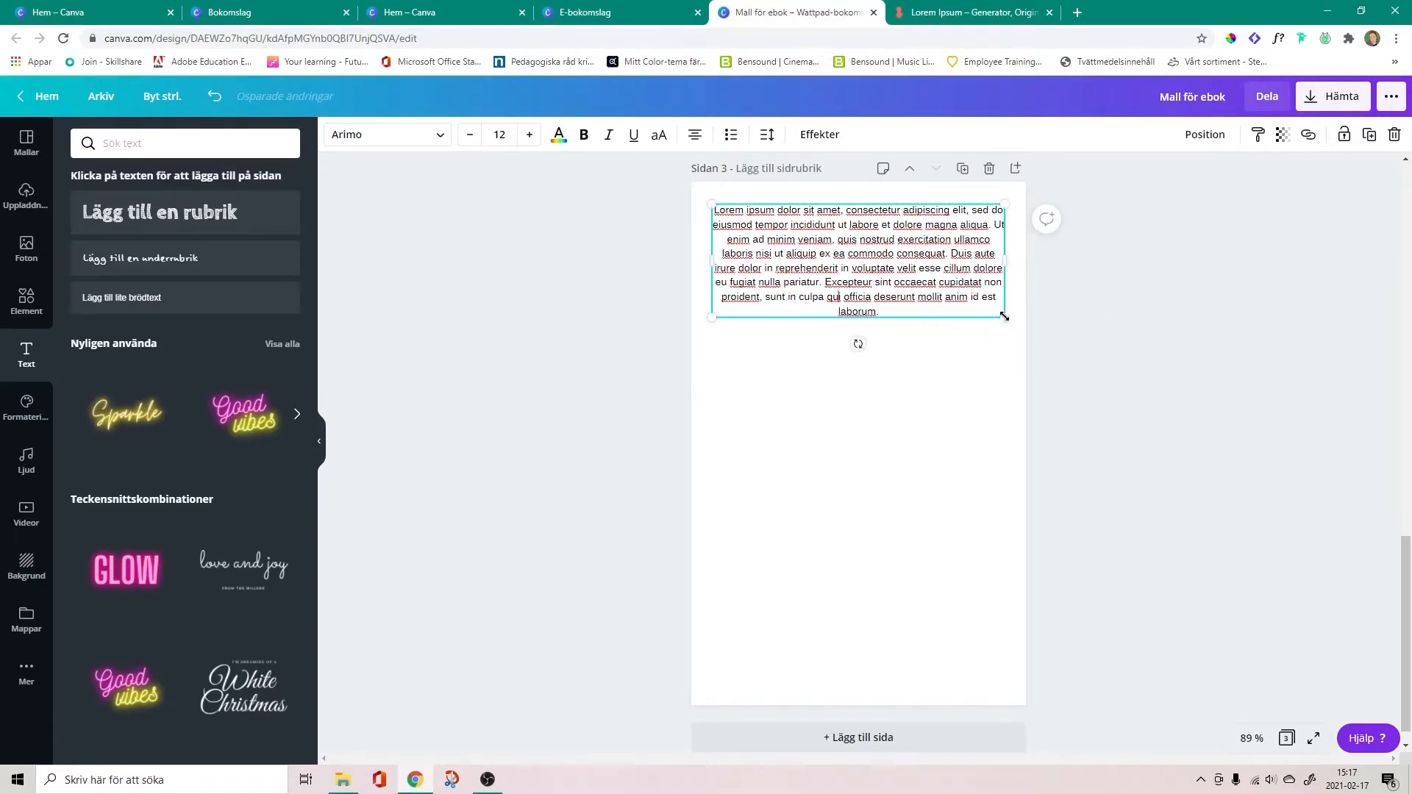
{"action": "left_click_drag", "start_coordinate": [1009, 325], "coordinate": [994, 350]}
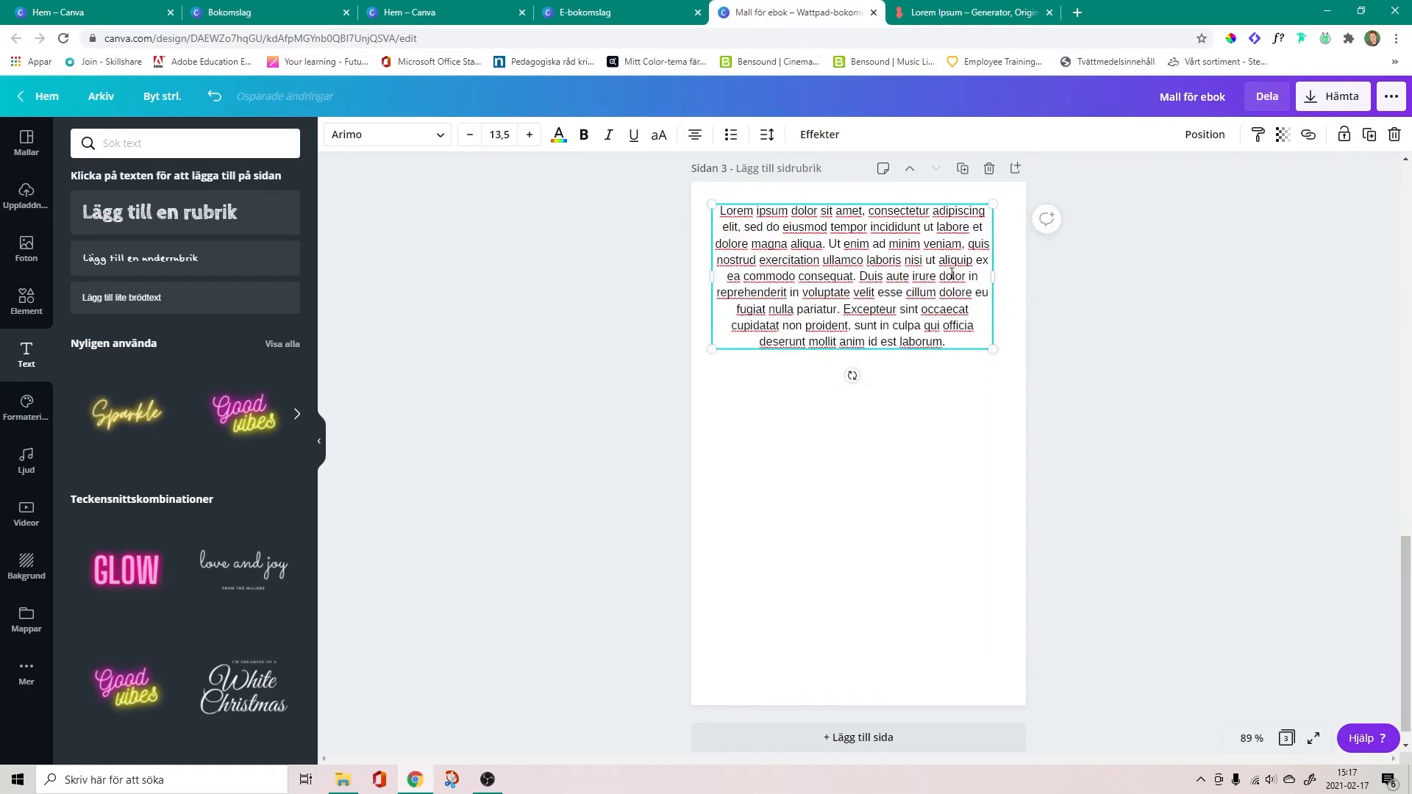
{"action": "left_click_drag", "start_coordinate": [952, 203], "coordinate": [956, 211]}
{"action": "left_click", "coordinate": [1208, 343]}
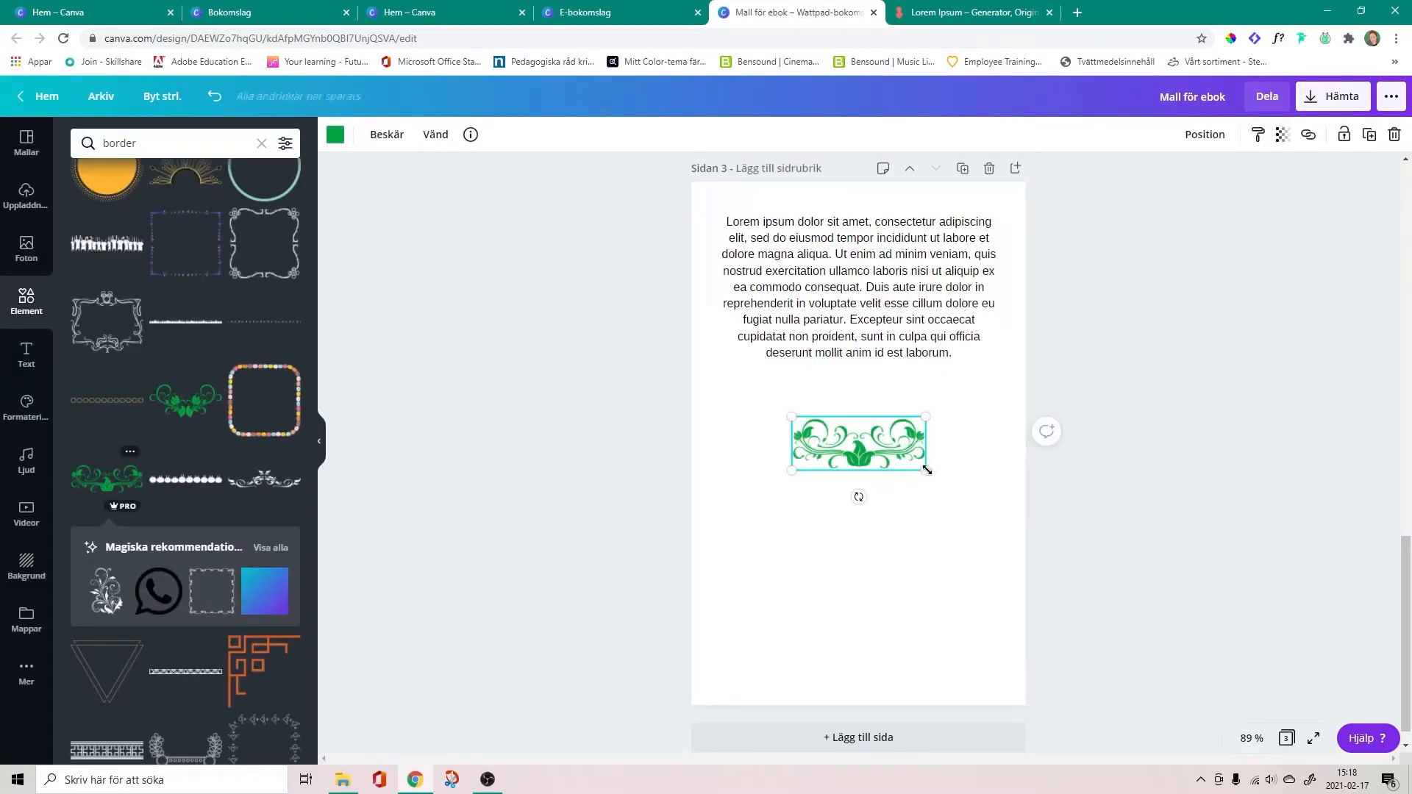
Enlarge the green floral ornament, centre it near page 3's lower edge and recolour it in the dark green brand colour
{"action": "left_click_drag", "start_coordinate": [927, 469], "coordinate": [1024, 510]}
{"action": "left_click_drag", "start_coordinate": [922, 496], "coordinate": [865, 664]}
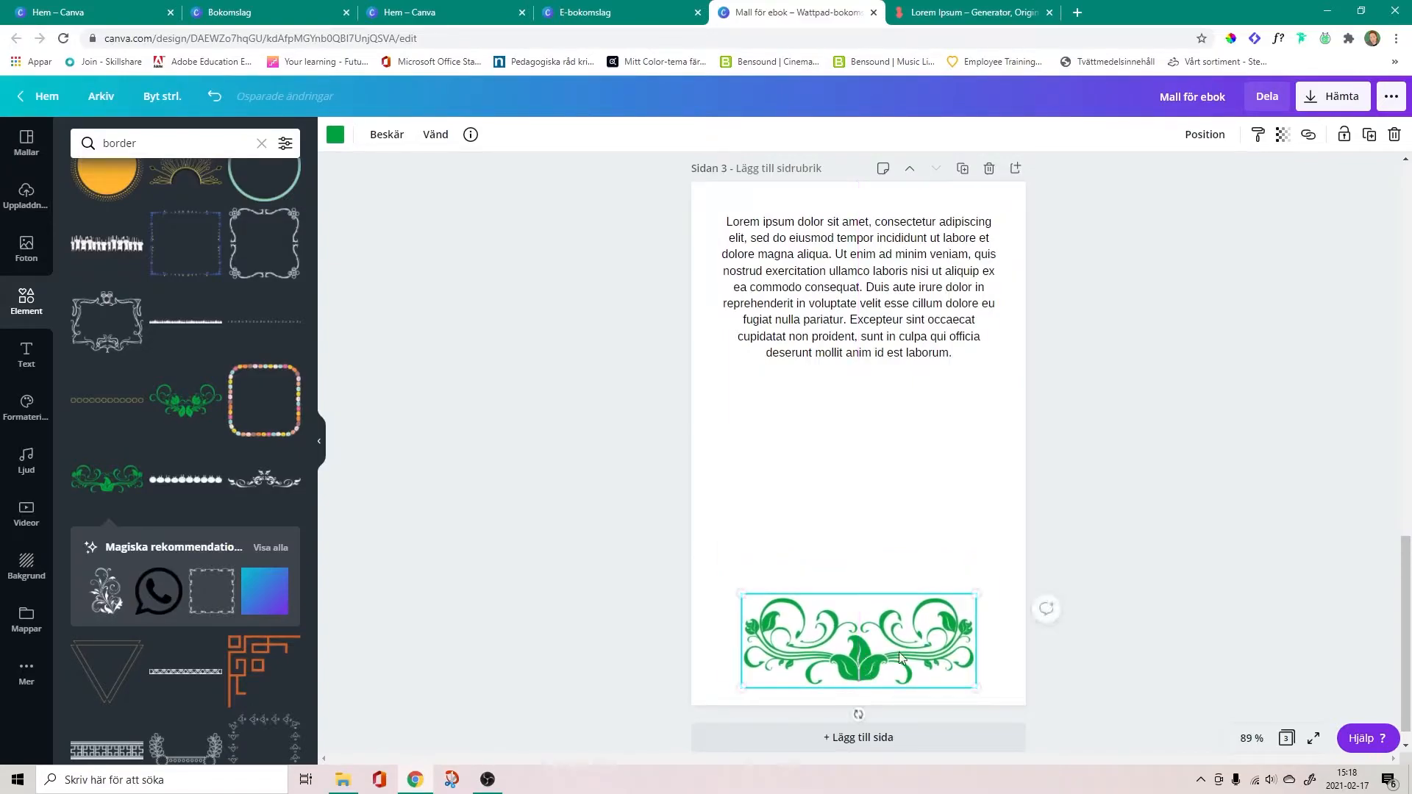
{"action": "left_click", "coordinate": [335, 135]}
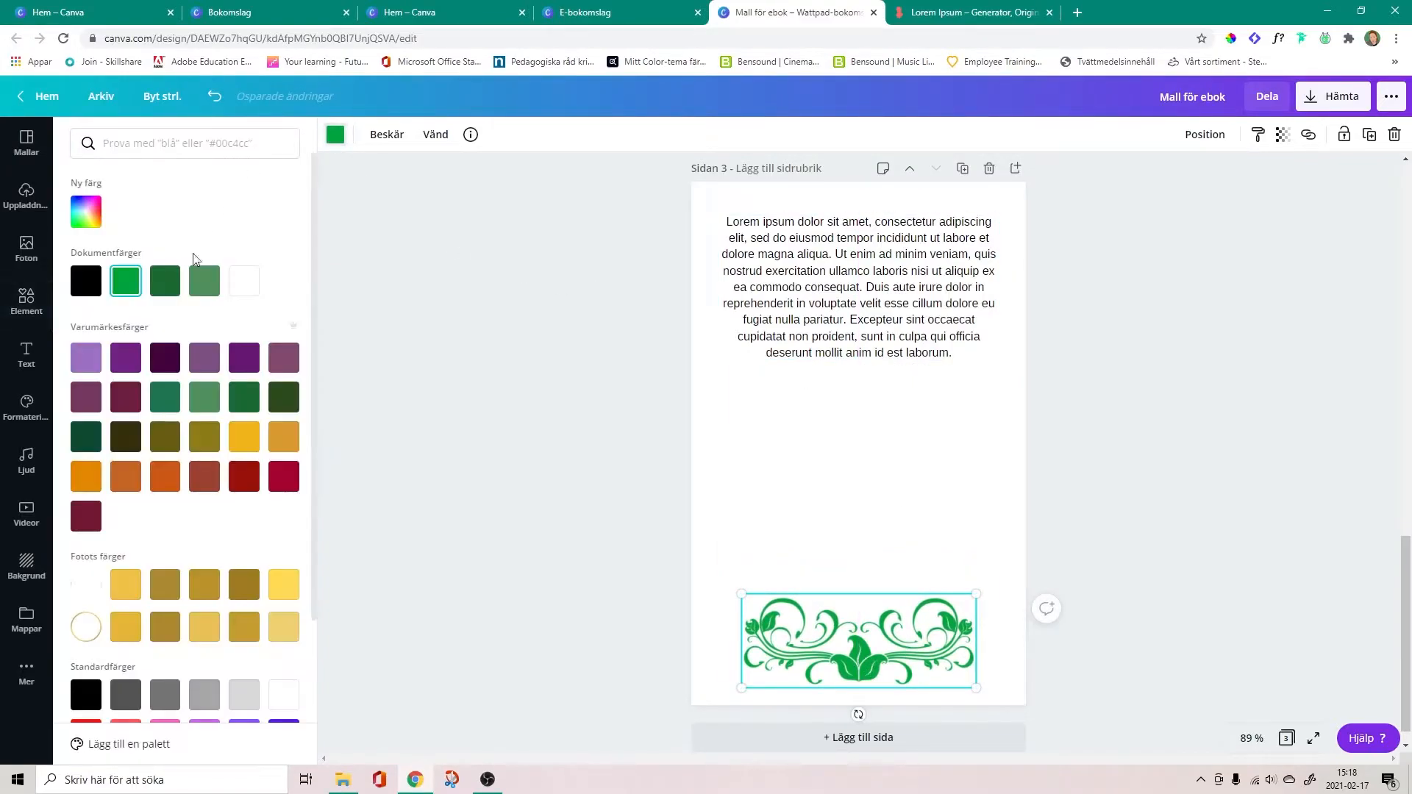
{"action": "left_click", "coordinate": [284, 398]}
{"action": "left_click", "coordinate": [238, 401]}
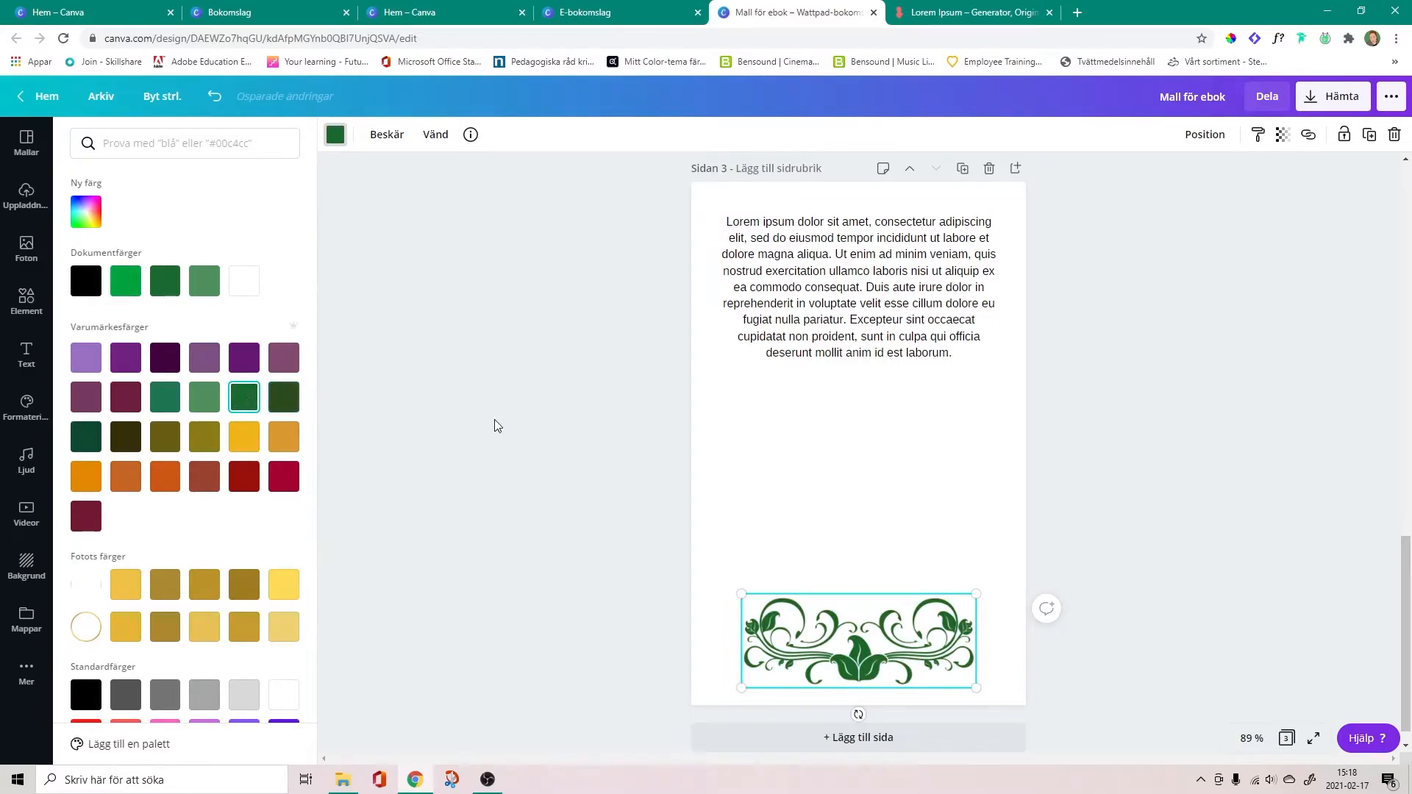
{"action": "key", "text": "Escape"}
{"action": "left_click", "coordinate": [1177, 438]}
Move the Lorem ipsum text on page 3 slightly lower, keeping it horizontally centred
{"action": "left_click_drag", "start_coordinate": [876, 263], "coordinate": [875, 277]}
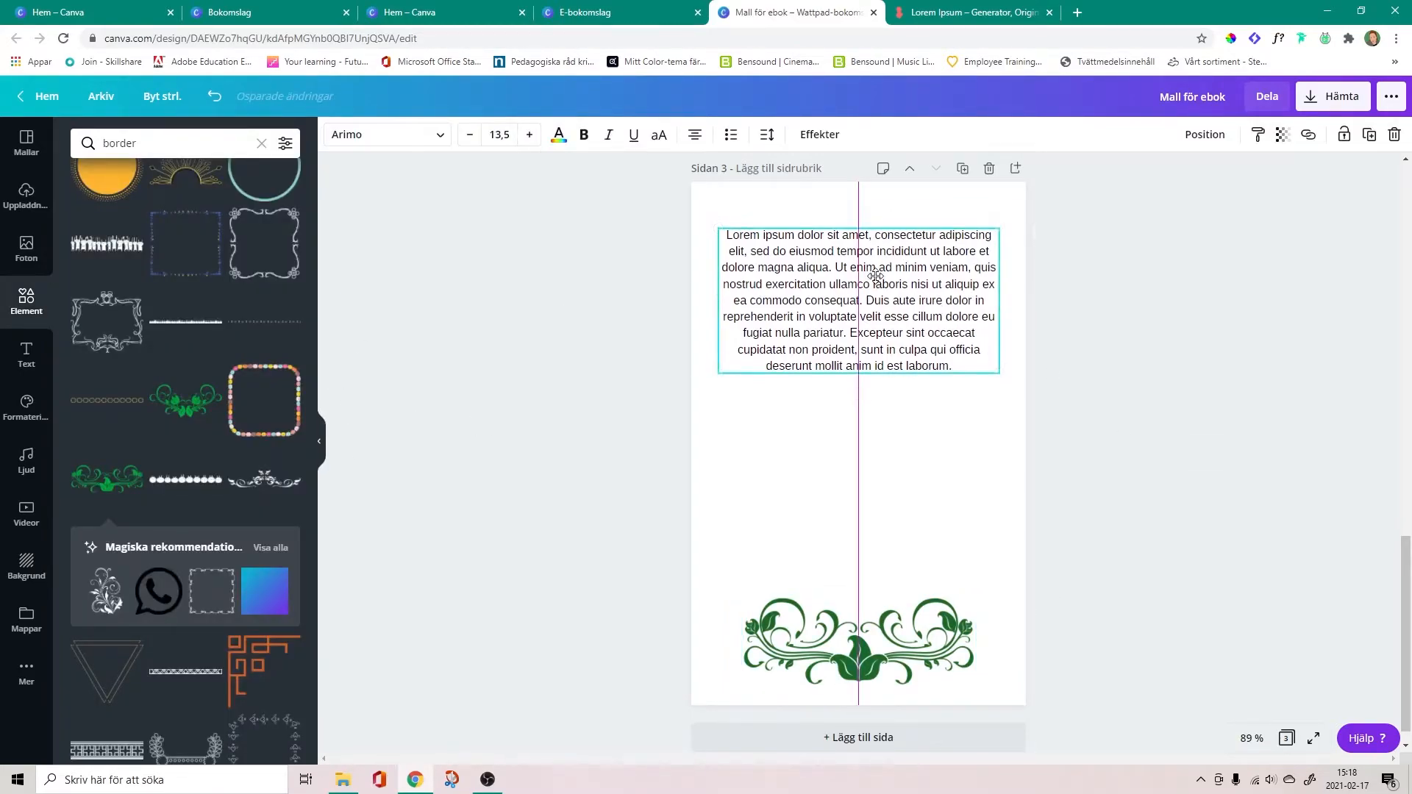
{"action": "left_click", "coordinate": [1157, 391]}
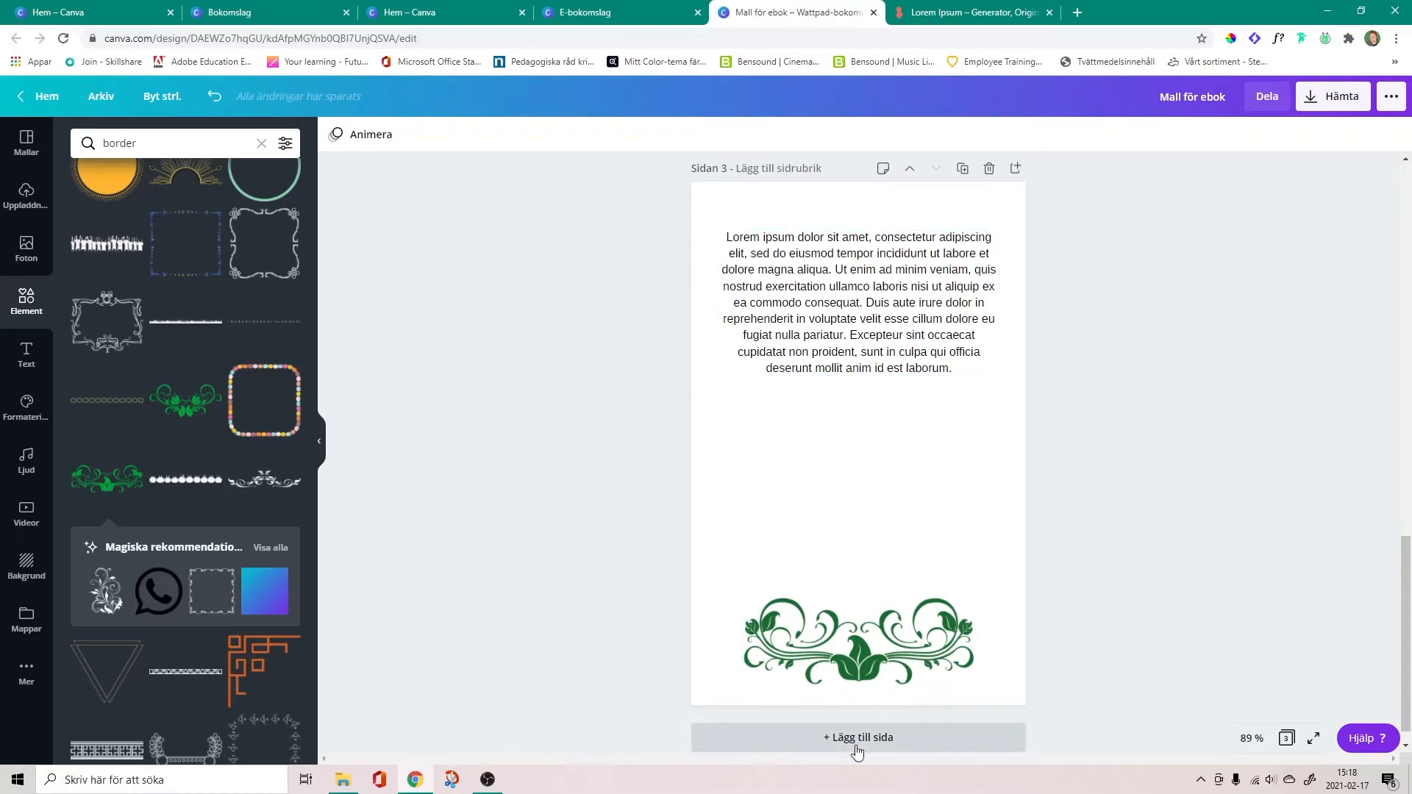
Duplicate page 3 and delete the floral ornament from the copy
{"action": "left_click", "coordinate": [964, 171]}
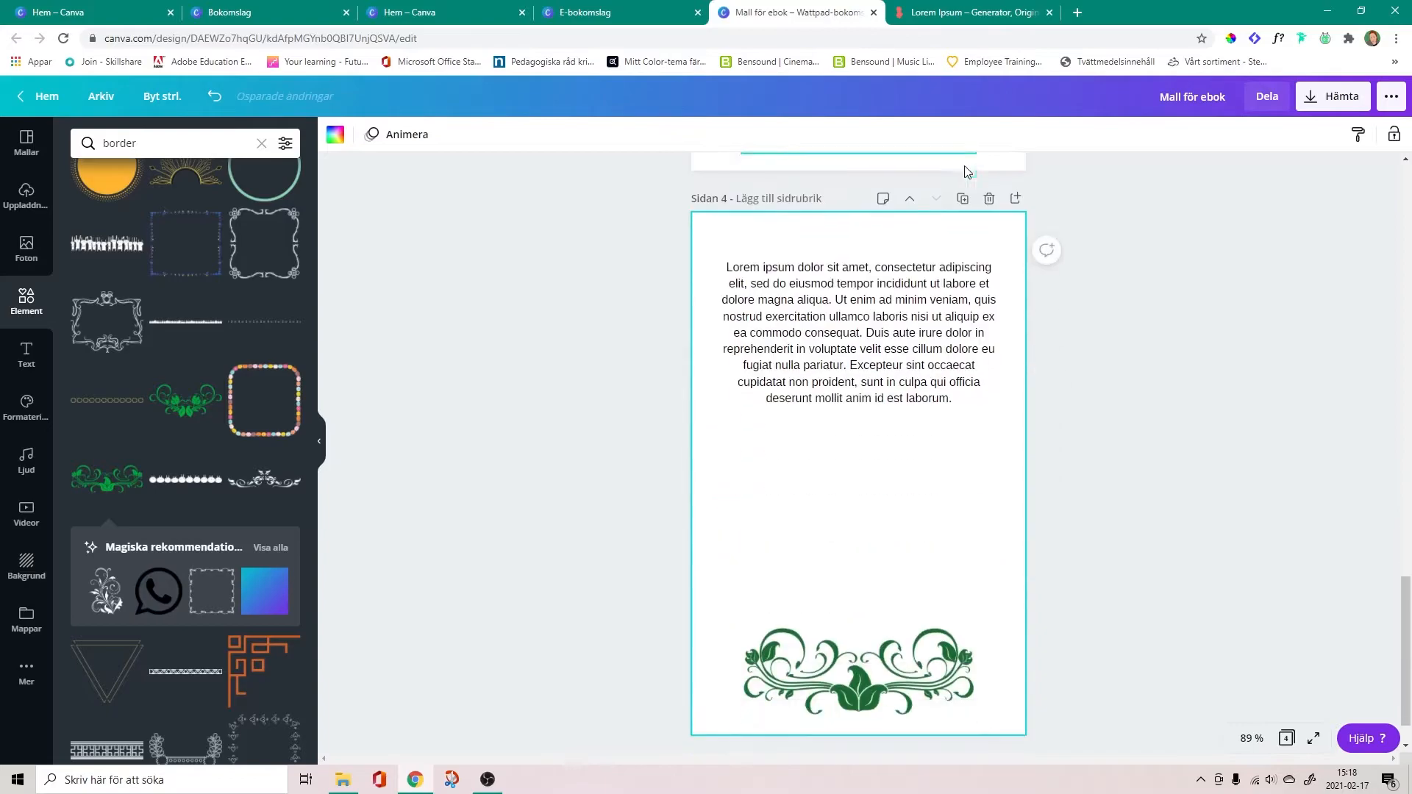
{"action": "left_click", "coordinate": [857, 686]}
{"action": "key", "text": "Delete"}
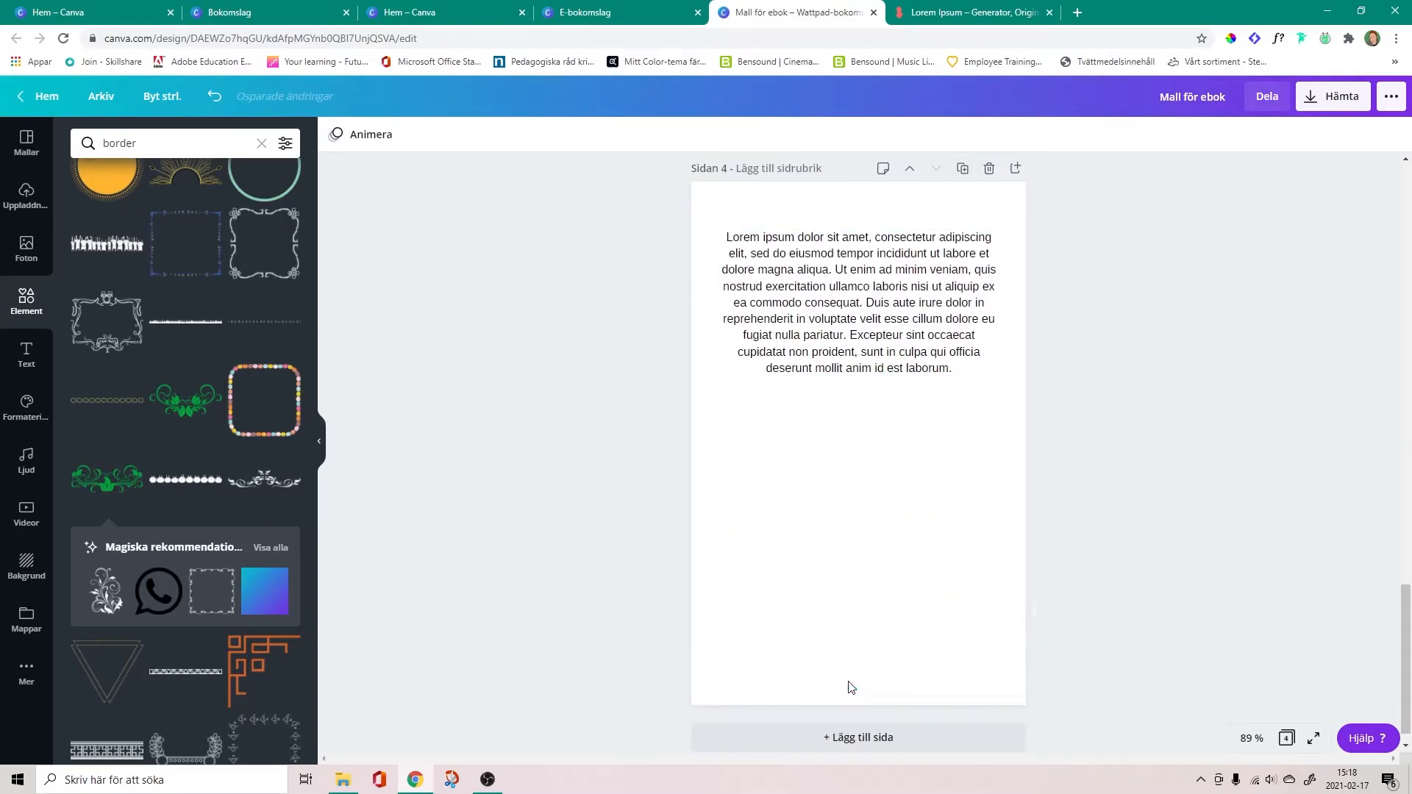
Lower the text on page 4 and place the green leaf-and-scroll ornament above it, rotated 180° and centred near the page's upper edge
{"action": "left_click_drag", "start_coordinate": [872, 316], "coordinate": [870, 379]}
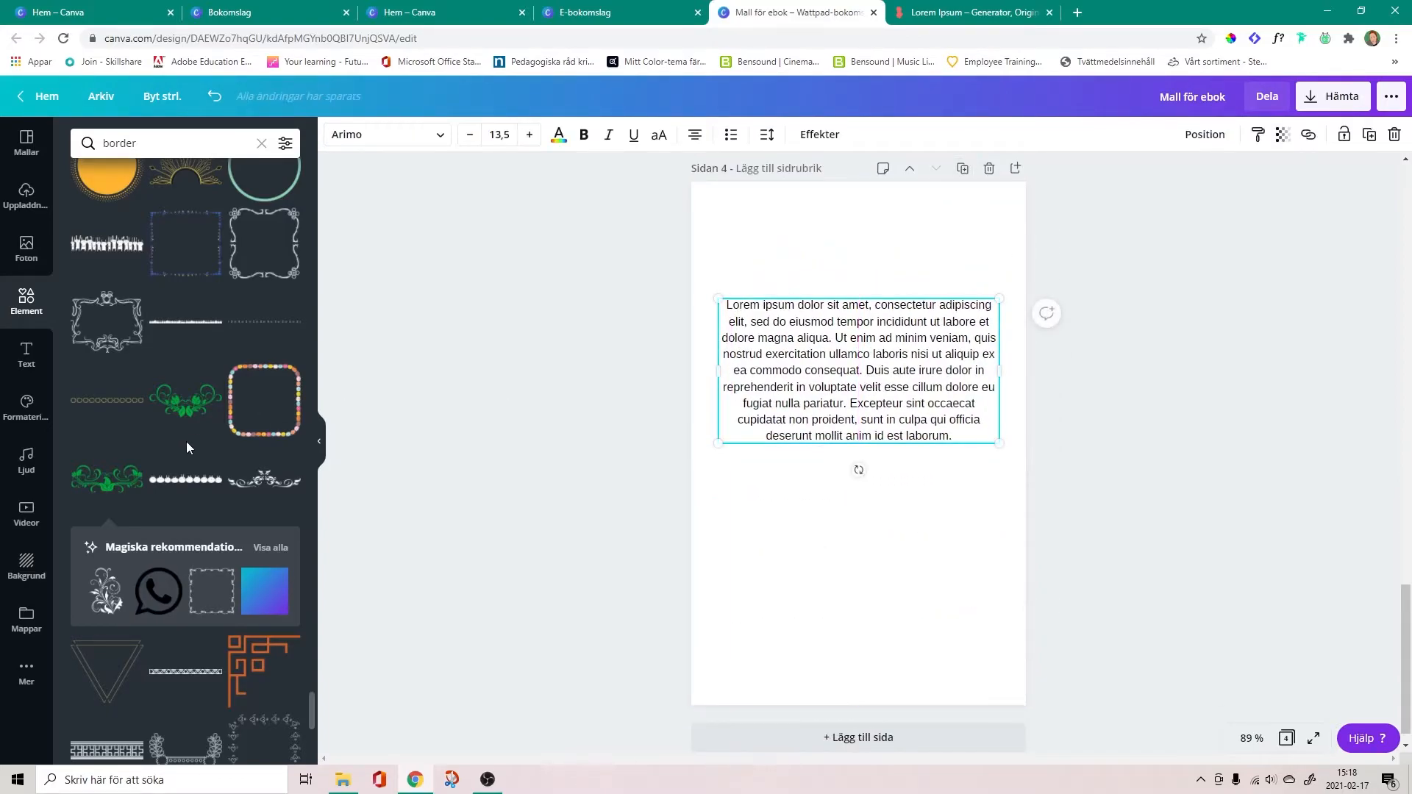
{"action": "left_click", "coordinate": [186, 400]}
{"action": "left_click_drag", "start_coordinate": [860, 503], "coordinate": [860, 321]}
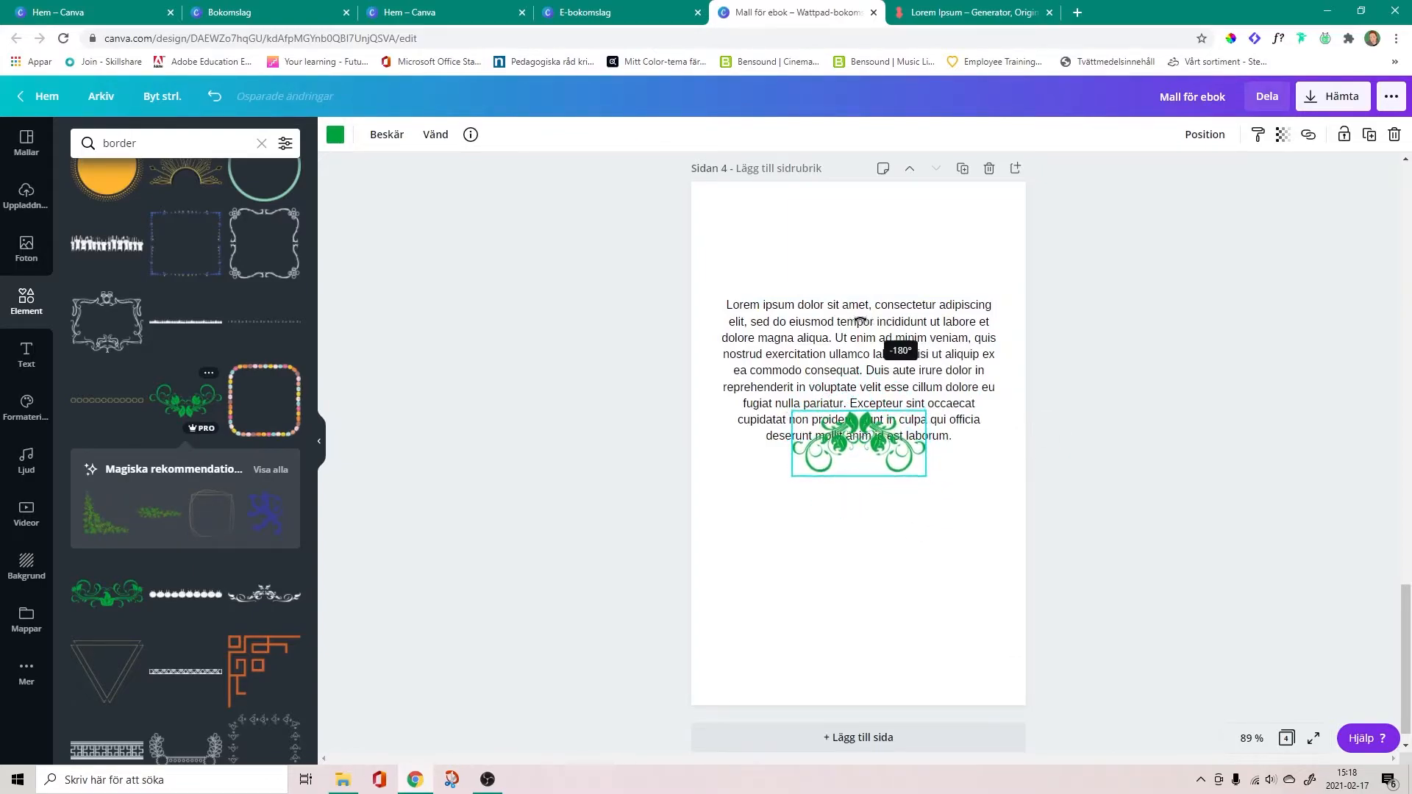
{"action": "left_click_drag", "start_coordinate": [862, 442], "coordinate": [859, 226]}
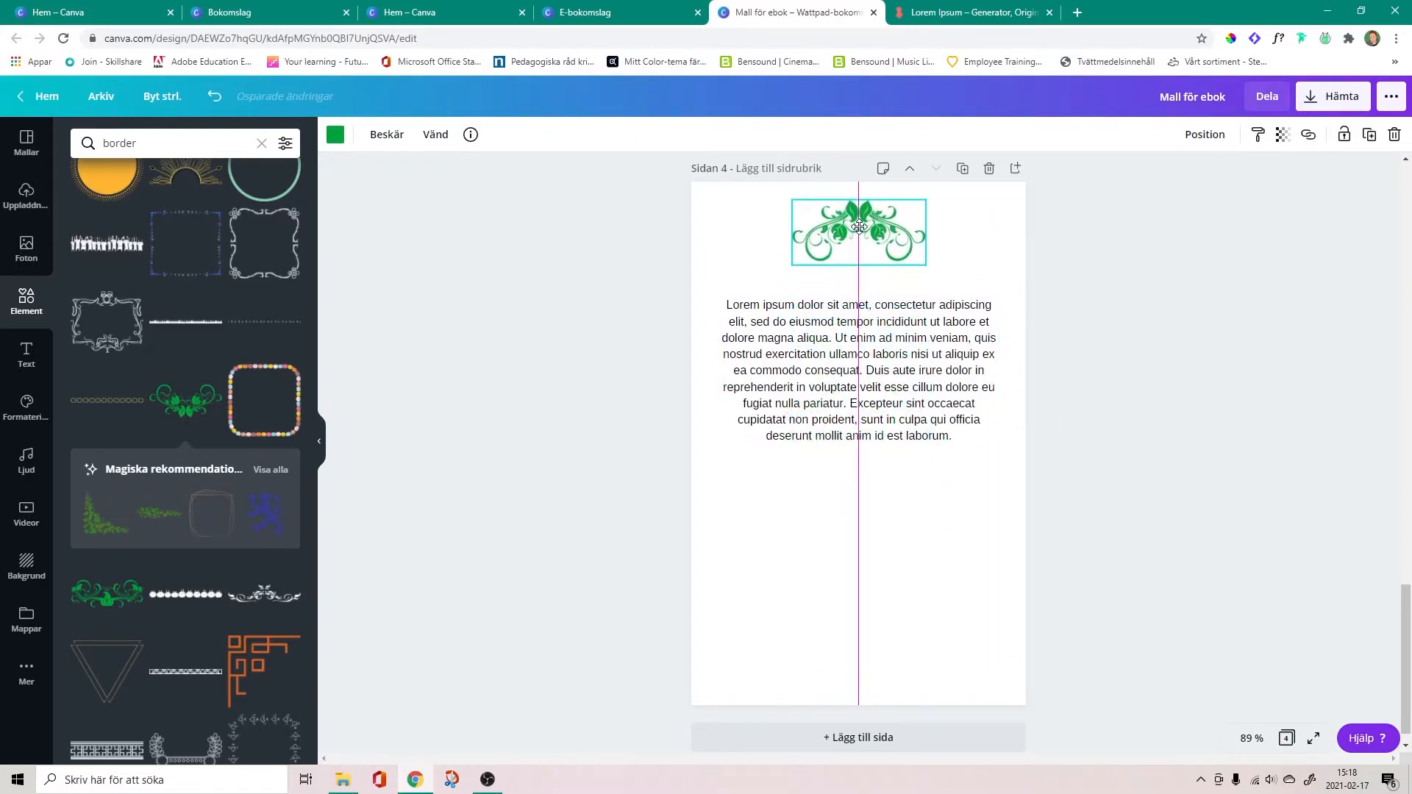
Enlarge the rotated ornament on page 4, recentre it above the text and recolour it in the dark green brand colour
{"action": "left_click_drag", "start_coordinate": [936, 270], "coordinate": [994, 297]}
{"action": "left_click_drag", "start_coordinate": [904, 243], "coordinate": [875, 248]}
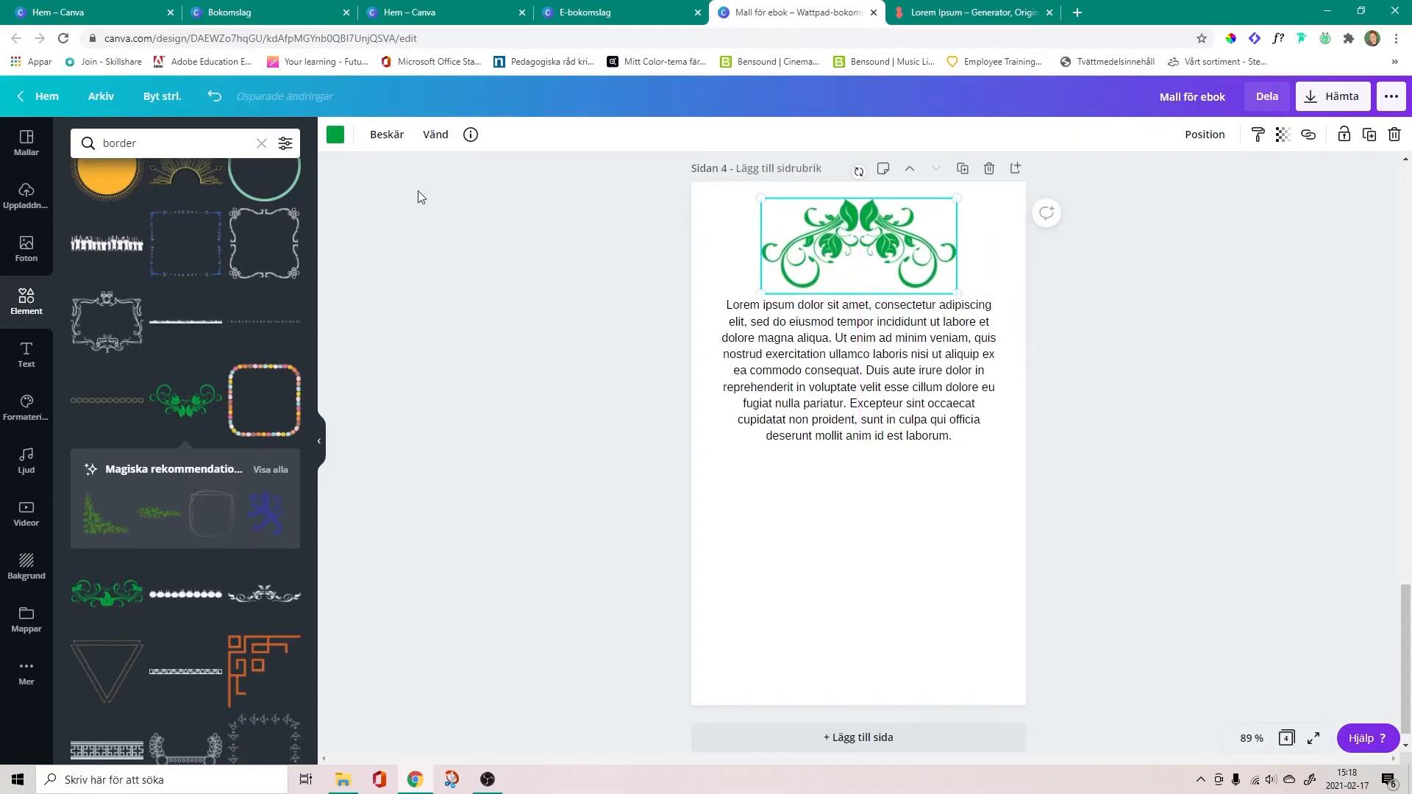
{"action": "left_click", "coordinate": [334, 135]}
{"action": "left_click", "coordinate": [245, 398]}
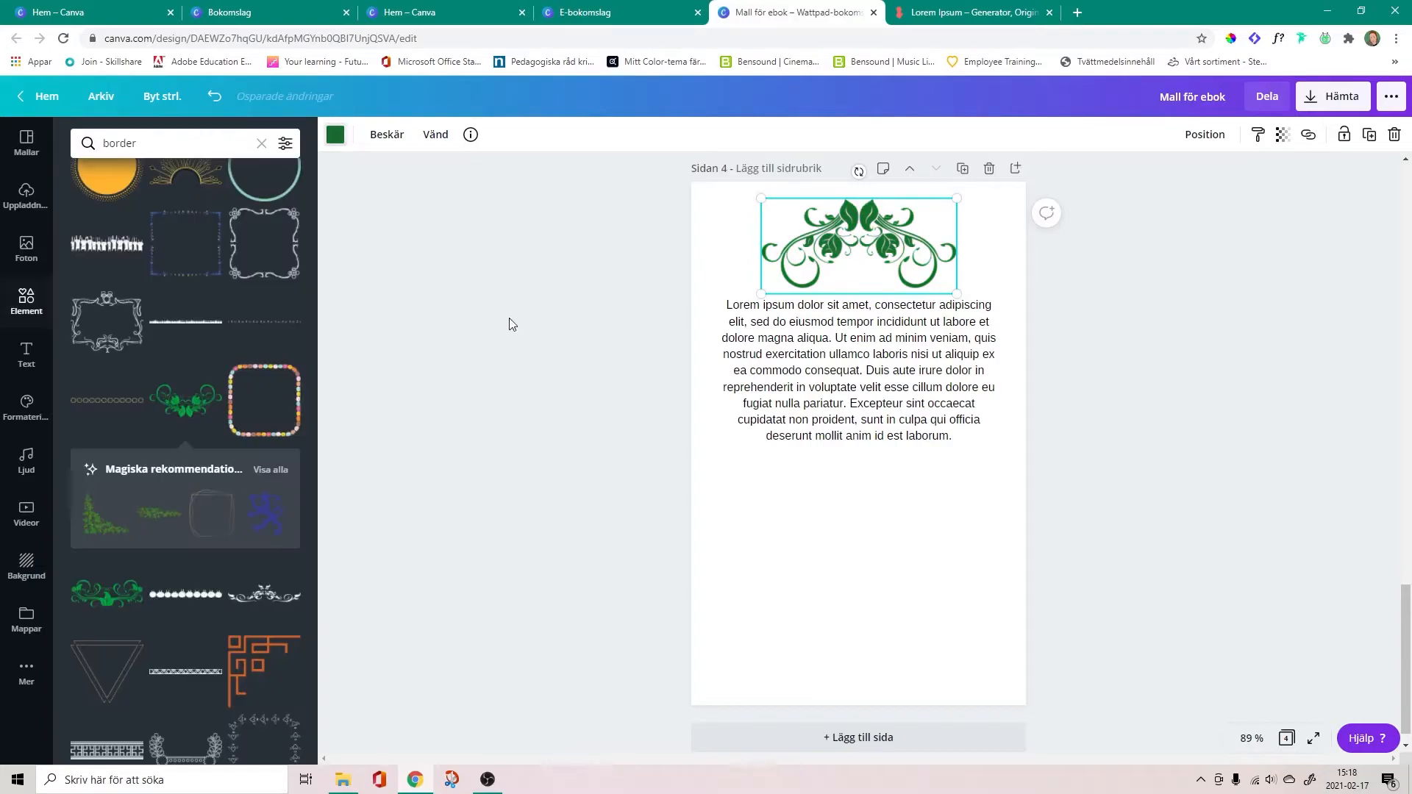
{"action": "left_click", "coordinate": [1403, 448]}
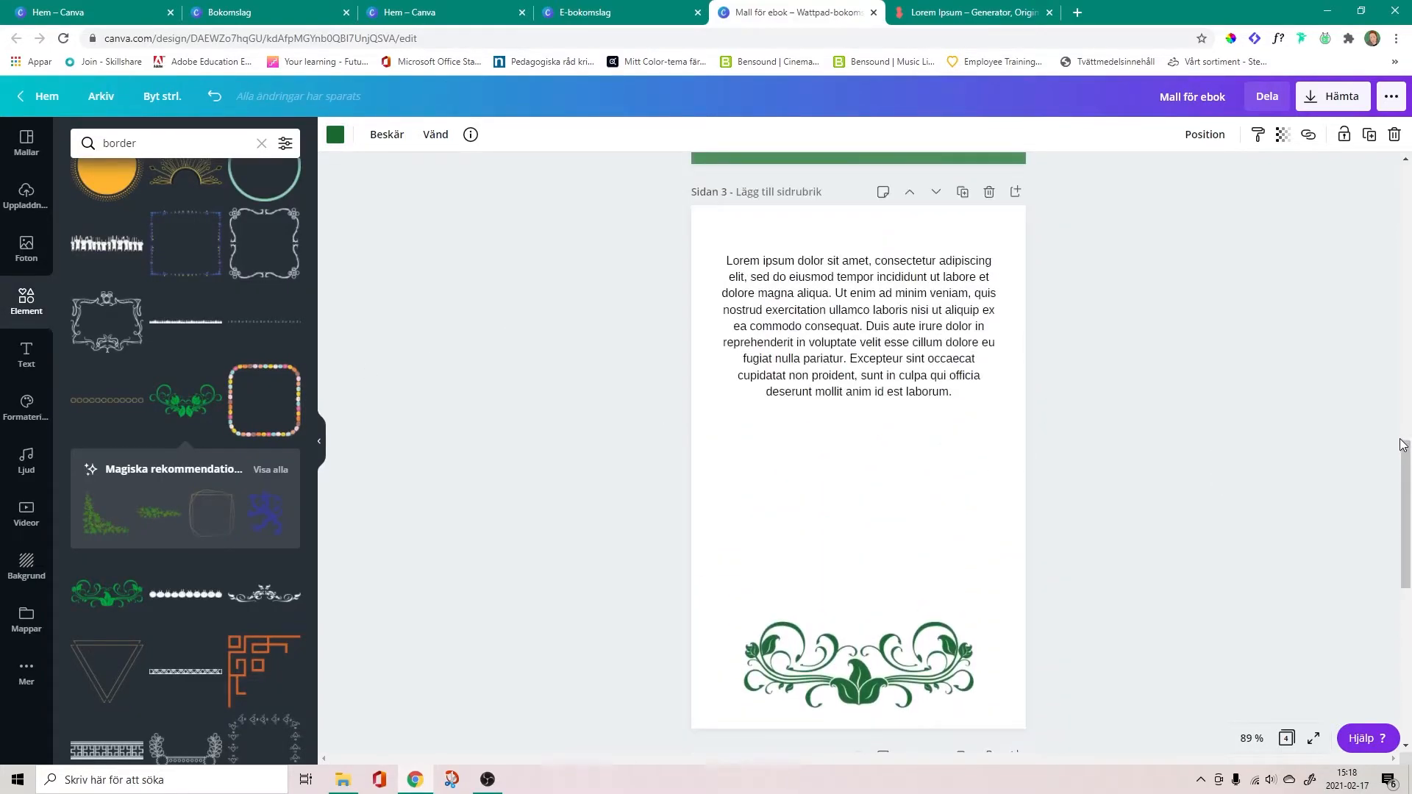
{"action": "scroll", "coordinate": [1400, 441], "scroll_direction": "down", "scroll_amount": 8}
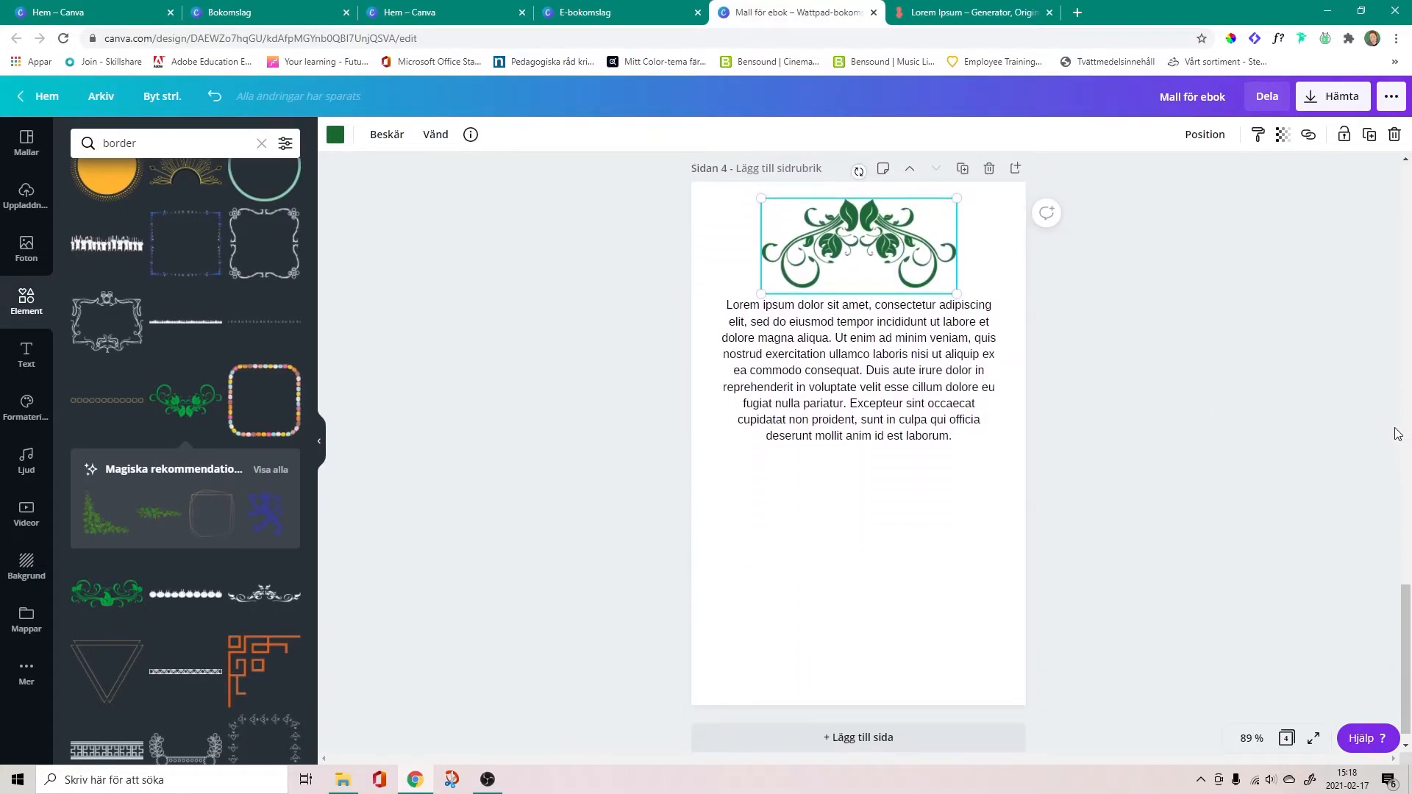
Add a blank page 5 and look through the border elements for a decorative frame
{"action": "left_click", "coordinate": [859, 738]}
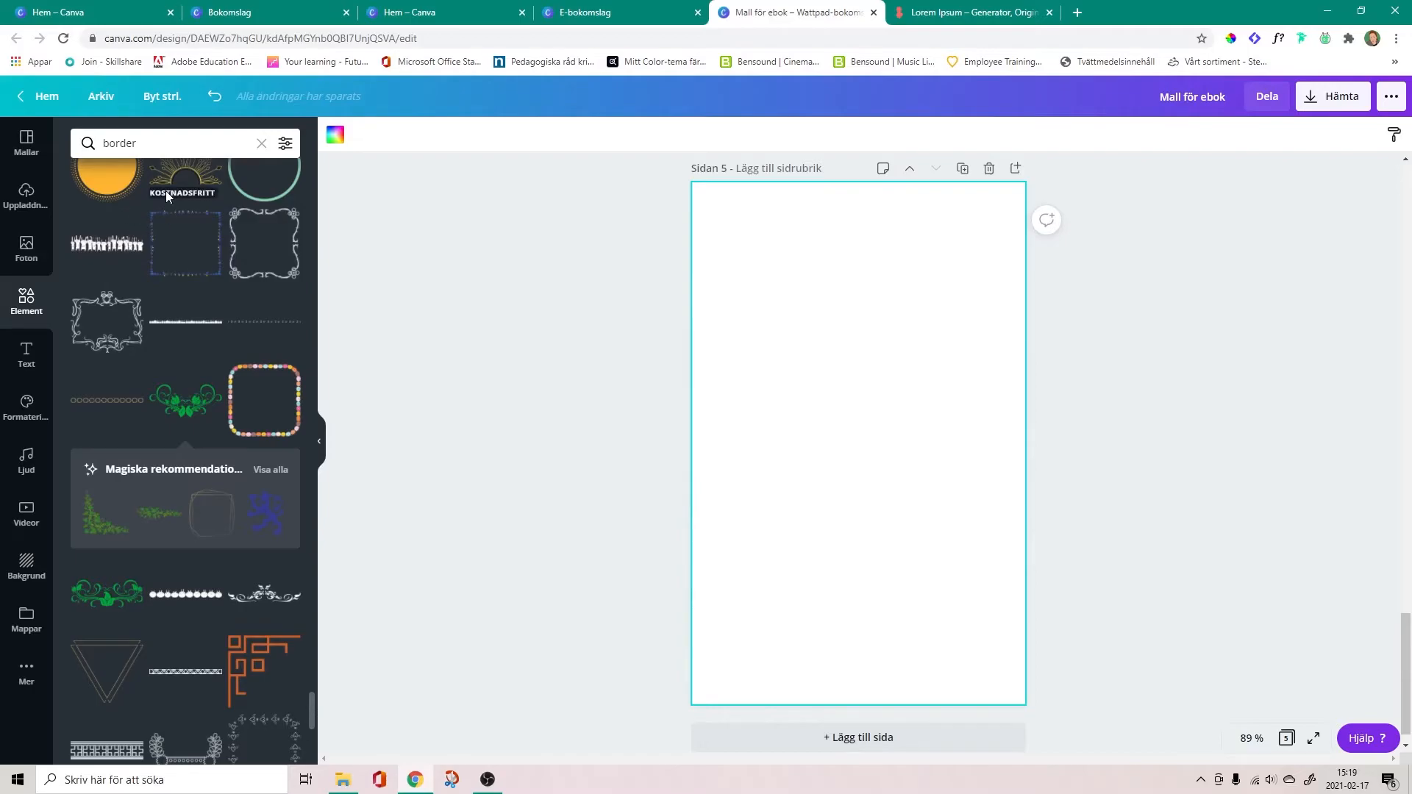
{"action": "scroll", "coordinate": [253, 424], "scroll_direction": "down", "scroll_amount": 8}
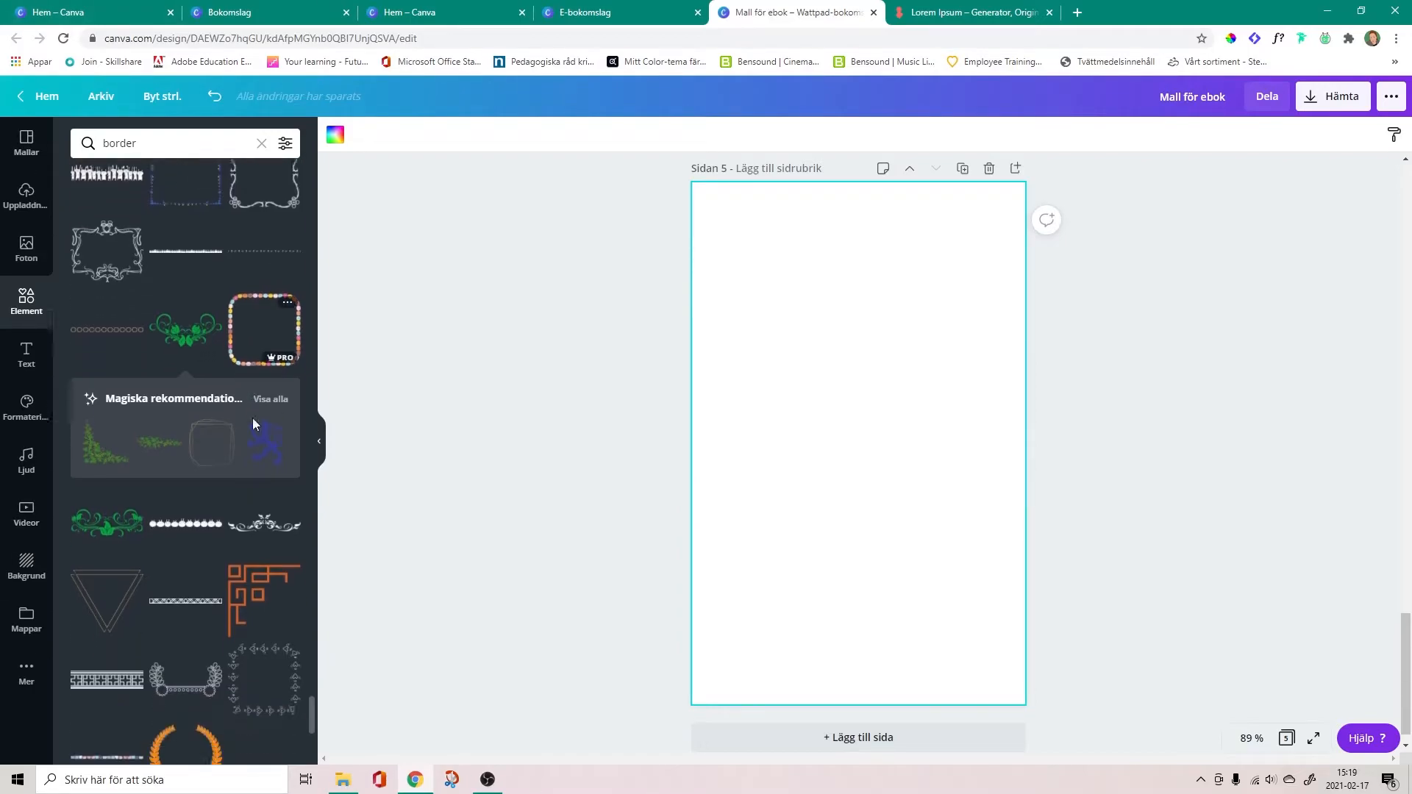
{"action": "scroll", "coordinate": [253, 425], "scroll_direction": "down", "scroll_amount": 7}
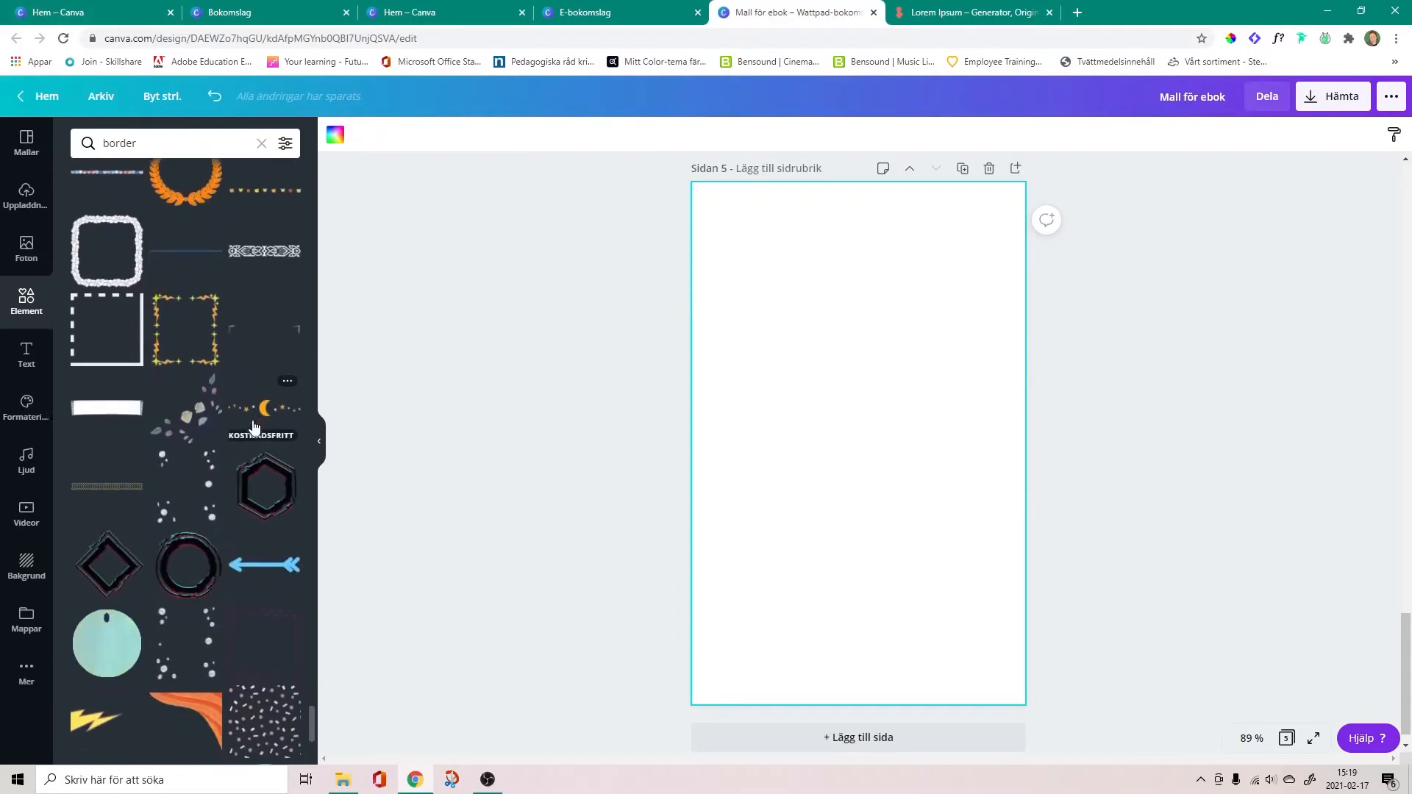
{"action": "scroll", "coordinate": [256, 426], "scroll_direction": "down", "scroll_amount": 5}
{"action": "scroll", "coordinate": [261, 431], "scroll_direction": "down", "scroll_amount": 9}
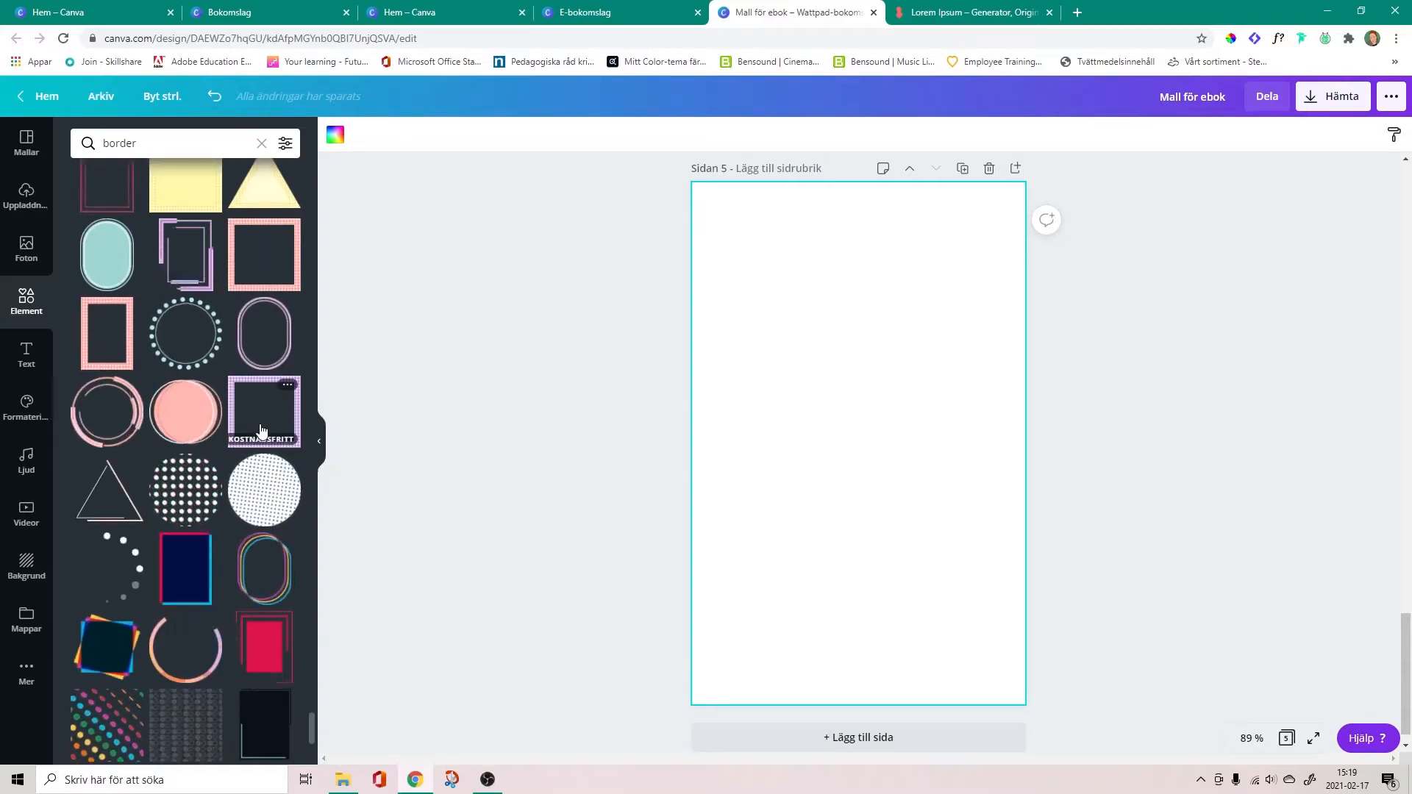
{"action": "scroll", "coordinate": [258, 434], "scroll_direction": "down", "scroll_amount": 10}
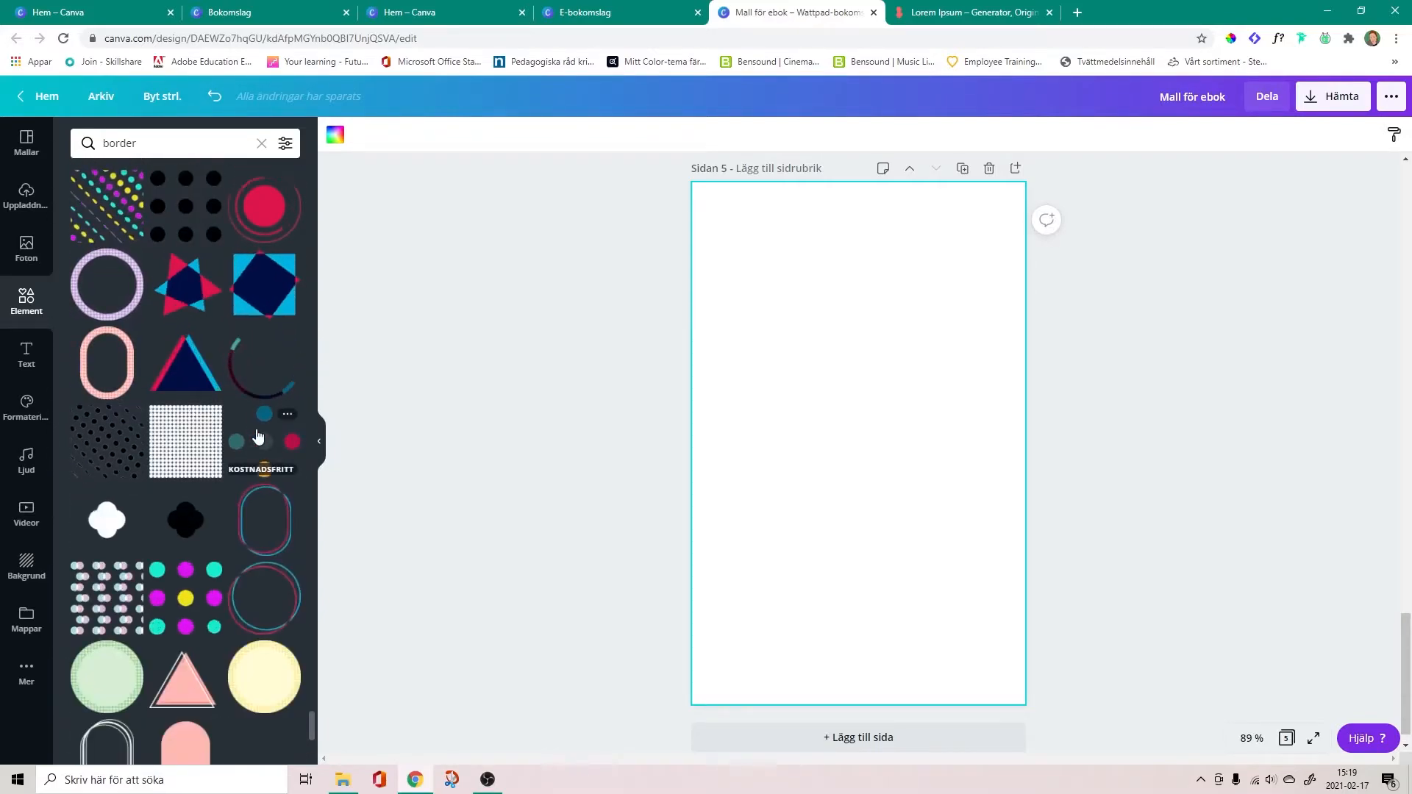
{"action": "scroll", "coordinate": [256, 430], "scroll_direction": "down", "scroll_amount": 5}
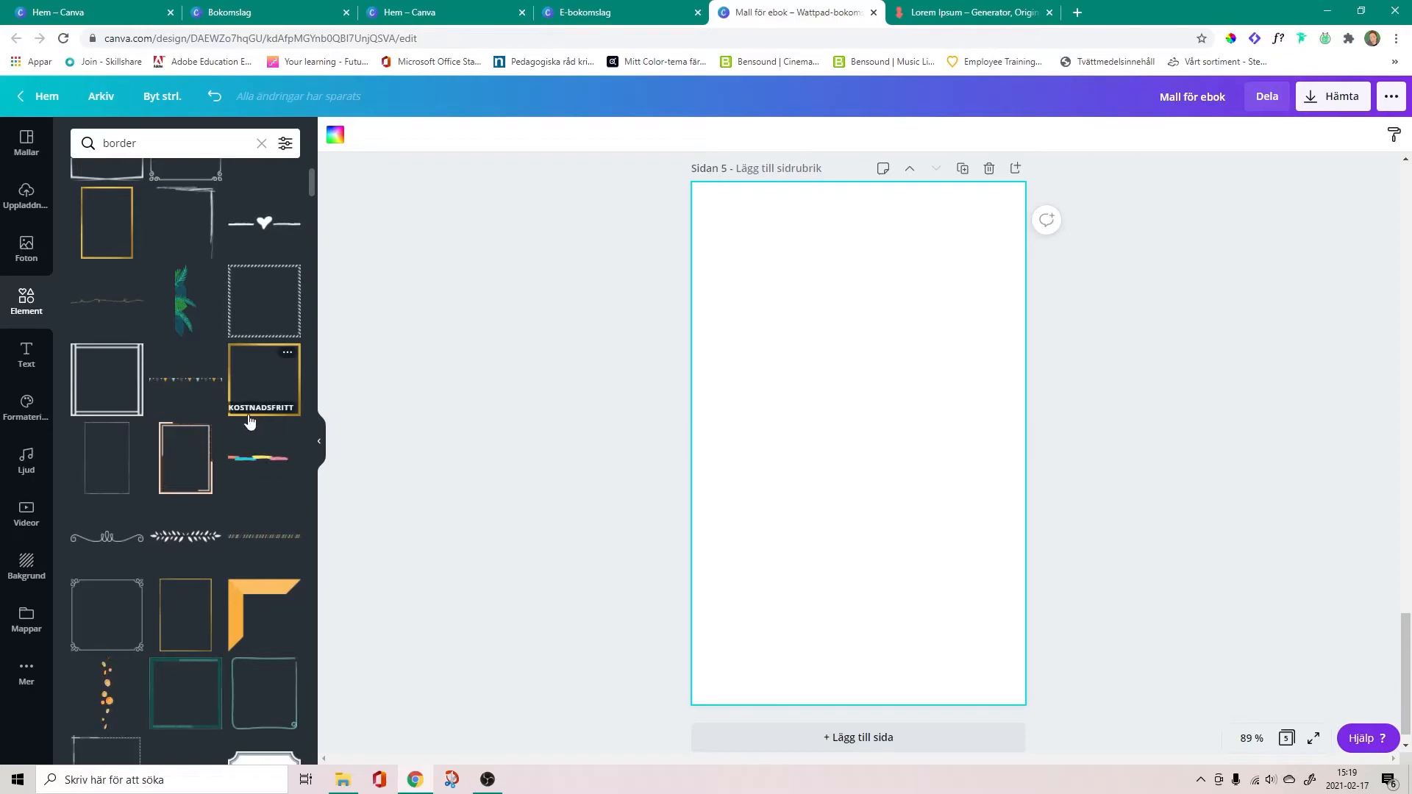
Try a square gold frame, slightly reduced and centred in the upper half of page 5, and delete it
{"action": "left_click", "coordinate": [243, 369]}
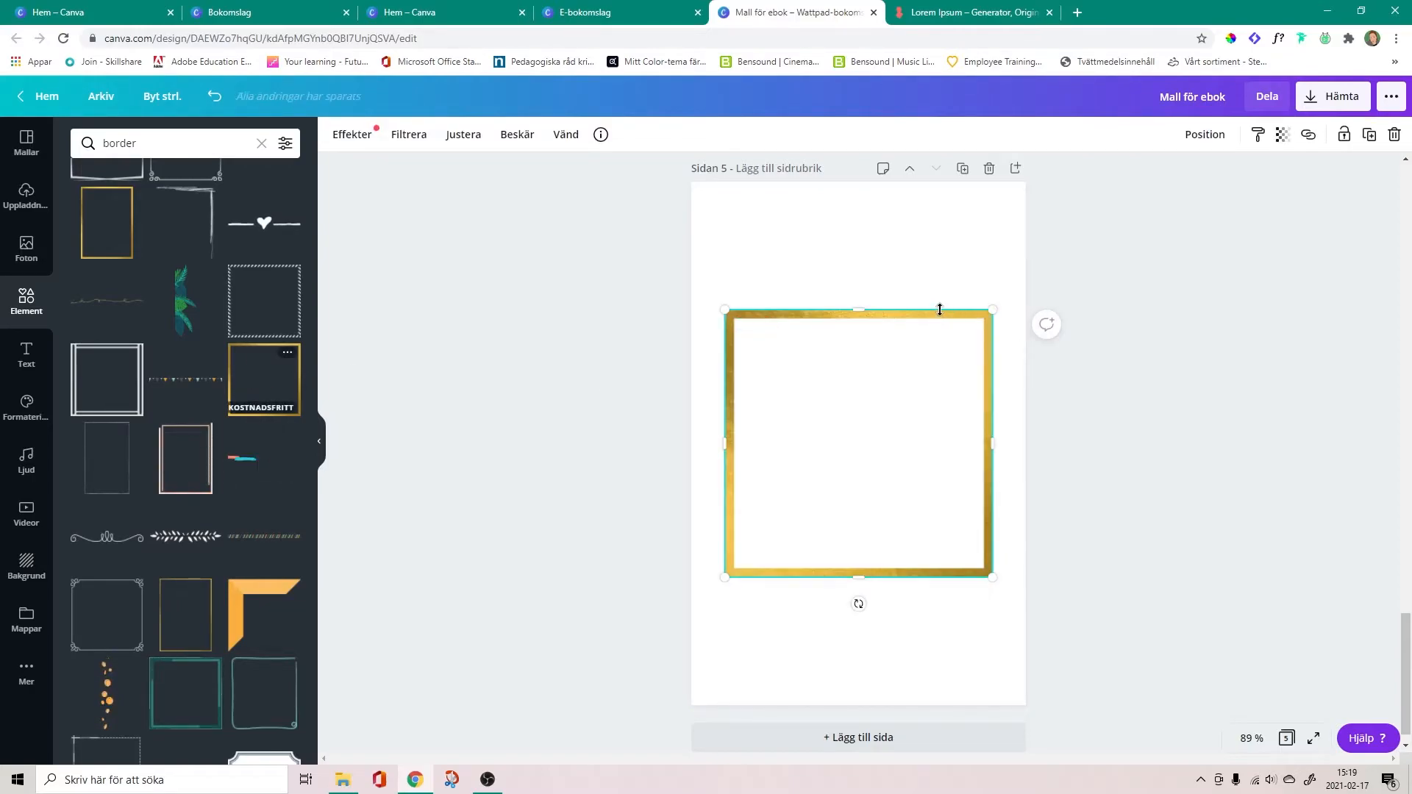
{"action": "left_click_drag", "start_coordinate": [991, 574], "coordinate": [953, 536]}
{"action": "left_click_drag", "start_coordinate": [881, 426], "coordinate": [893, 329]}
{"action": "left_click", "coordinate": [747, 375]}
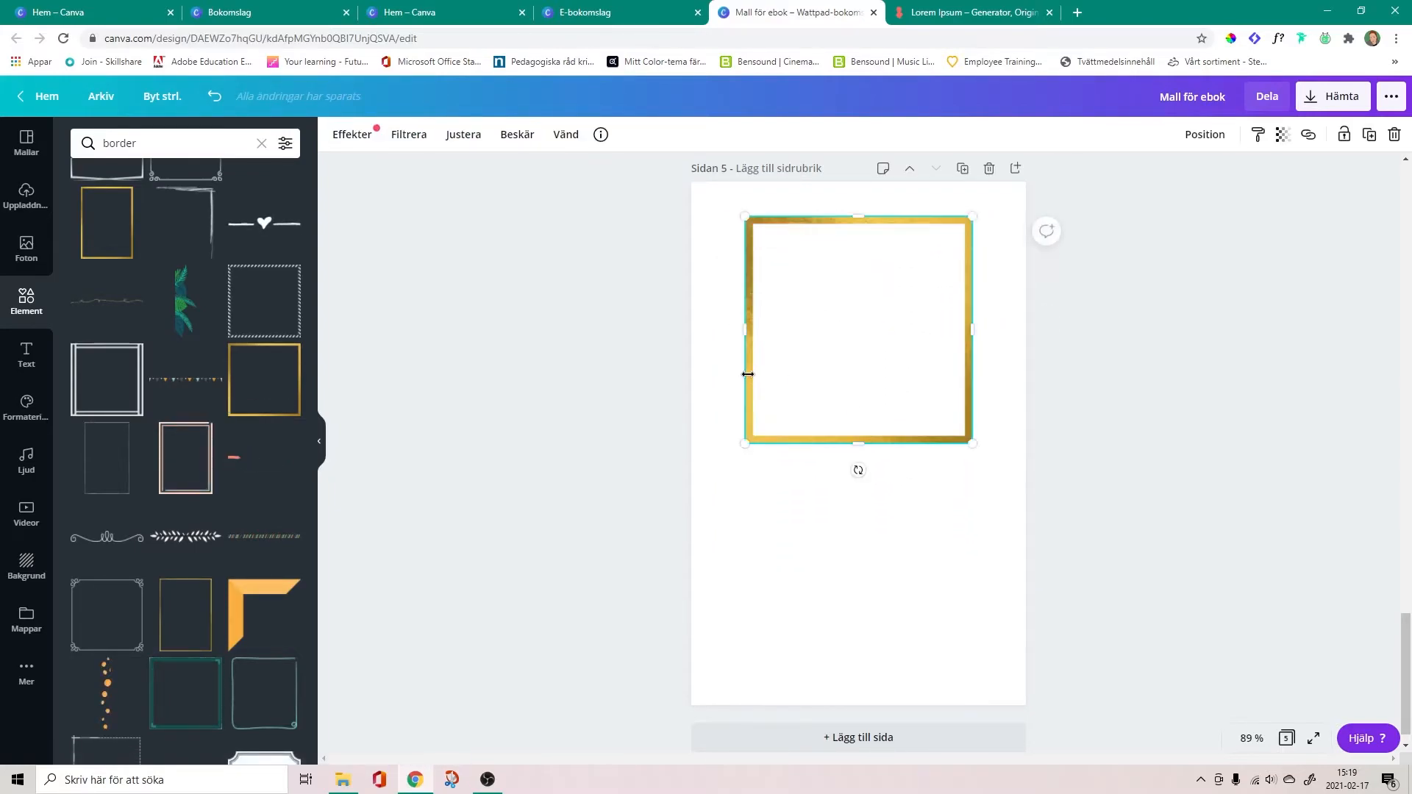
{"action": "key", "text": "Delete"}
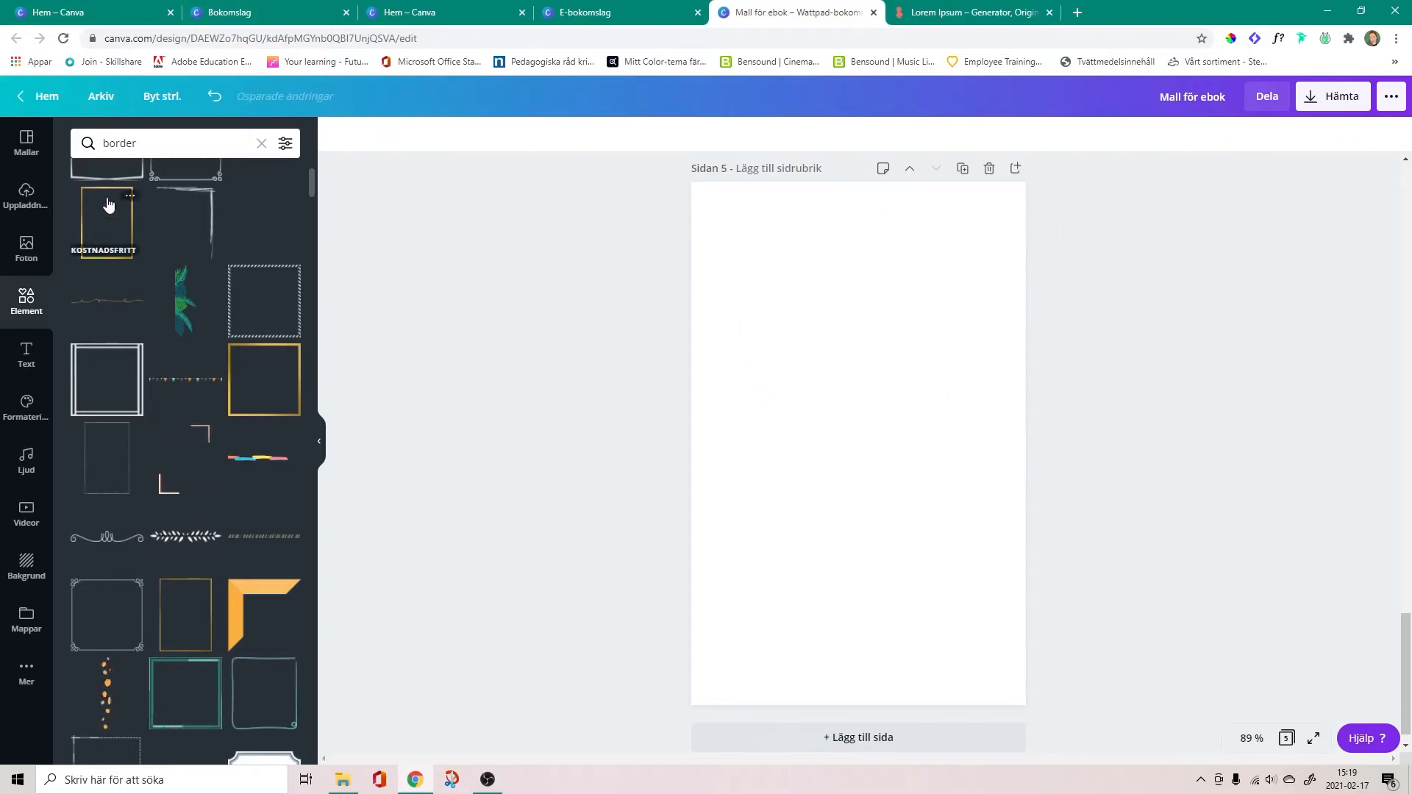
Search the elements for "paper", look through the graphics and review the text pages already designed
{"action": "left_click", "coordinate": [261, 144]}
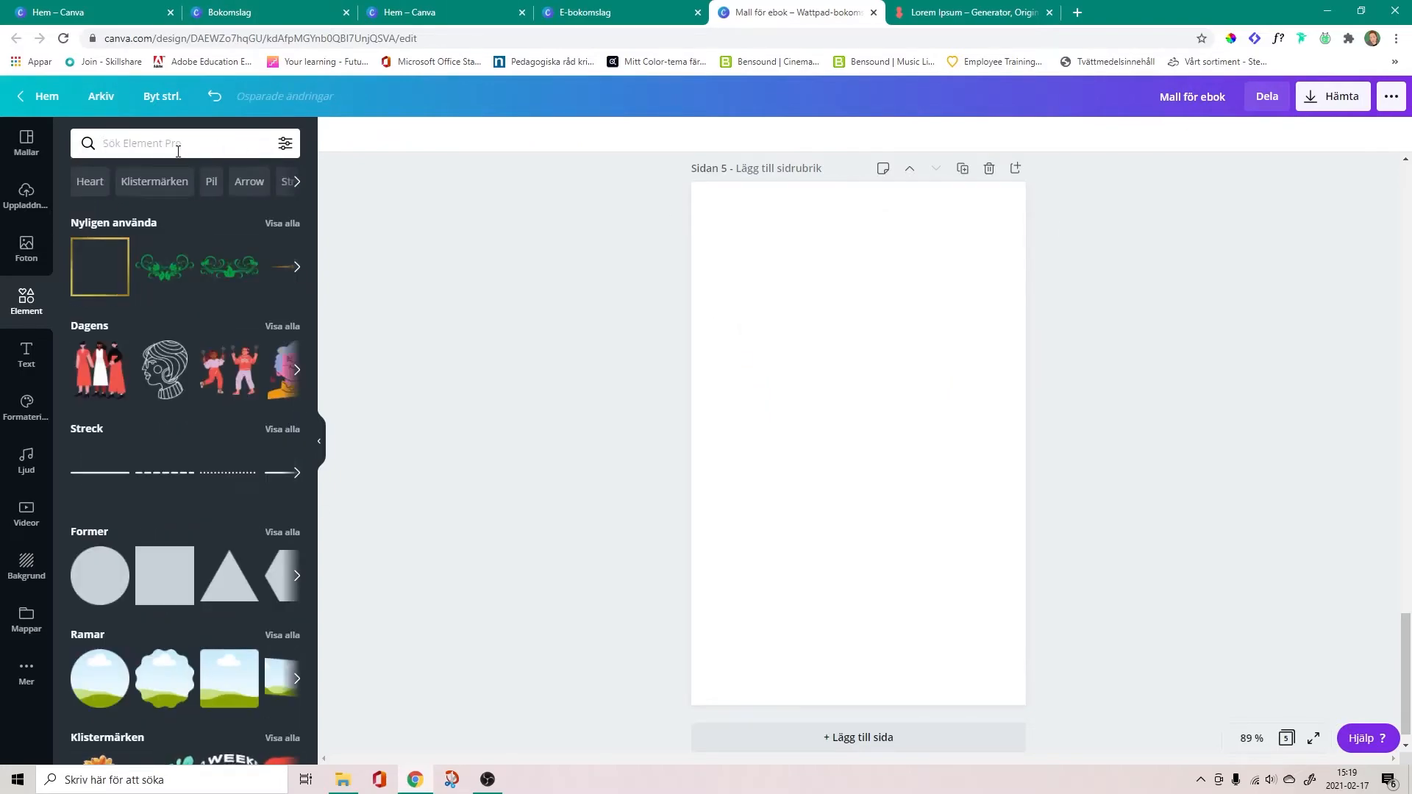
{"action": "type", "text": "paper"}
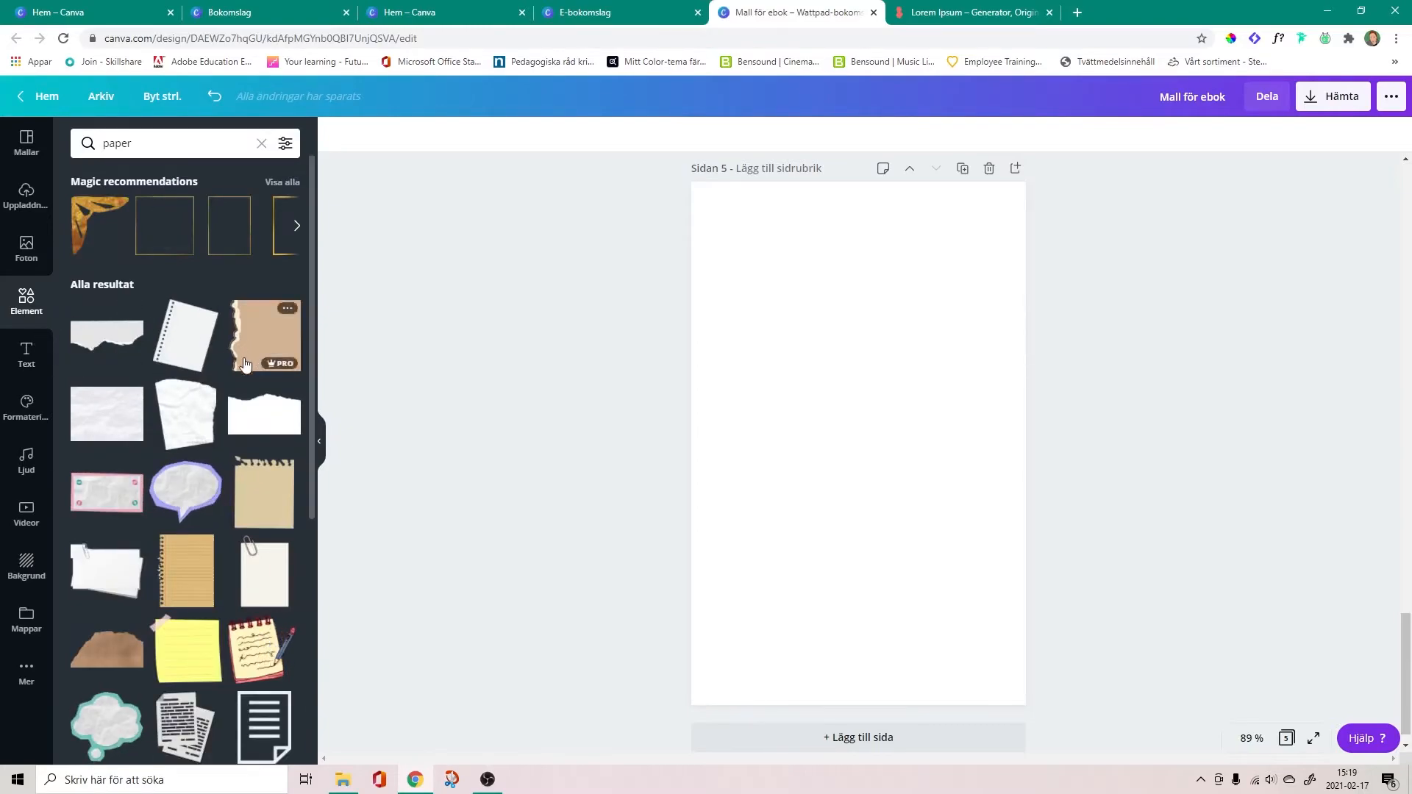
{"action": "scroll", "coordinate": [184, 486], "scroll_direction": "down", "scroll_amount": 6}
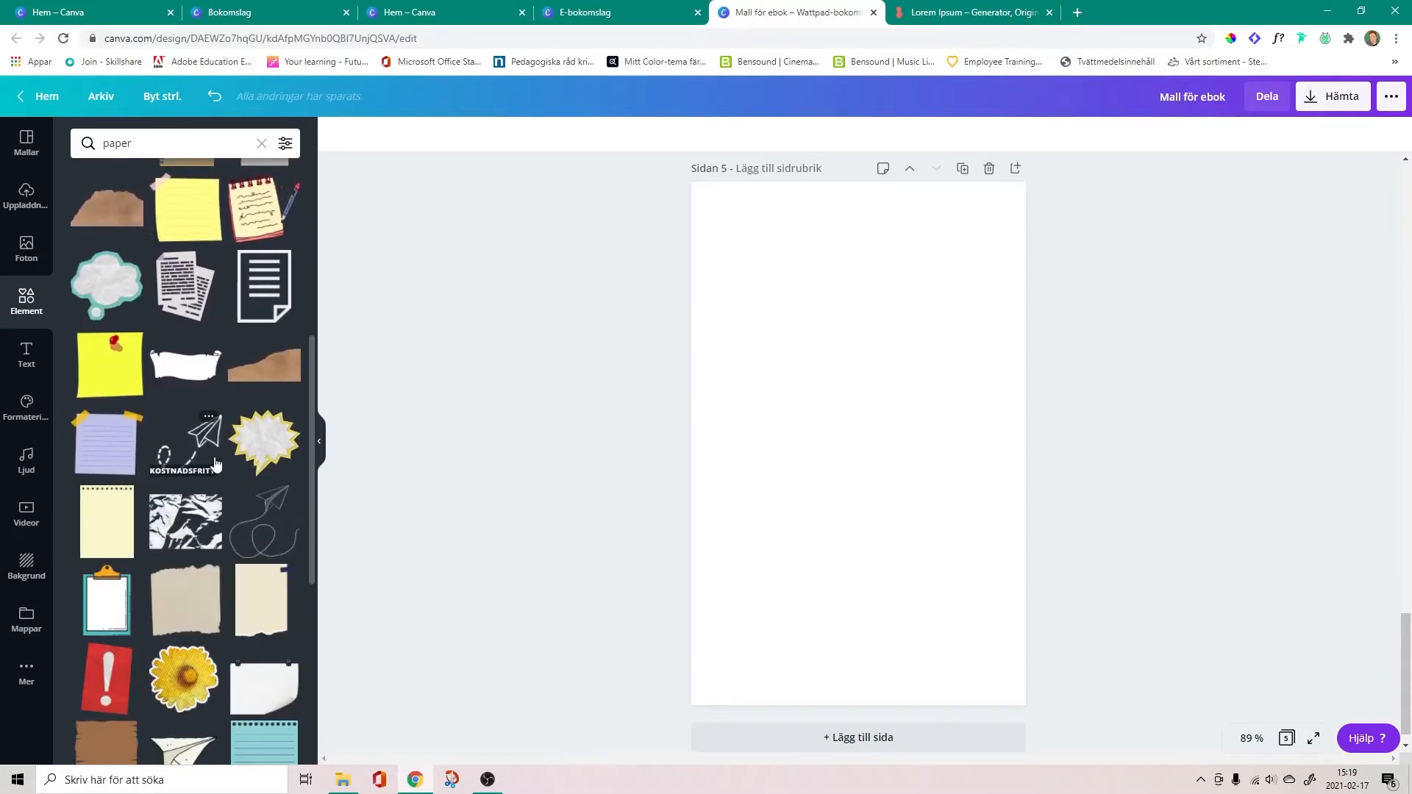
{"action": "scroll", "coordinate": [216, 472], "scroll_direction": "down", "scroll_amount": 4}
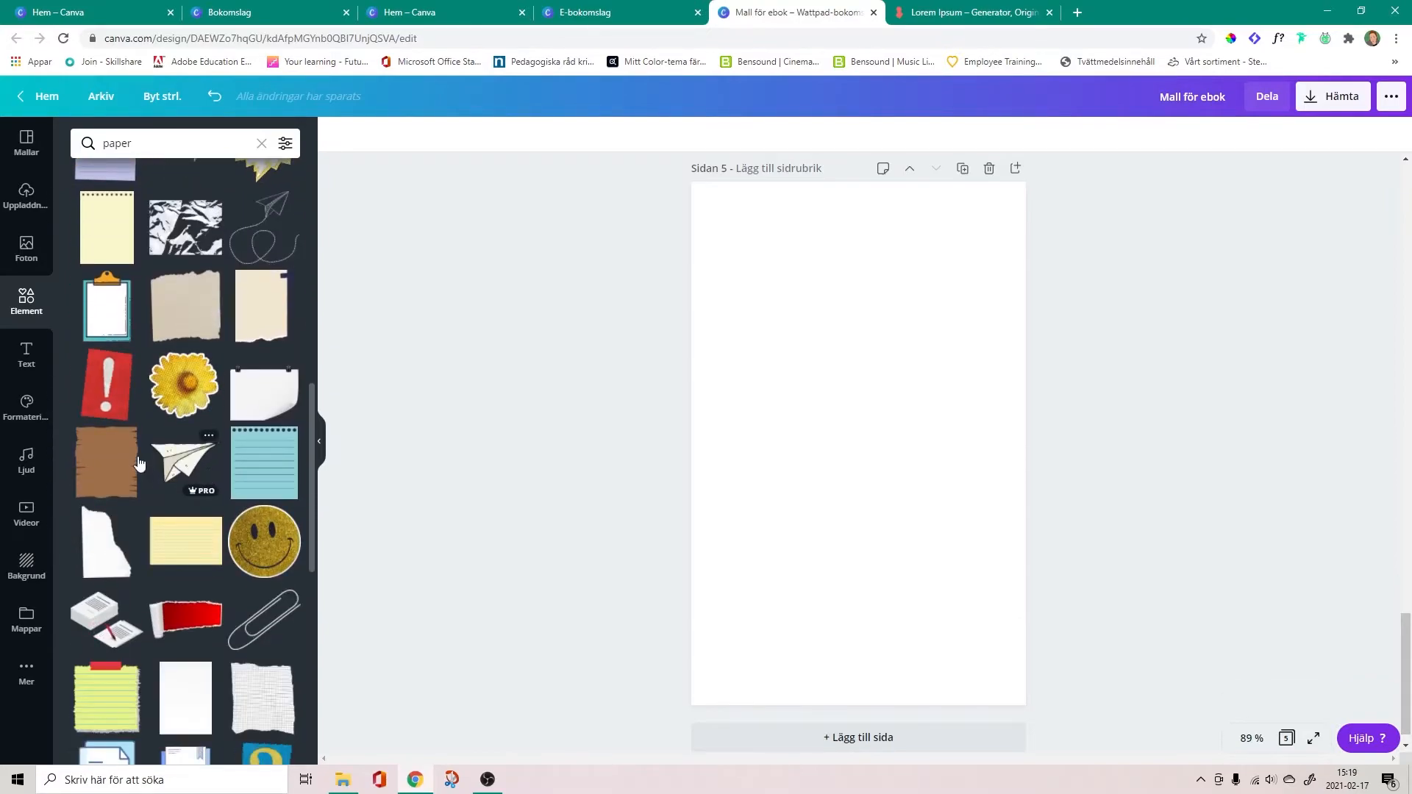
{"action": "scroll", "coordinate": [215, 362], "scroll_direction": "down", "scroll_amount": 4}
{"action": "scroll", "coordinate": [214, 361], "scroll_direction": "down", "scroll_amount": 6}
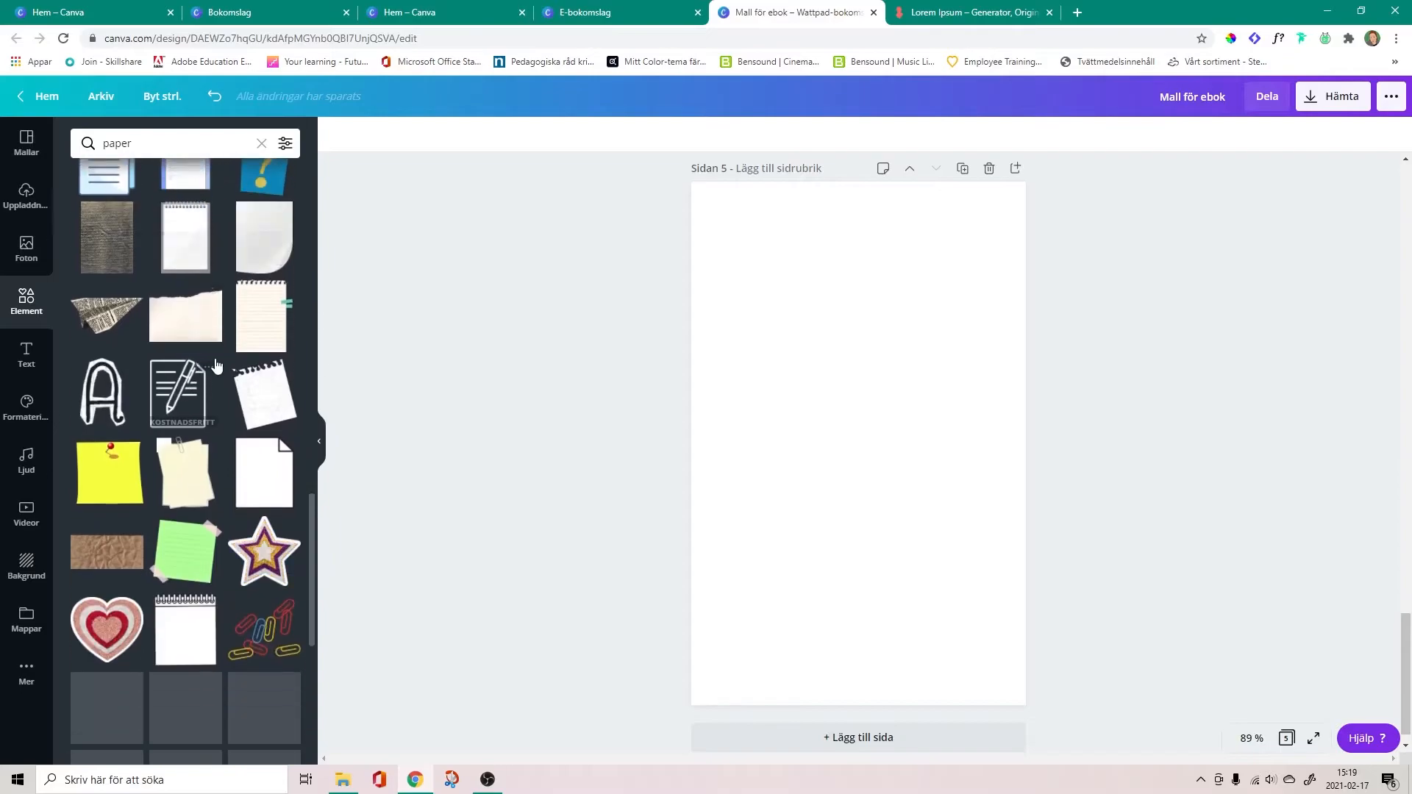
{"action": "scroll", "coordinate": [215, 364], "scroll_direction": "down", "scroll_amount": 3}
{"action": "scroll", "coordinate": [216, 366], "scroll_direction": "down", "scroll_amount": 2}
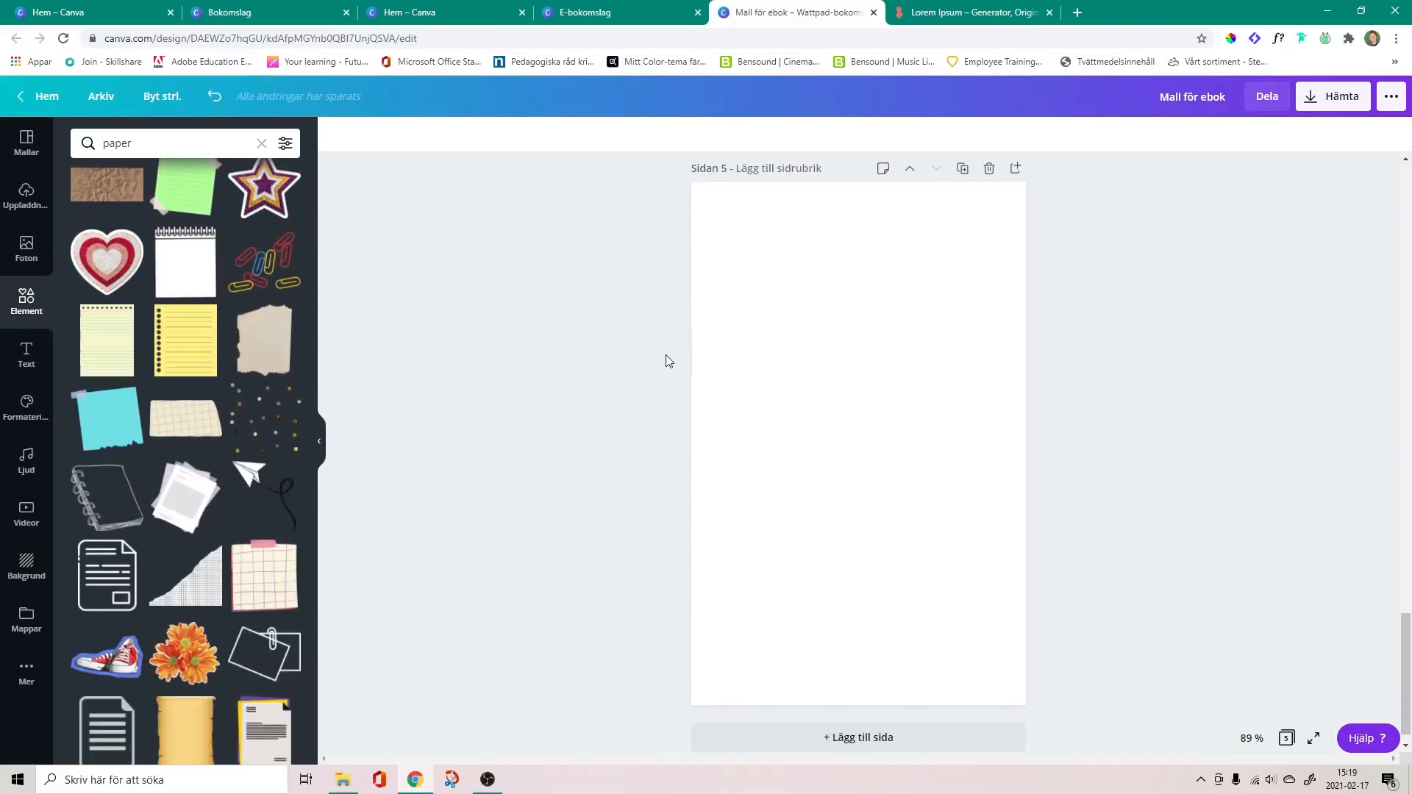
{"action": "scroll", "coordinate": [882, 422], "scroll_direction": "up", "scroll_amount": 9}
{"action": "scroll", "coordinate": [884, 417], "scroll_direction": "up", "scroll_amount": 15}
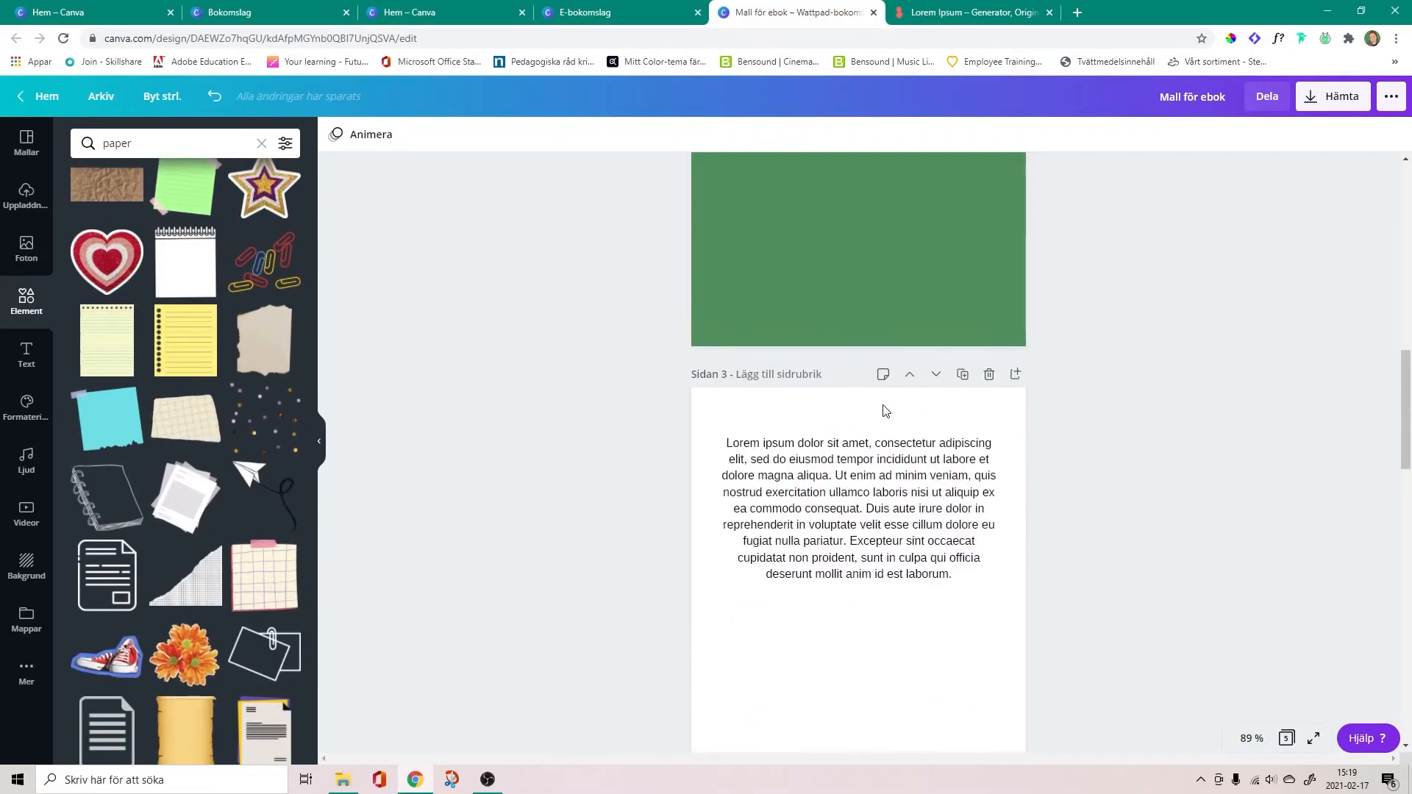
{"action": "scroll", "coordinate": [881, 403], "scroll_direction": "down", "scroll_amount": 15}
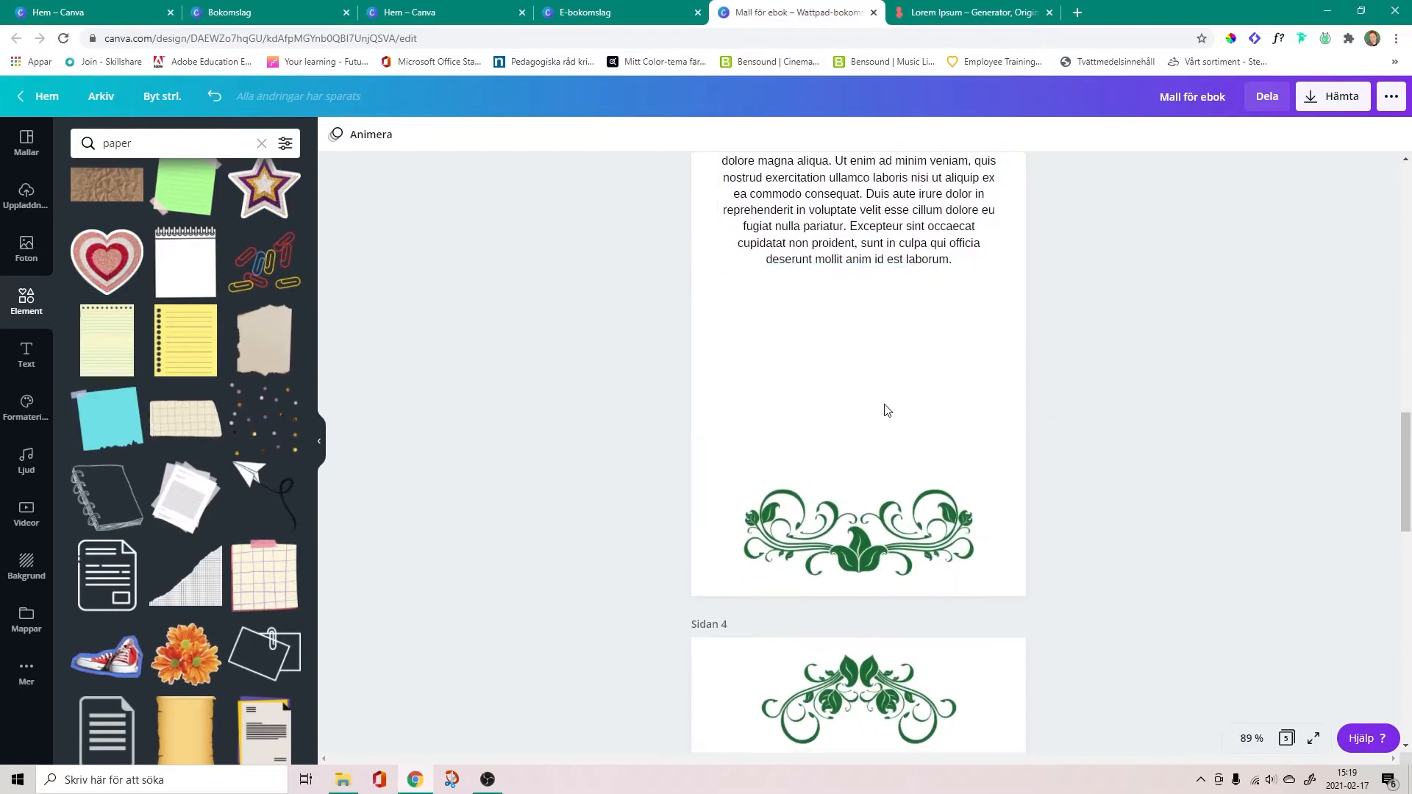
{"action": "scroll", "coordinate": [886, 408], "scroll_direction": "down", "scroll_amount": 2}
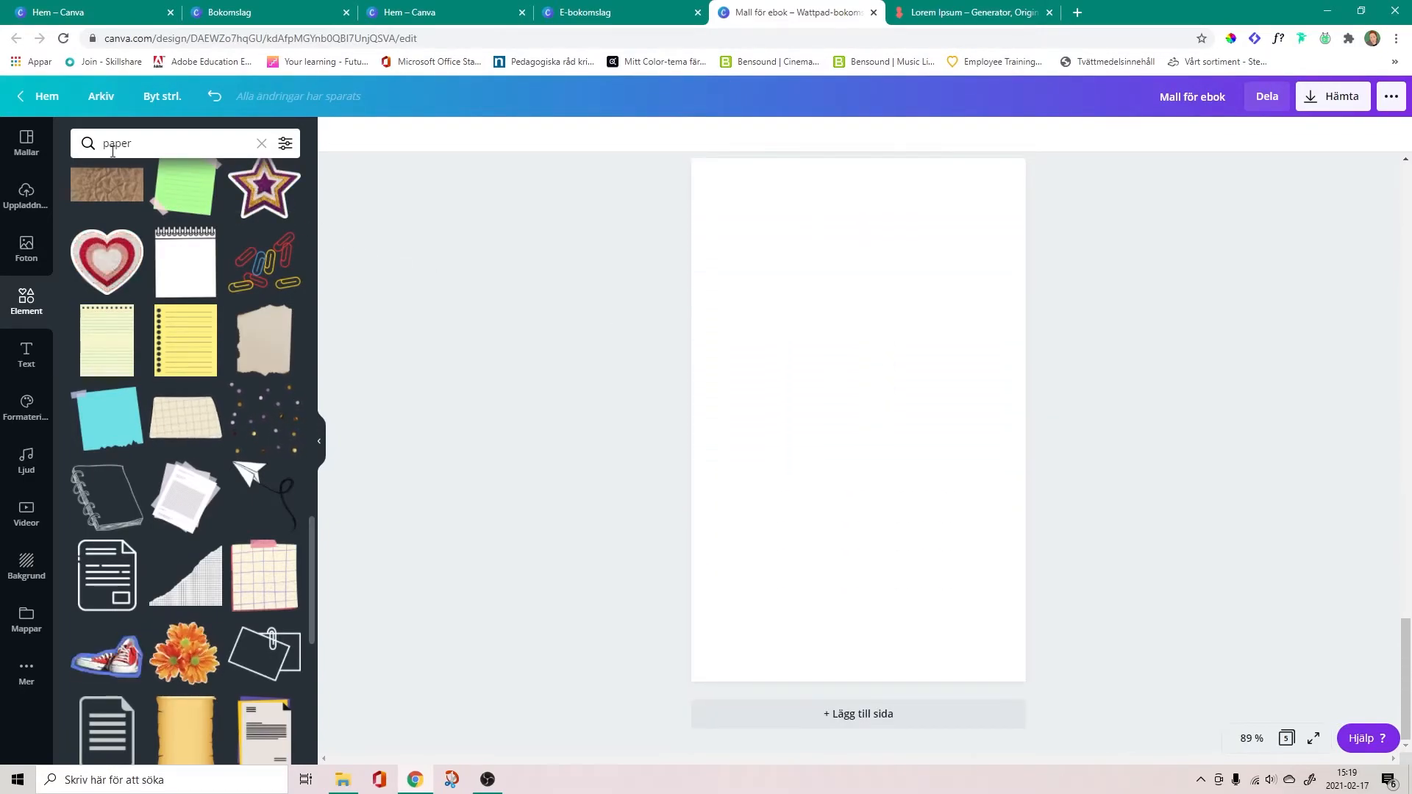
Search the elements for "scrol" and insert the free beige parchment scroll with vertical rollers on page 5
{"action": "left_click_drag", "start_coordinate": [169, 143], "coordinate": [67, 147]}
{"action": "type", "text": "scrol"}
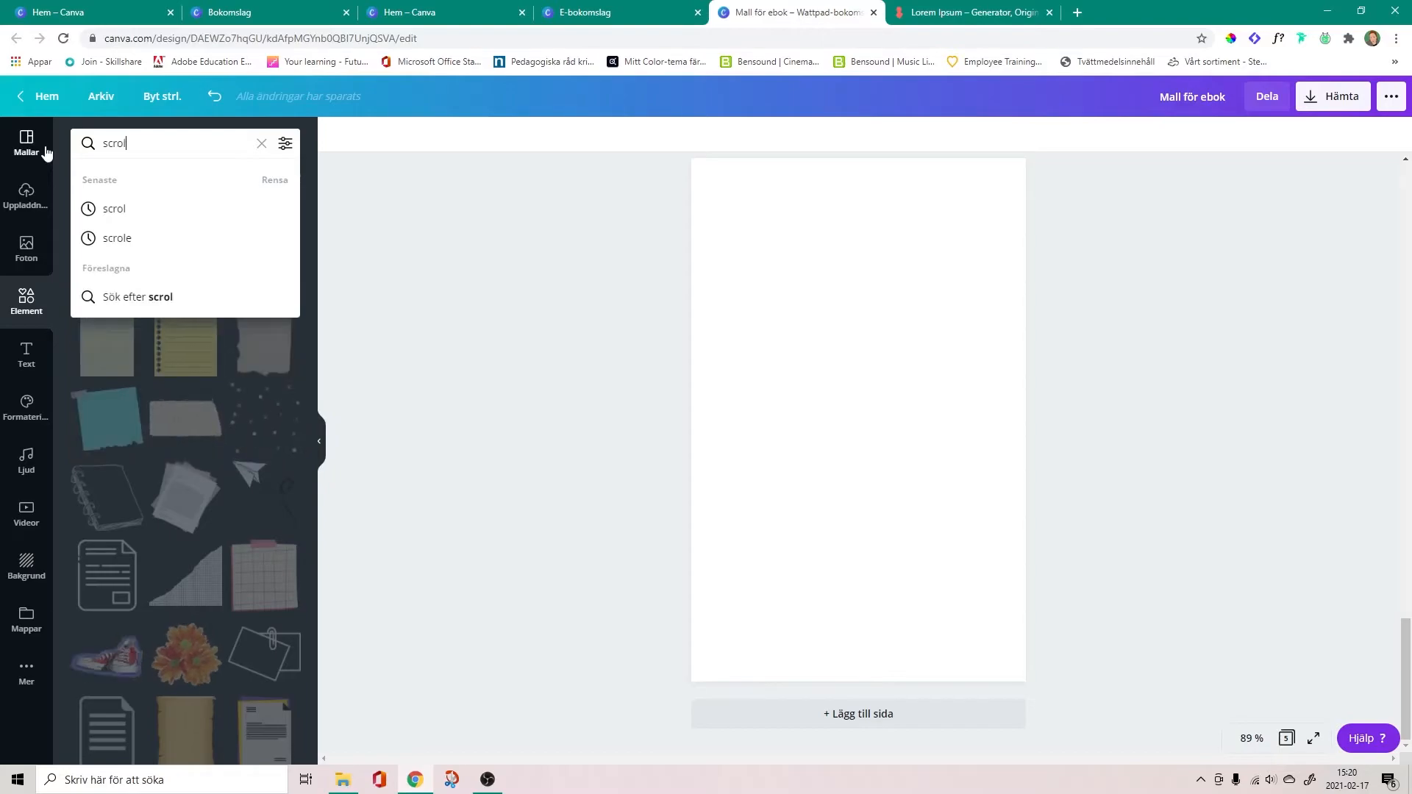
{"action": "key", "text": "Return"}
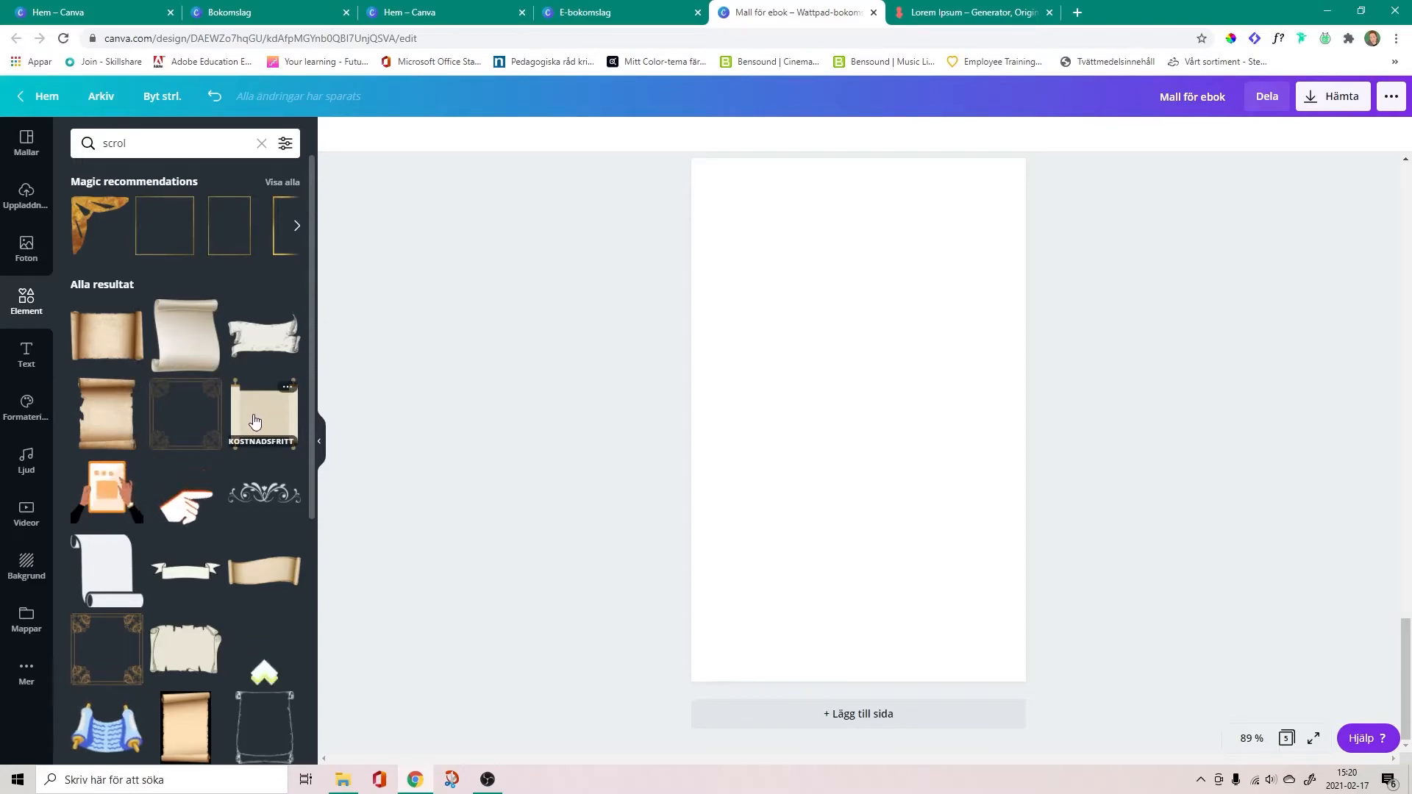
{"action": "left_click", "coordinate": [266, 421]}
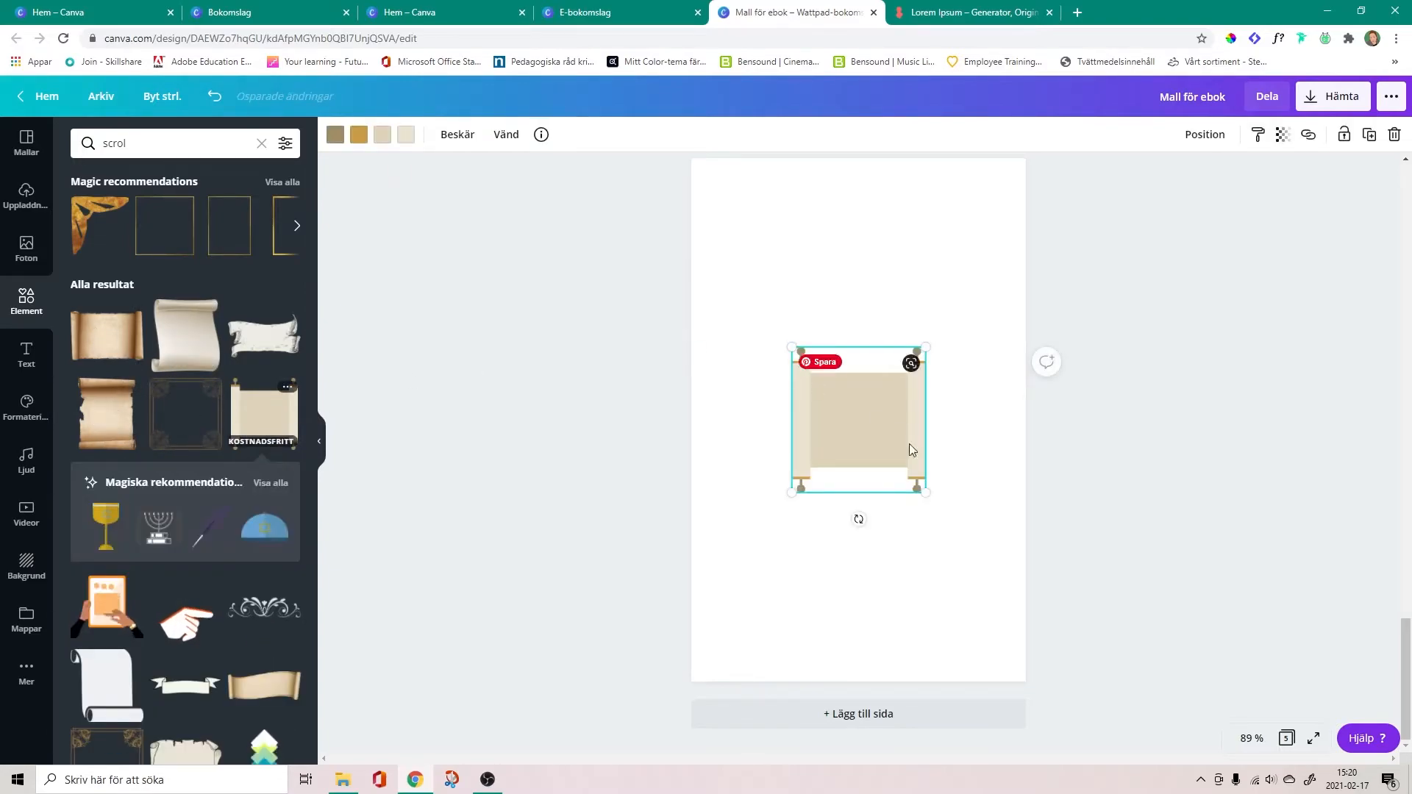
Enlarge the parchment scroll to most of page 5's width and centre it in the upper half of the page
{"action": "left_click_drag", "start_coordinate": [929, 495], "coordinate": [856, 333]}
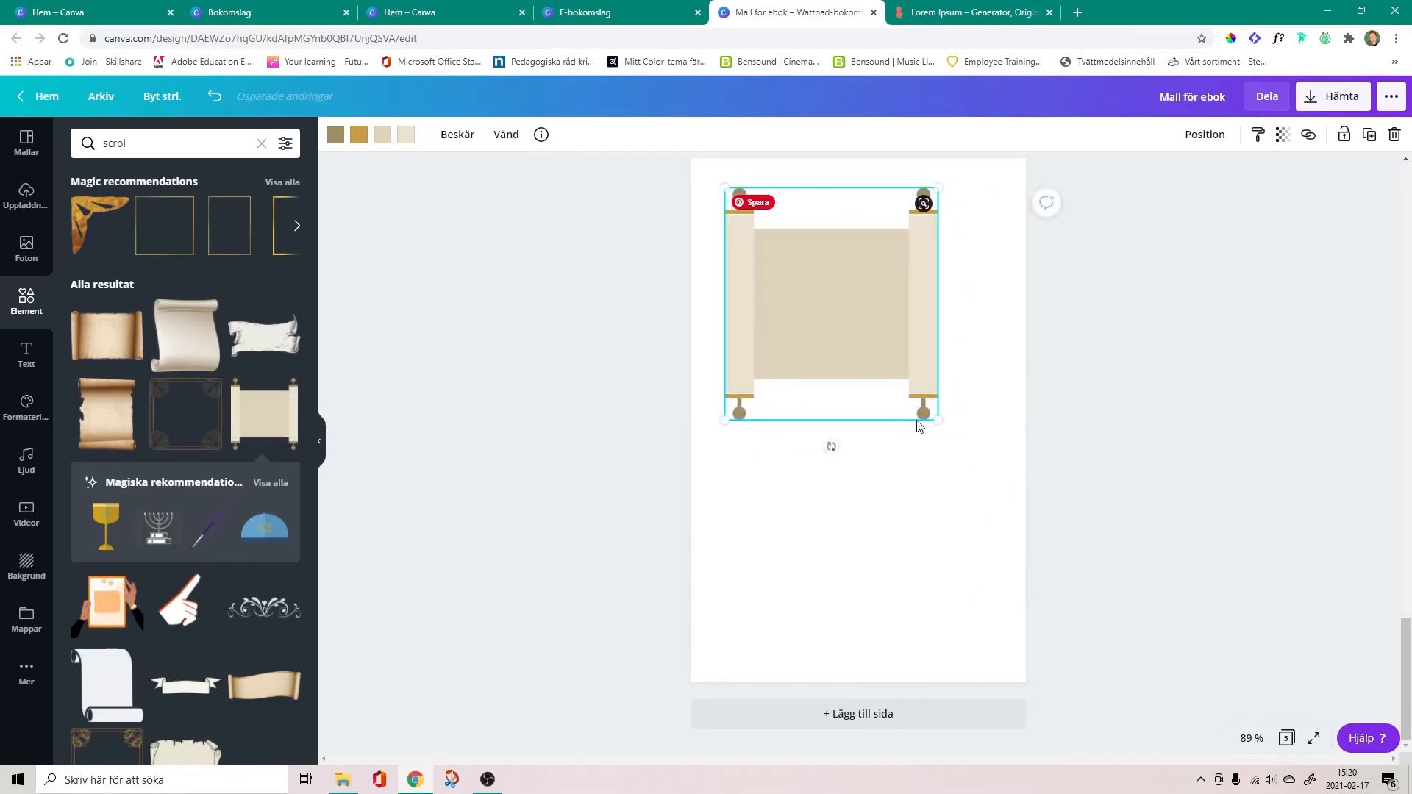
{"action": "left_click_drag", "start_coordinate": [938, 421], "coordinate": [1014, 451]}
{"action": "left_click_drag", "start_coordinate": [865, 412], "coordinate": [864, 405]}
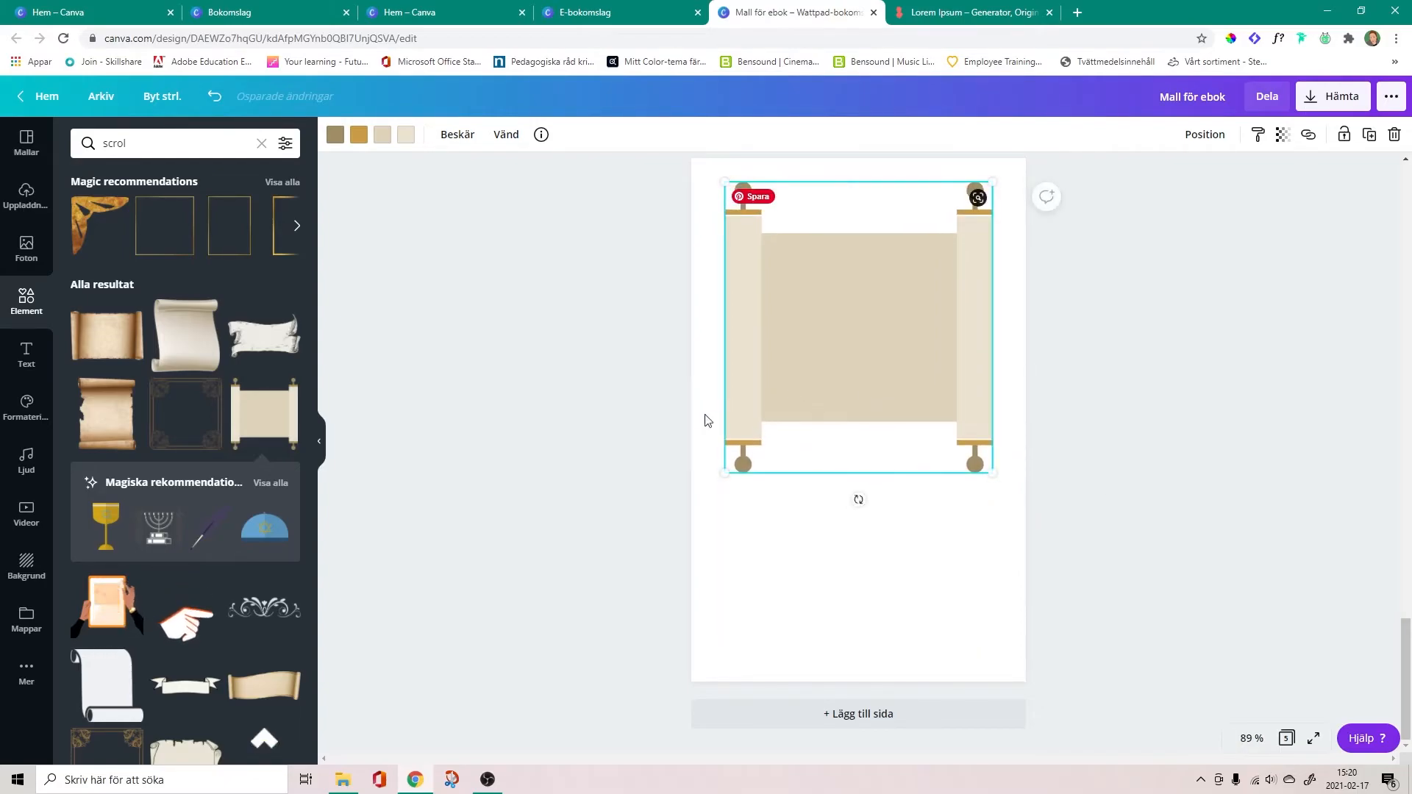
Try three green brand colours as the background of page 5 and restore the white background
{"action": "left_click", "coordinate": [677, 407]}
{"action": "left_click", "coordinate": [335, 134]}
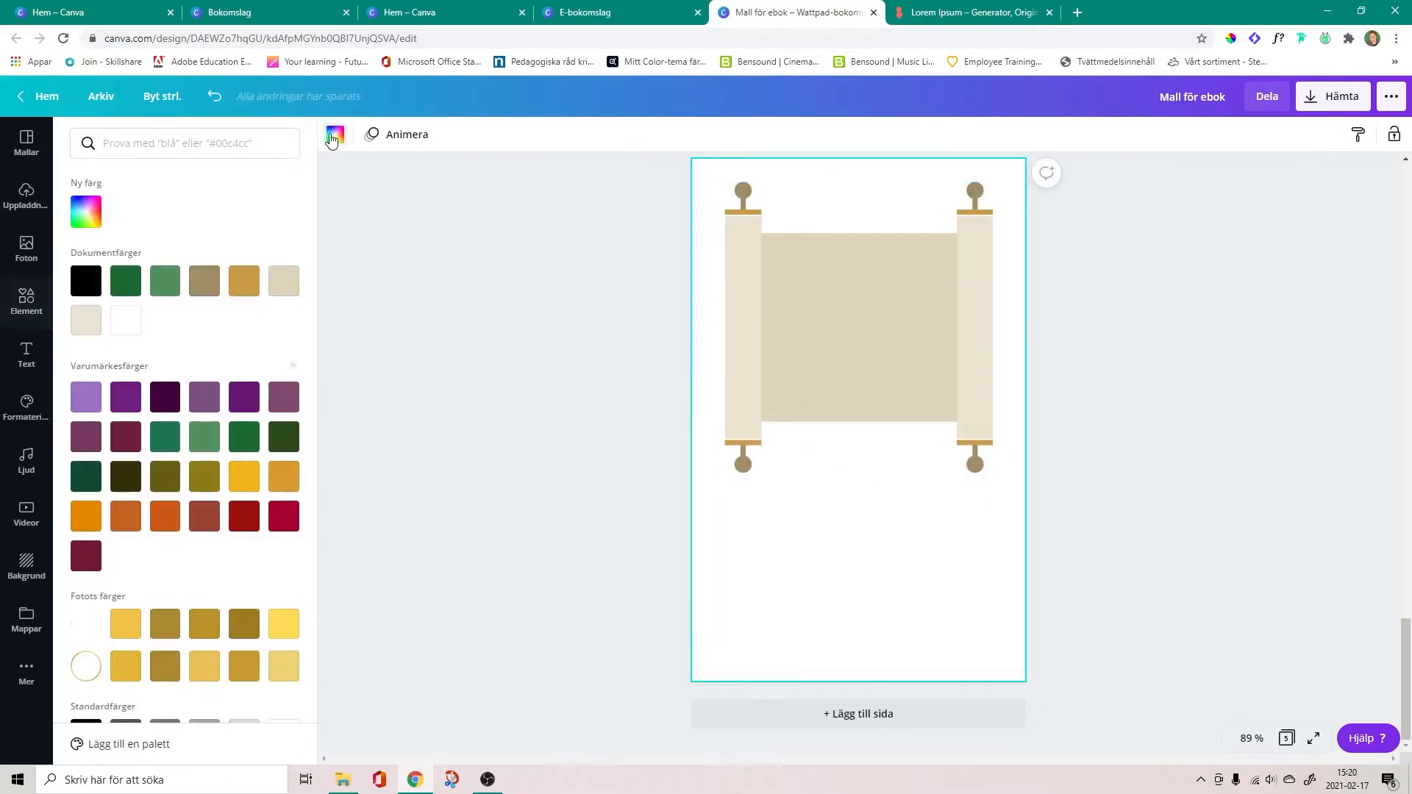
{"action": "left_click", "coordinate": [165, 439]}
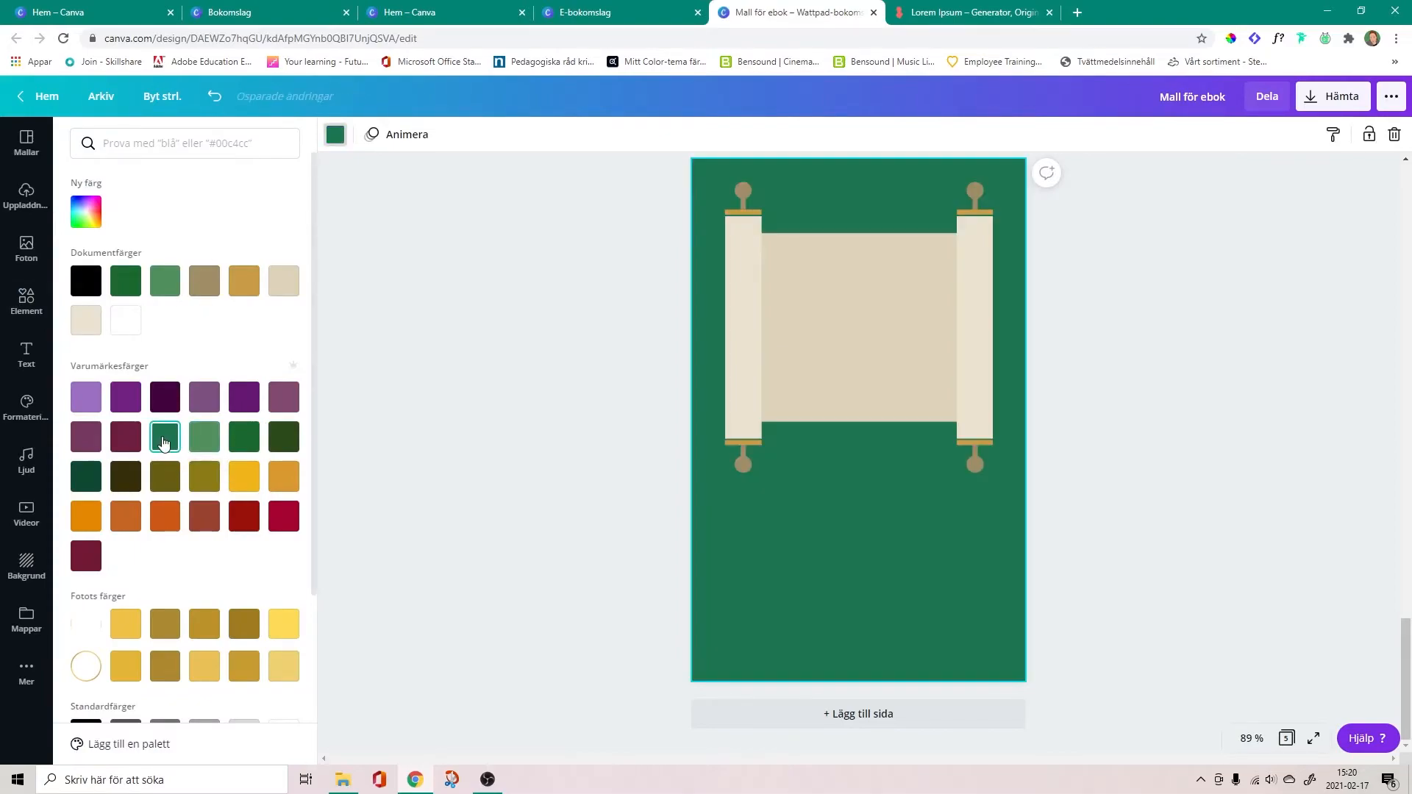
{"action": "left_click", "coordinate": [284, 439]}
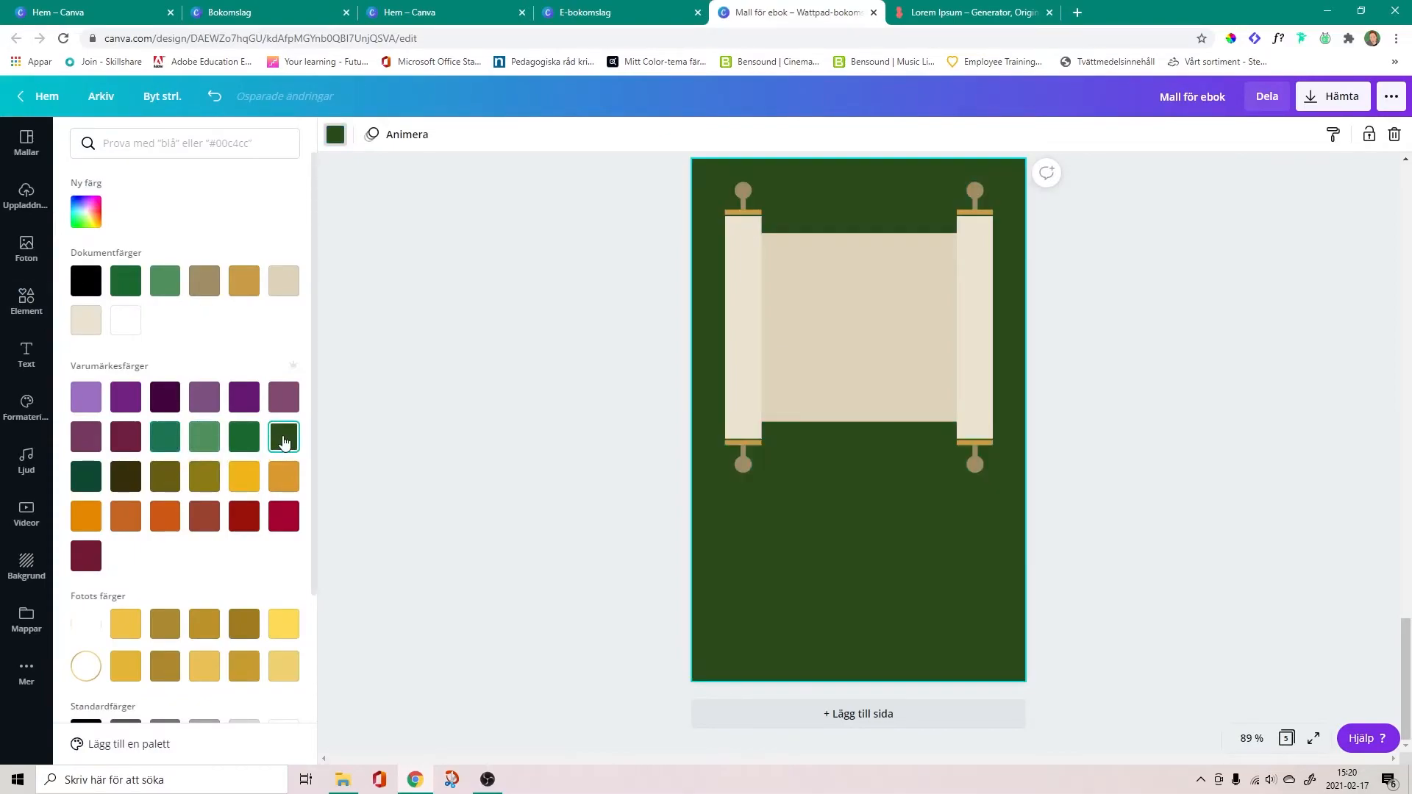
{"action": "left_click", "coordinate": [250, 440]}
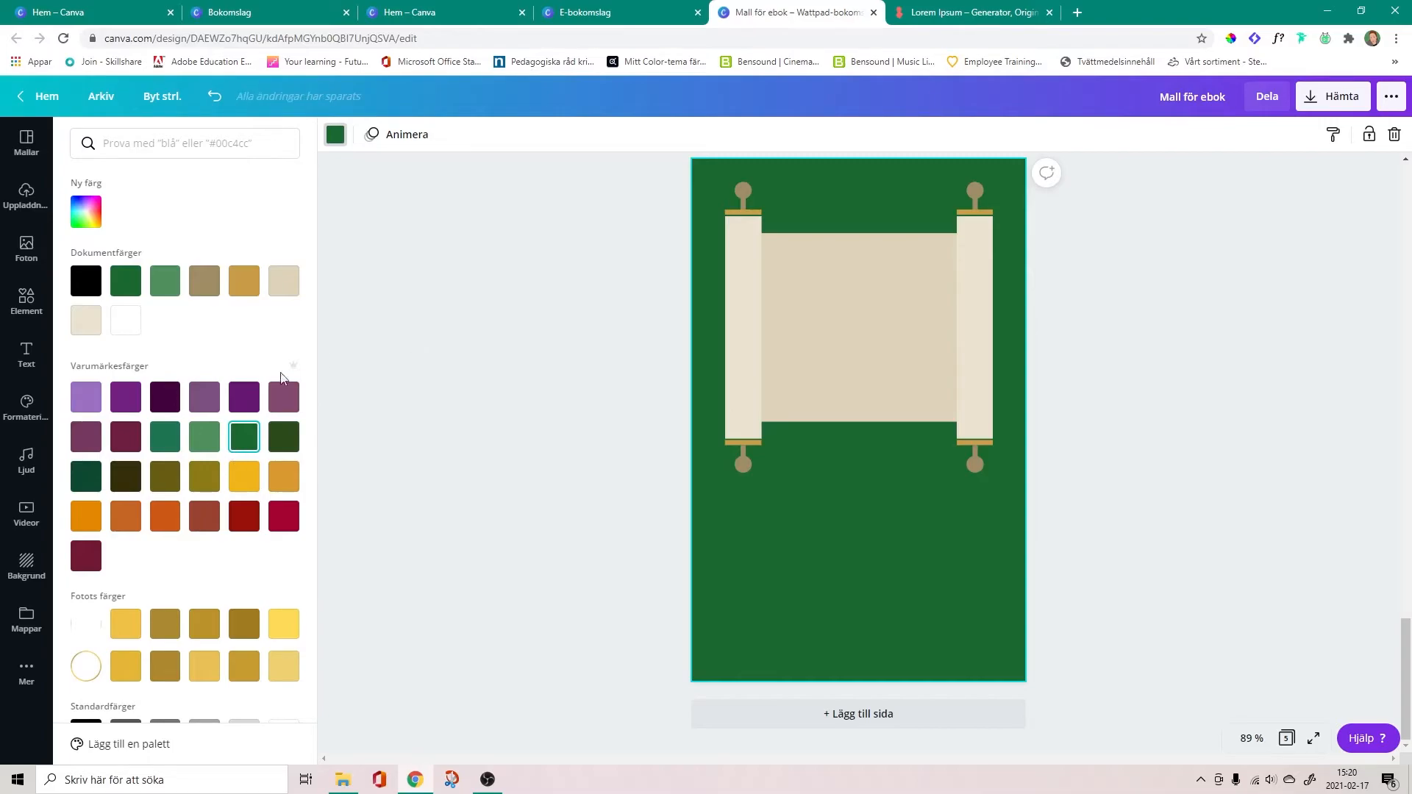
{"action": "left_click", "coordinate": [86, 320]}
Tilt the parchment scroll on page 5 slightly counterclockwise
{"action": "left_click", "coordinate": [903, 286]}
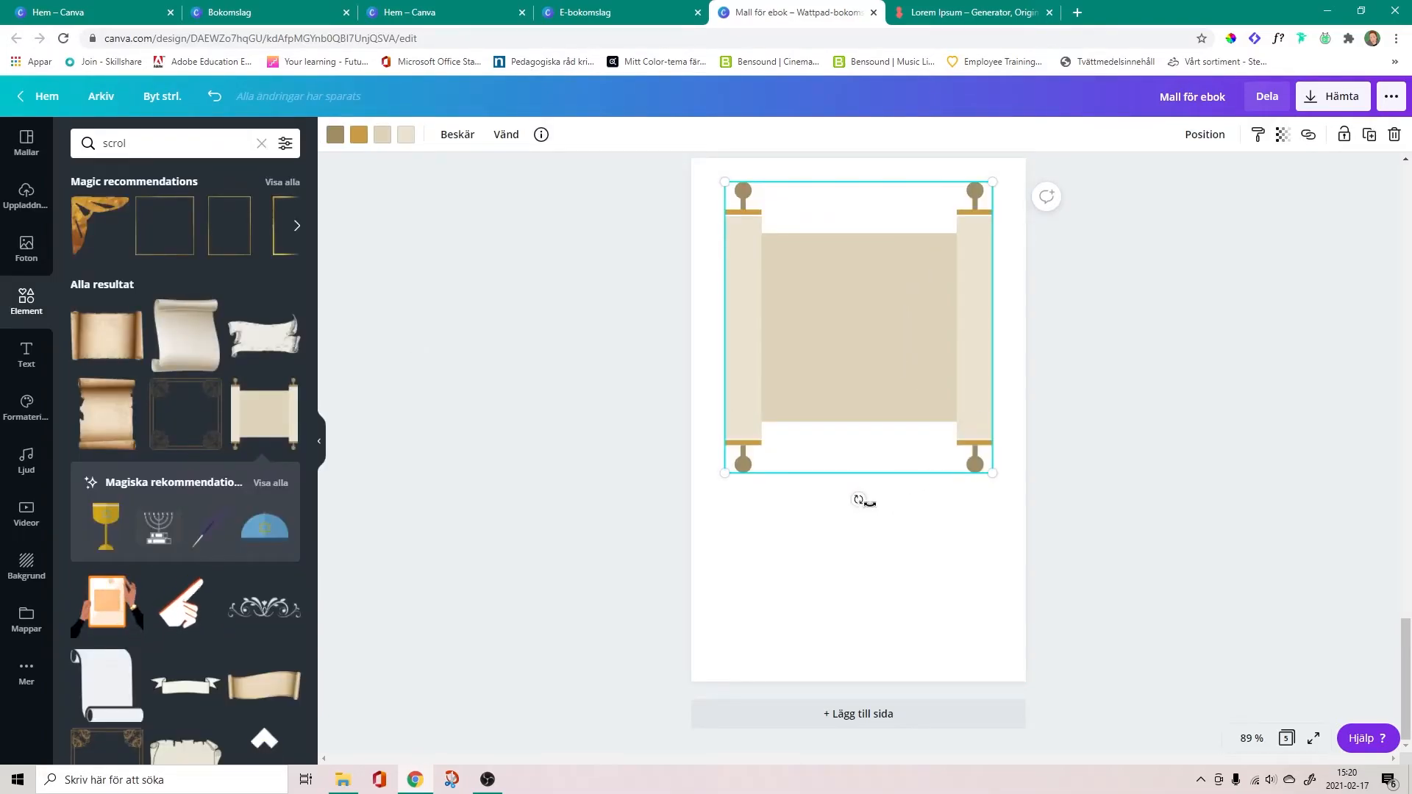
{"action": "left_click_drag", "start_coordinate": [859, 500], "coordinate": [879, 501]}
{"action": "left_click", "coordinate": [1096, 445]}
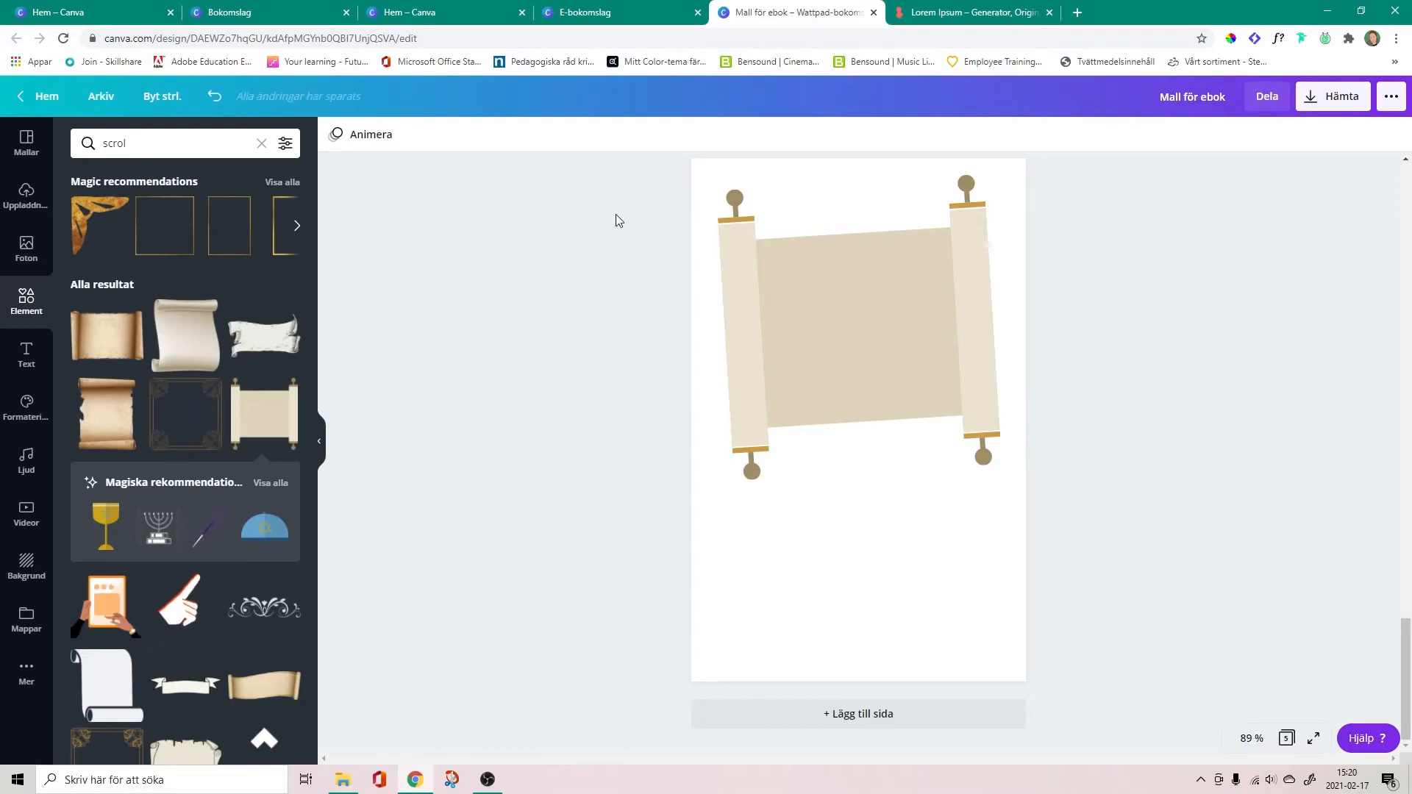
Replace the beige parchment scroll on page 5 with the peach PRO scroll with gold-ended horizontal rollers from the "scrol" results
{"action": "scroll", "coordinate": [252, 472], "scroll_direction": "down", "scroll_amount": 3}
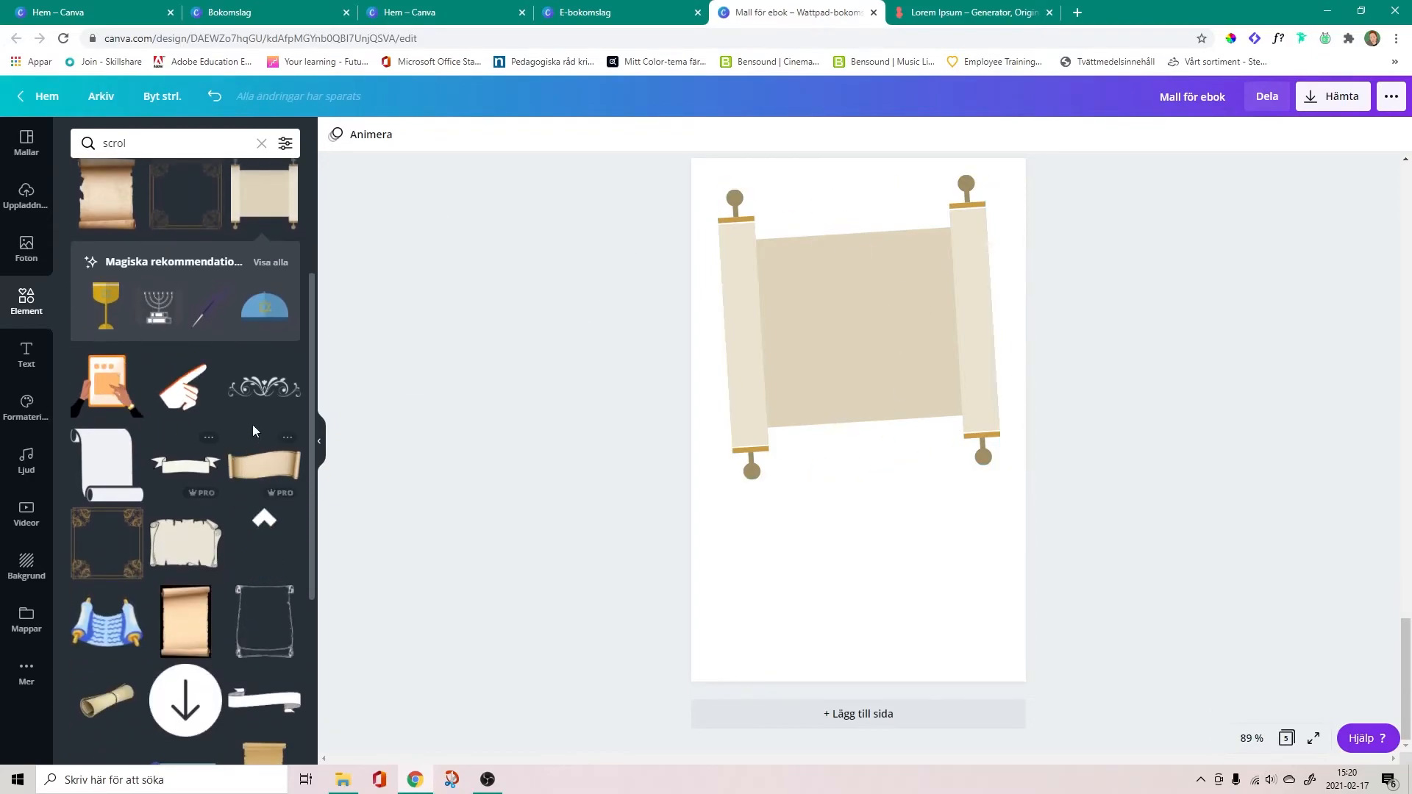
{"action": "scroll", "coordinate": [252, 456], "scroll_direction": "down", "scroll_amount": 4}
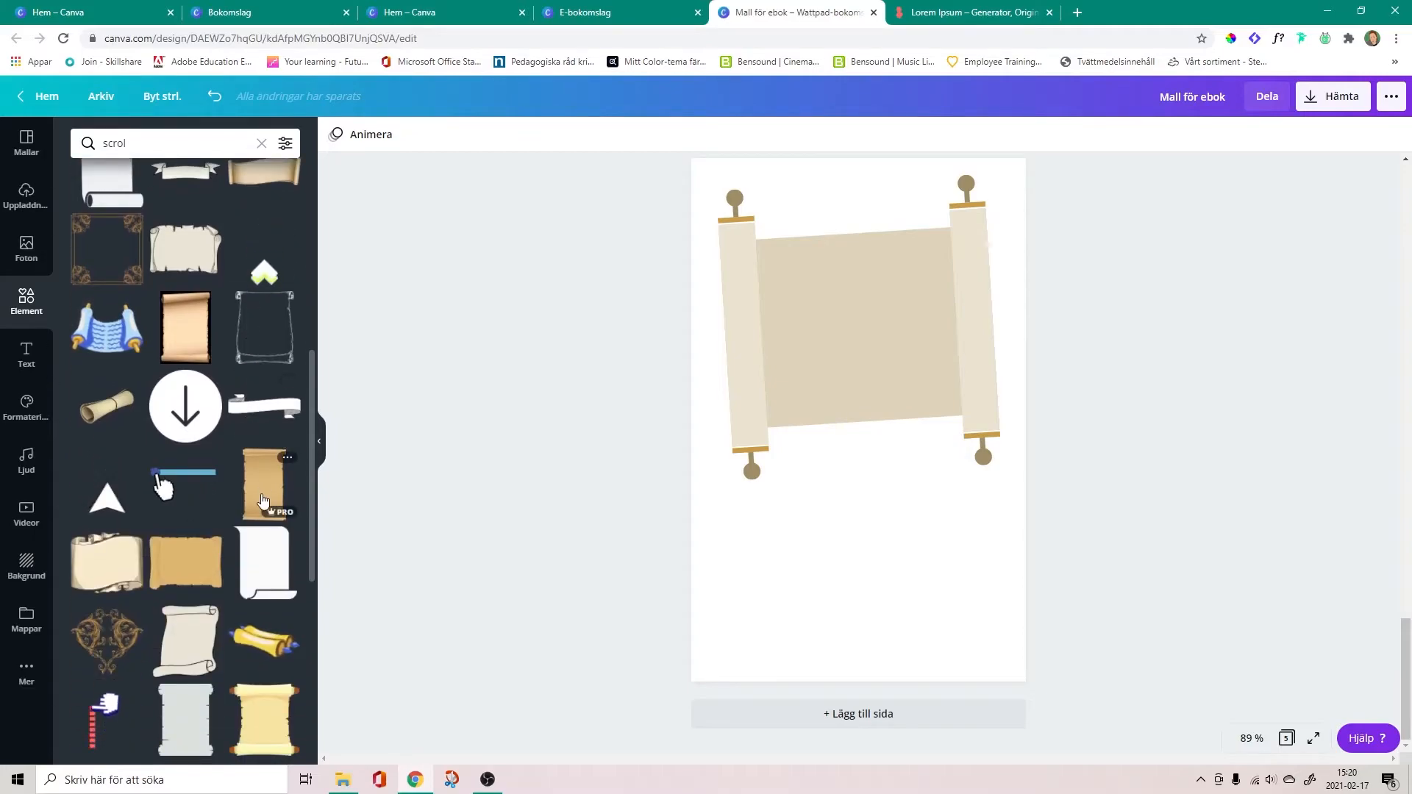
{"action": "scroll", "coordinate": [116, 498], "scroll_direction": "down", "scroll_amount": 4}
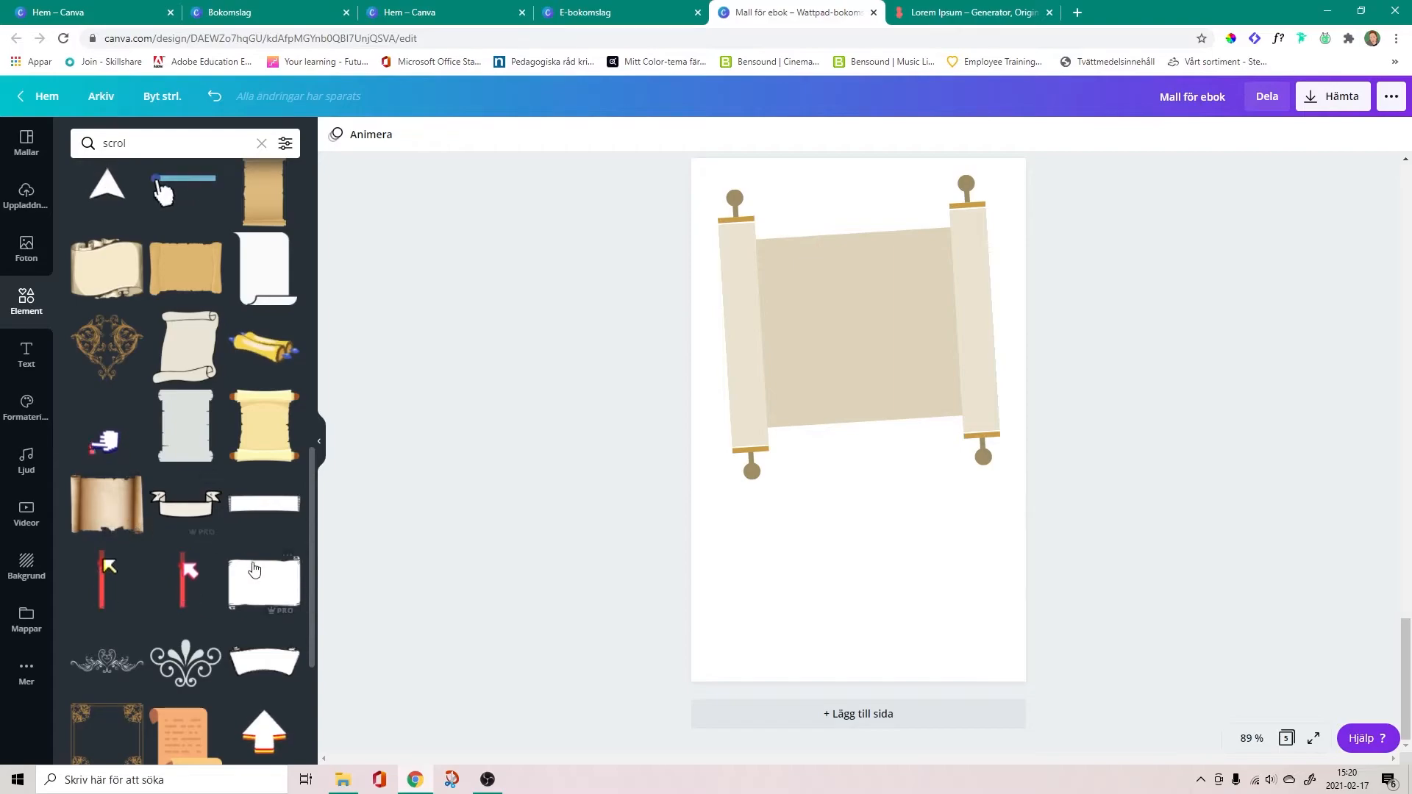
{"action": "scroll", "coordinate": [227, 470], "scroll_direction": "down", "scroll_amount": 4}
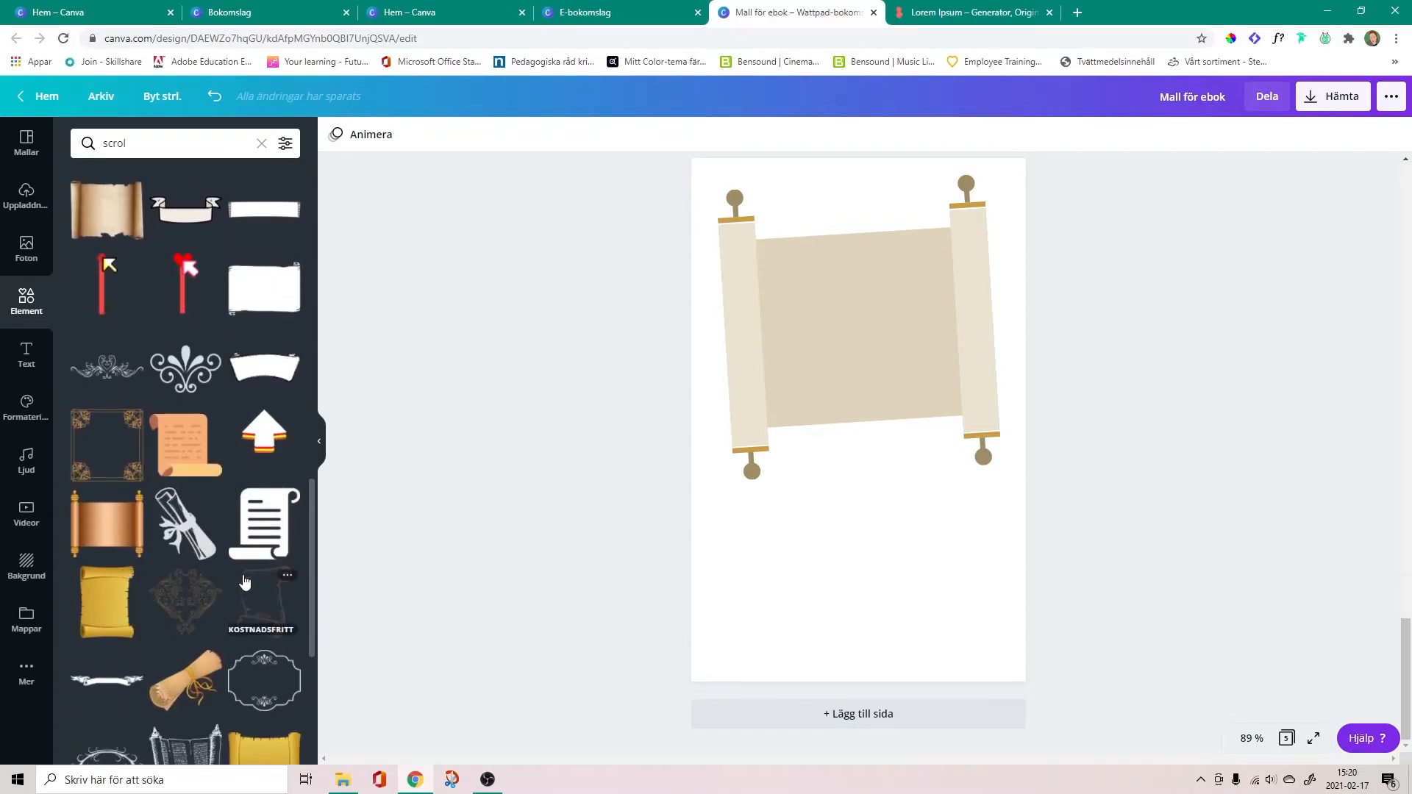
{"action": "scroll", "coordinate": [274, 479], "scroll_direction": "down", "scroll_amount": 4}
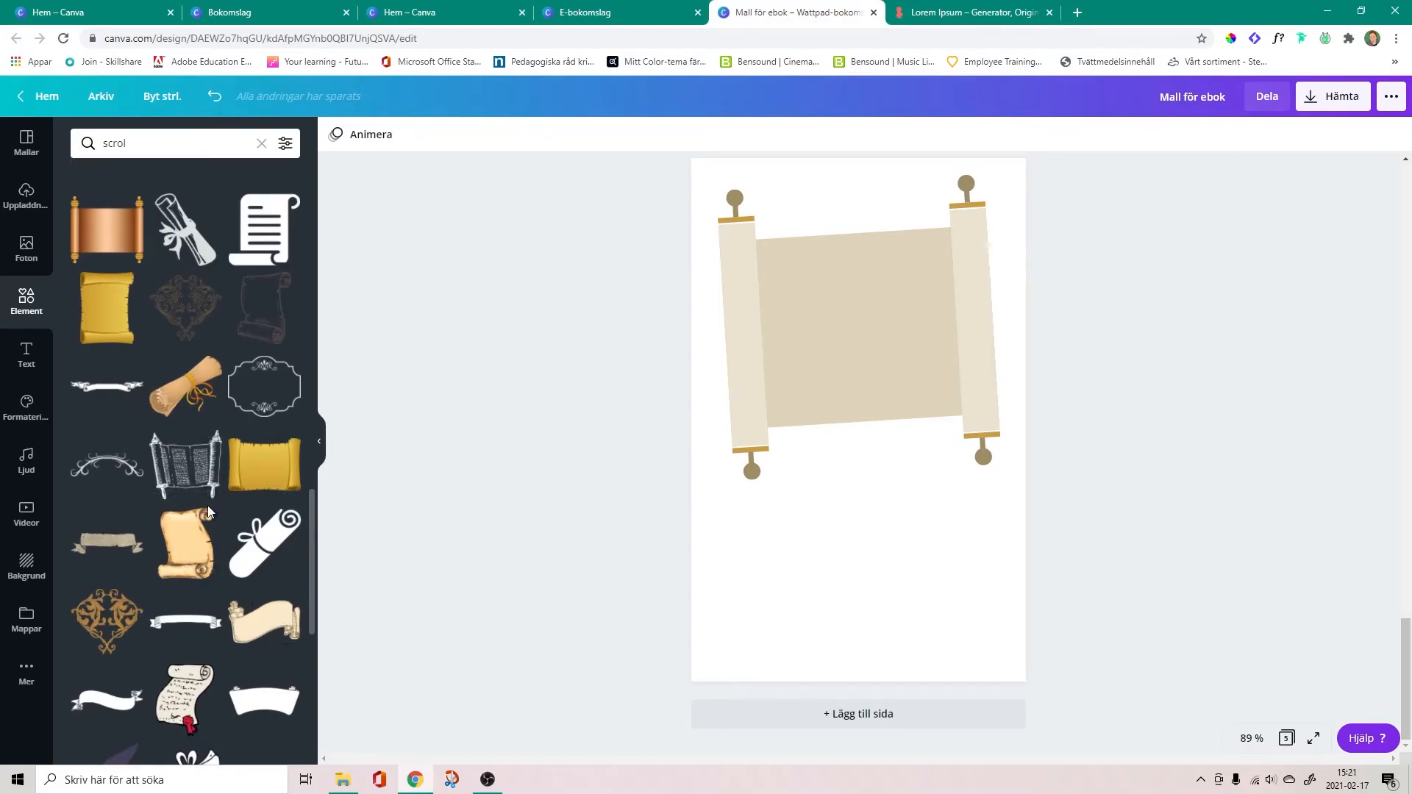
{"action": "scroll", "coordinate": [207, 507], "scroll_direction": "down", "scroll_amount": 4}
{"action": "scroll", "coordinate": [209, 511], "scroll_direction": "down", "scroll_amount": 6}
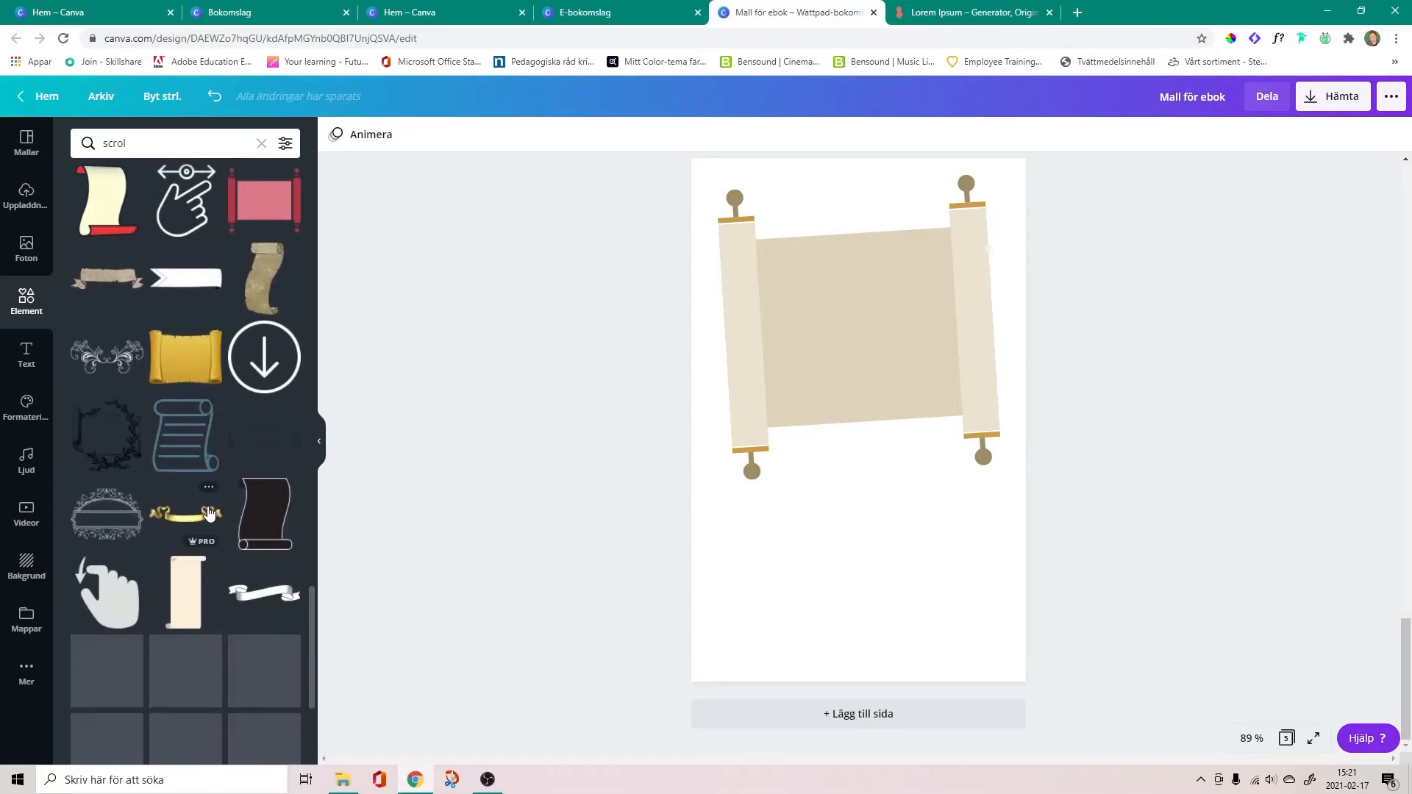
{"action": "scroll", "coordinate": [212, 546], "scroll_direction": "down", "scroll_amount": 3}
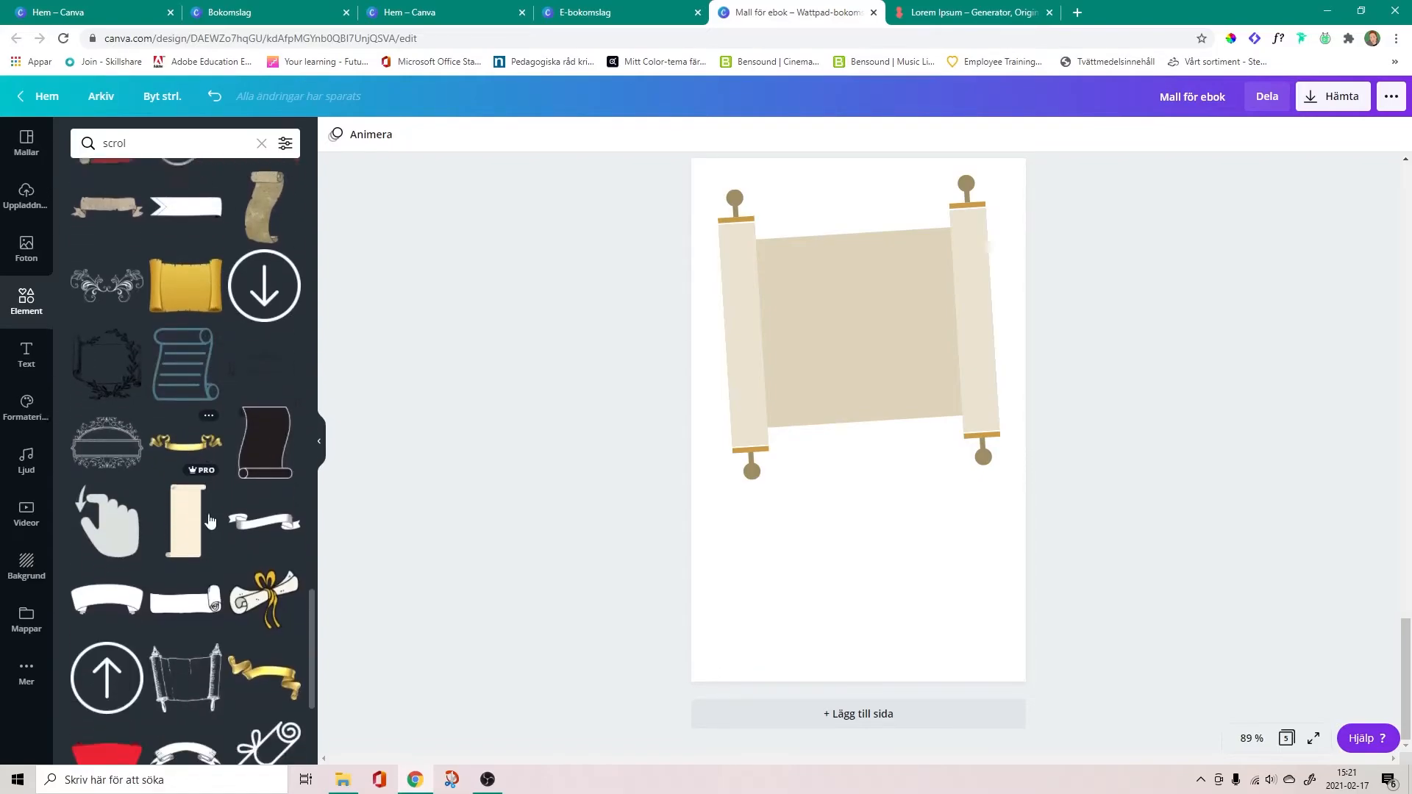
{"action": "scroll", "coordinate": [247, 515], "scroll_direction": "down", "scroll_amount": 4}
{"action": "scroll", "coordinate": [244, 509], "scroll_direction": "down", "scroll_amount": 2}
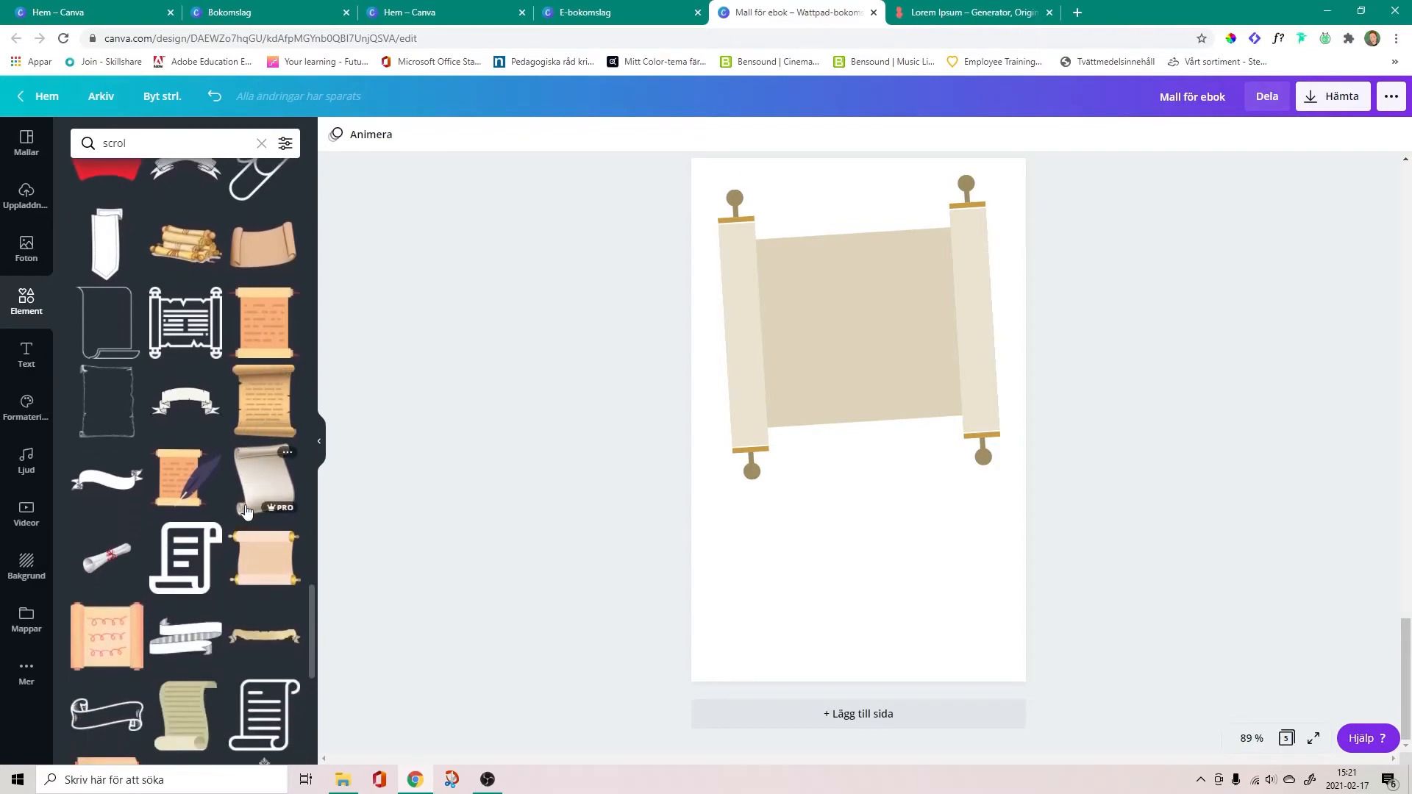
{"action": "left_click_drag", "start_coordinate": [263, 570], "coordinate": [857, 495]}
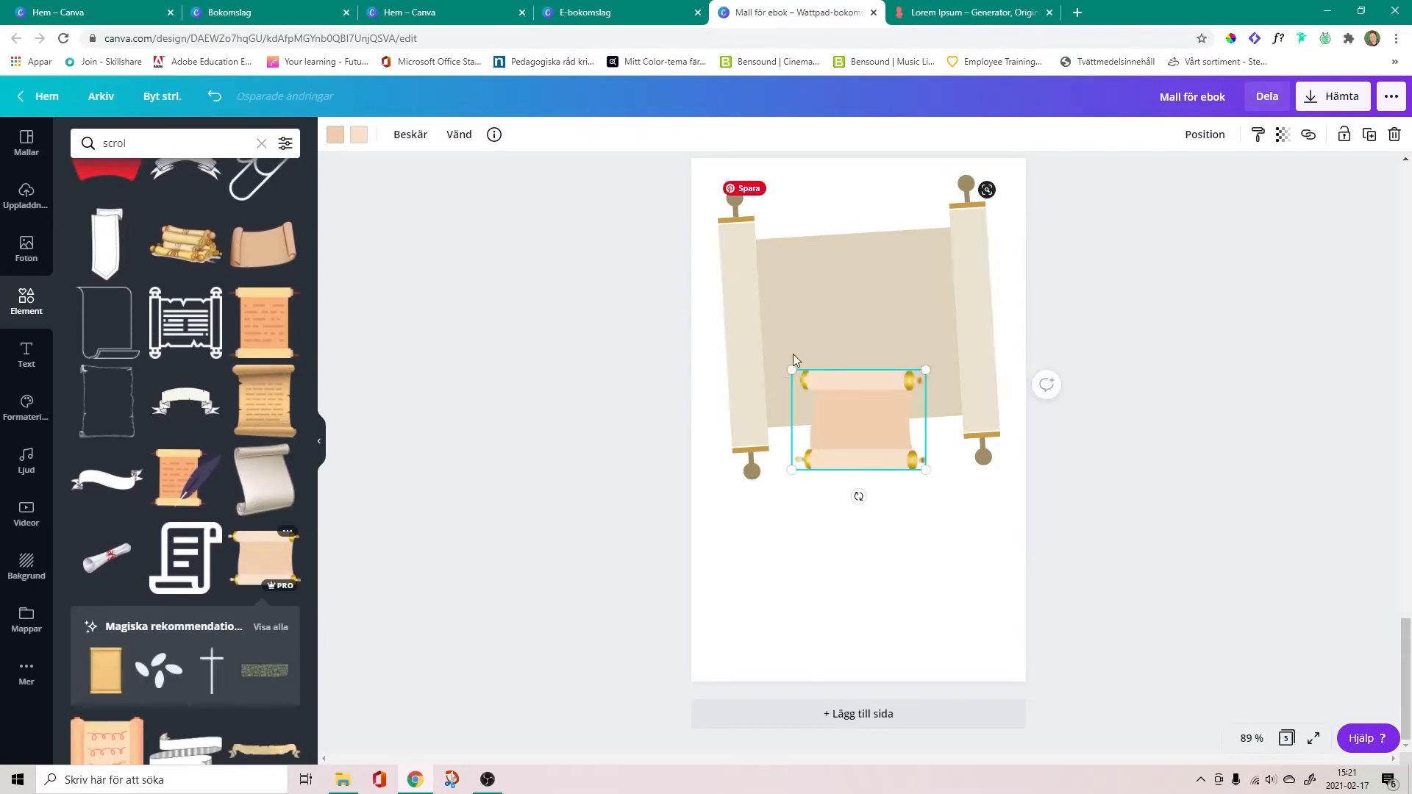
{"action": "left_click", "coordinate": [876, 290]}
{"action": "key", "text": "Delete"}
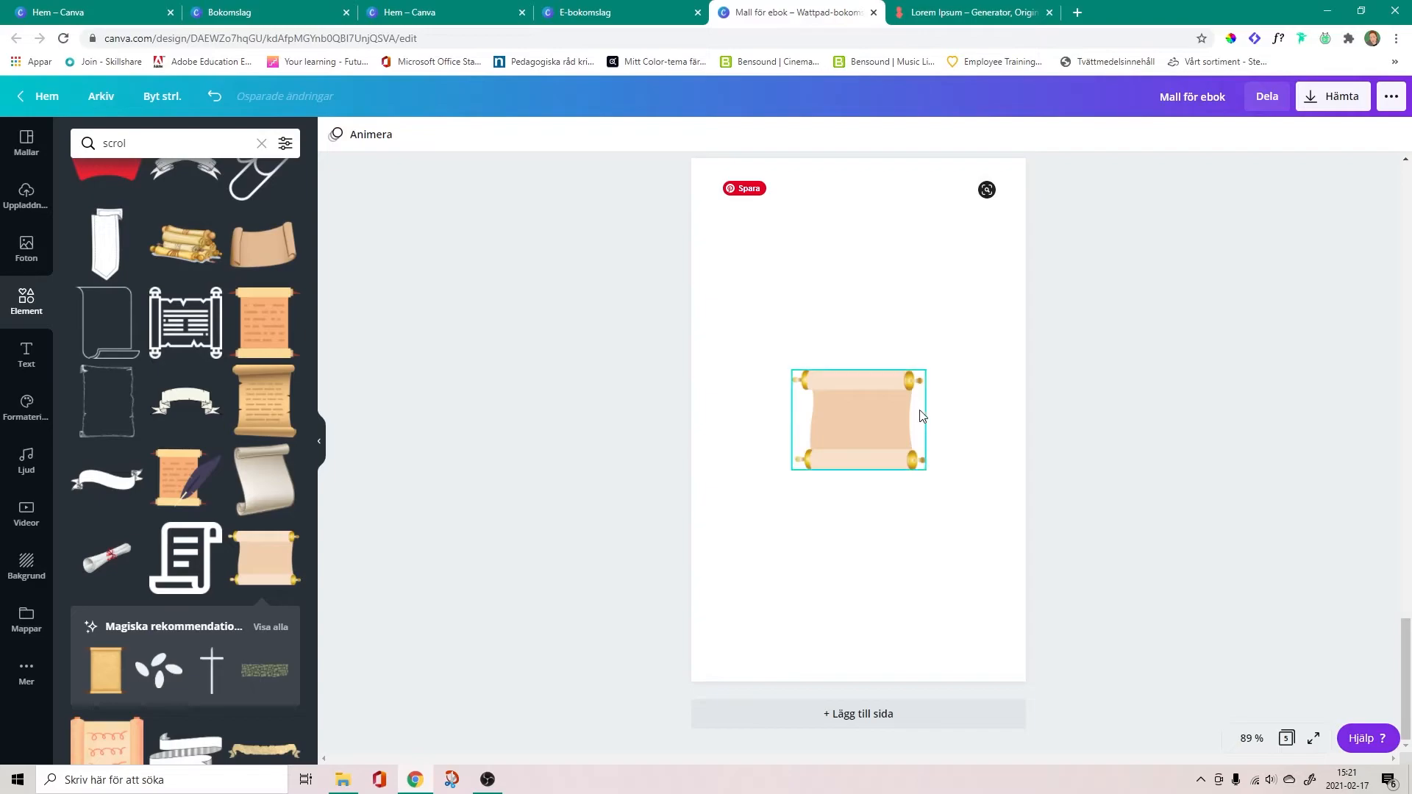
Enlarge the peach scroll to about 432 by 322 and move it into the upper half of page 5
{"action": "left_click", "coordinate": [918, 392]}
{"action": "left_click_drag", "start_coordinate": [927, 372], "coordinate": [1026, 199]}
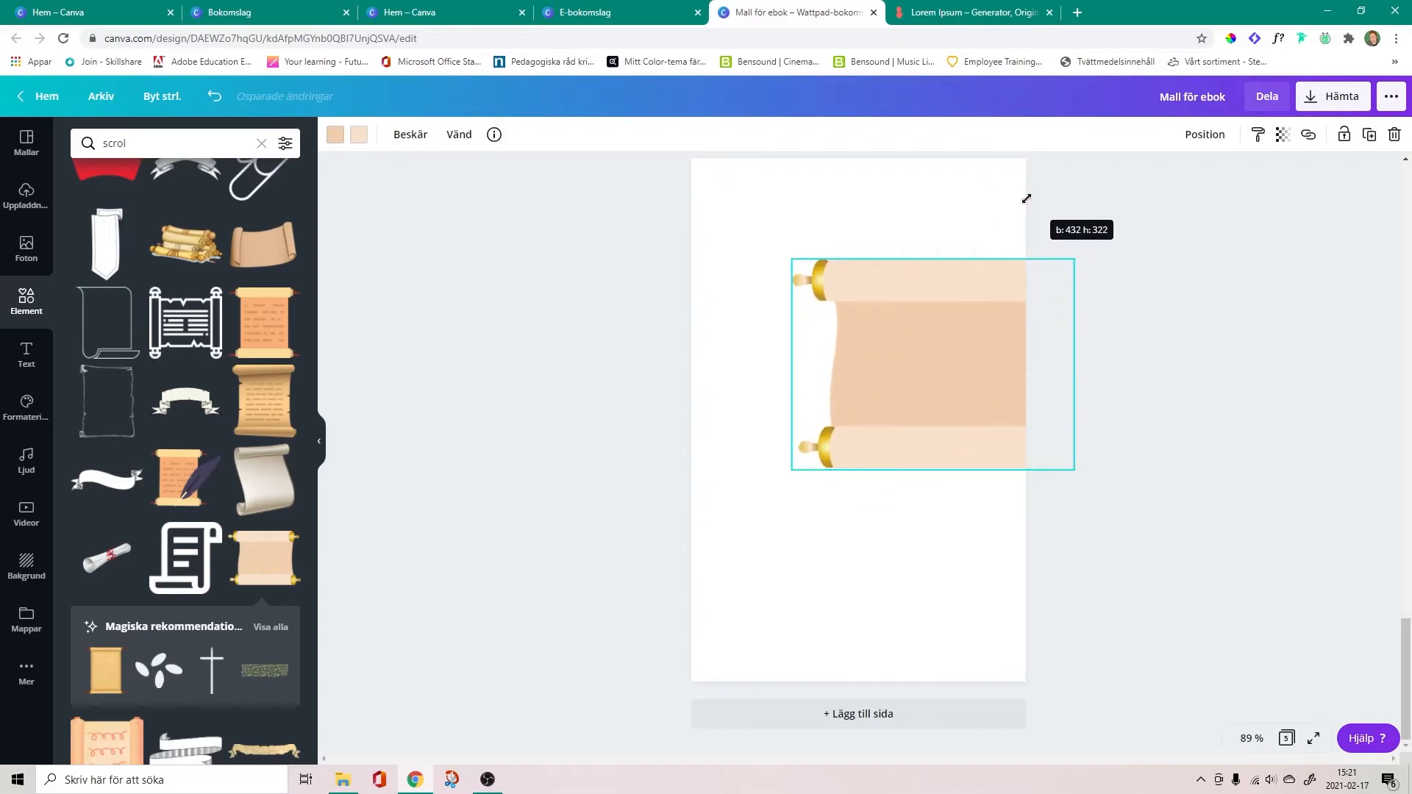
{"action": "left_click_drag", "start_coordinate": [969, 352], "coordinate": [902, 291]}
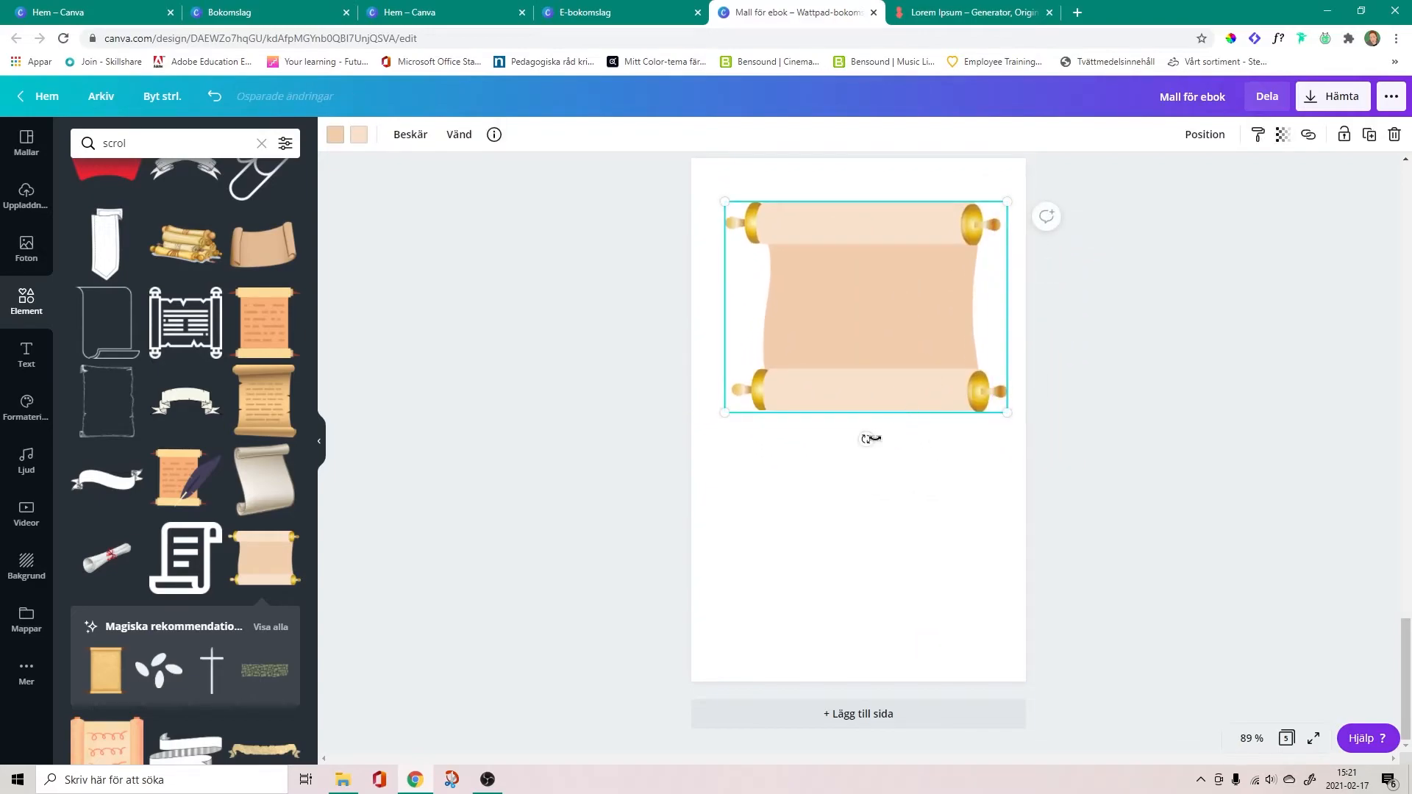
Tilt the peach scroll slightly clockwise and centre it horizontally on page 5
{"action": "left_click_drag", "start_coordinate": [867, 439], "coordinate": [861, 440]}
{"action": "left_click_drag", "start_coordinate": [869, 365], "coordinate": [857, 359]}
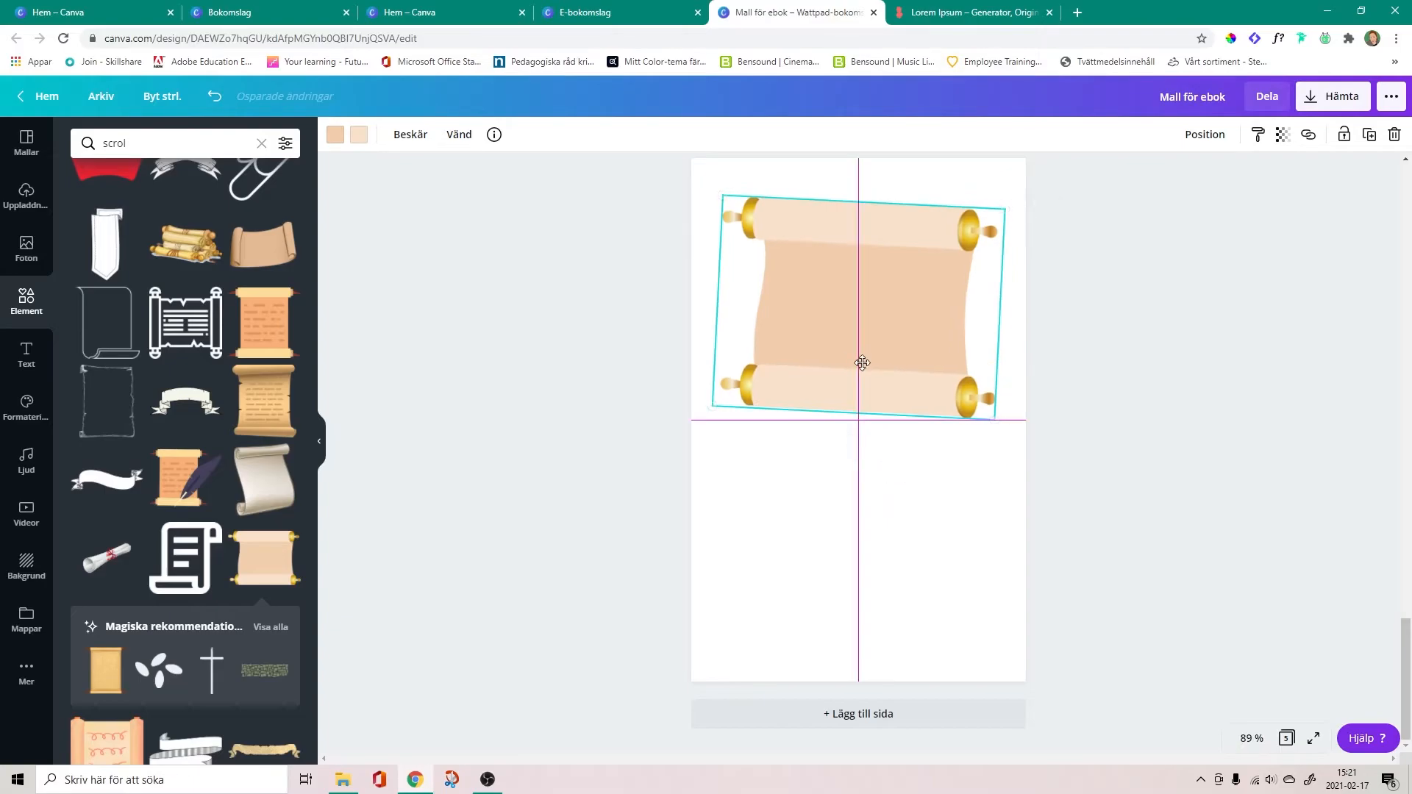
{"action": "left_click", "coordinate": [1115, 396]}
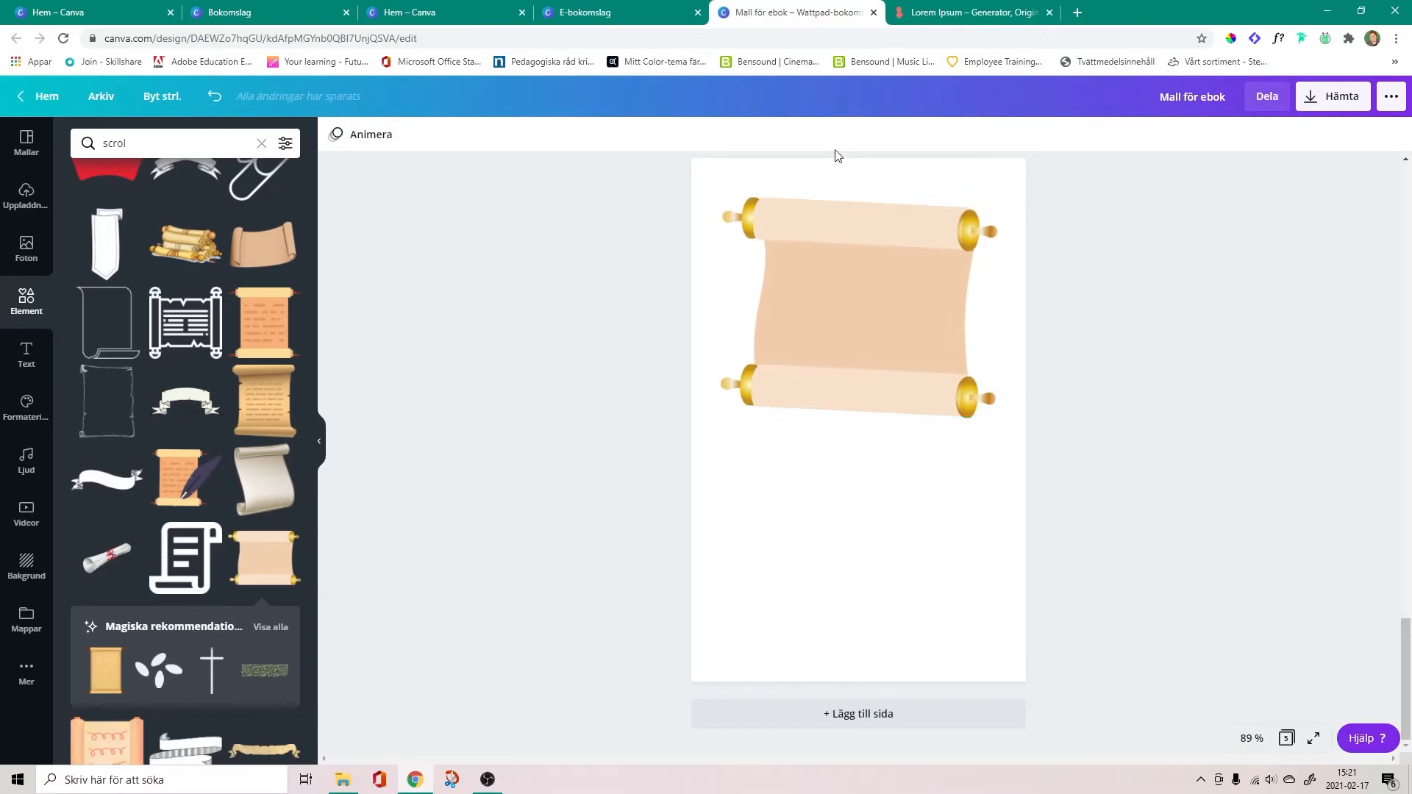
{"action": "left_click", "coordinate": [856, 328]}
{"action": "left_click", "coordinate": [580, 319]}
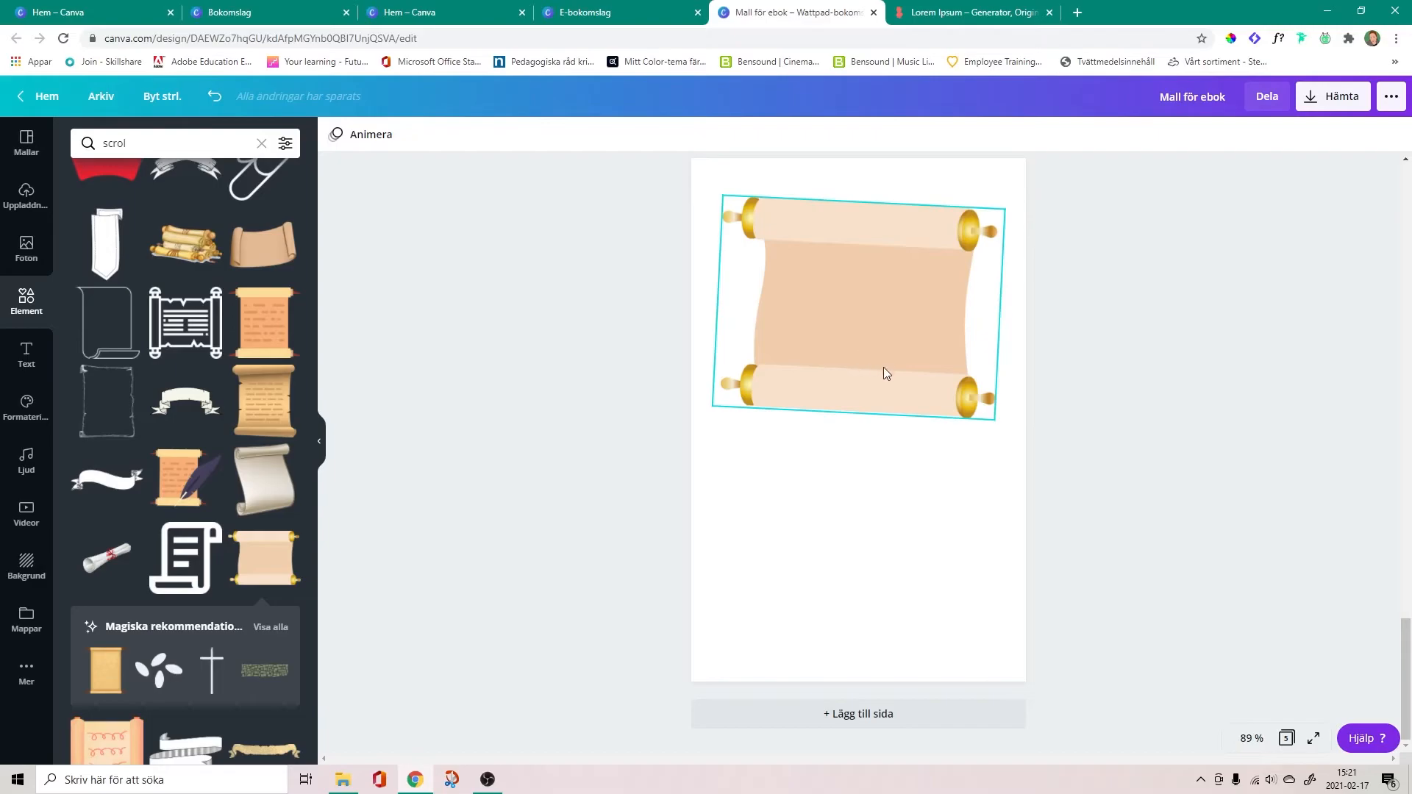
Go back through the template to pages 1 and 2 and collapse the element search results
{"action": "scroll", "coordinate": [881, 368], "scroll_direction": "up", "scroll_amount": 15}
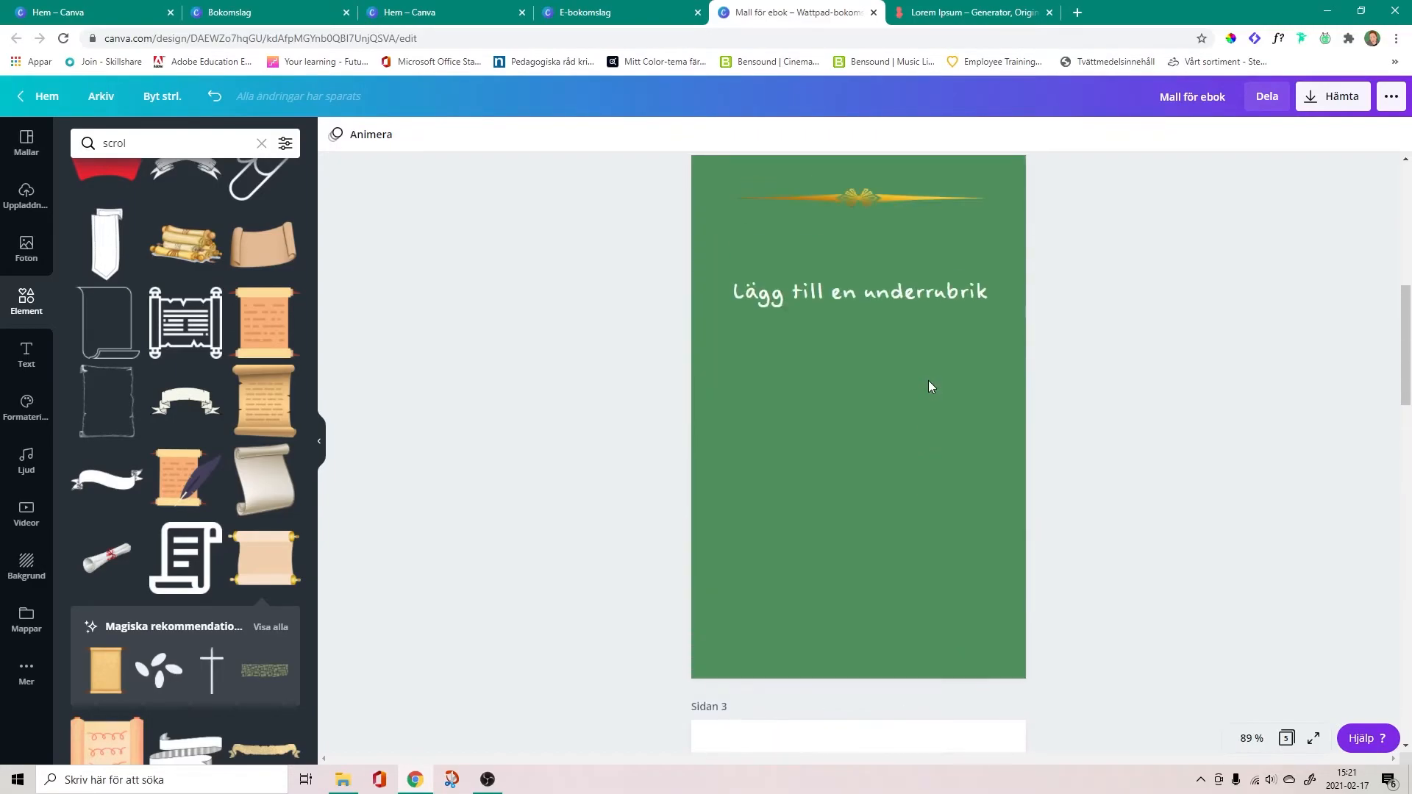
{"action": "scroll", "coordinate": [928, 381], "scroll_direction": "up", "scroll_amount": 8}
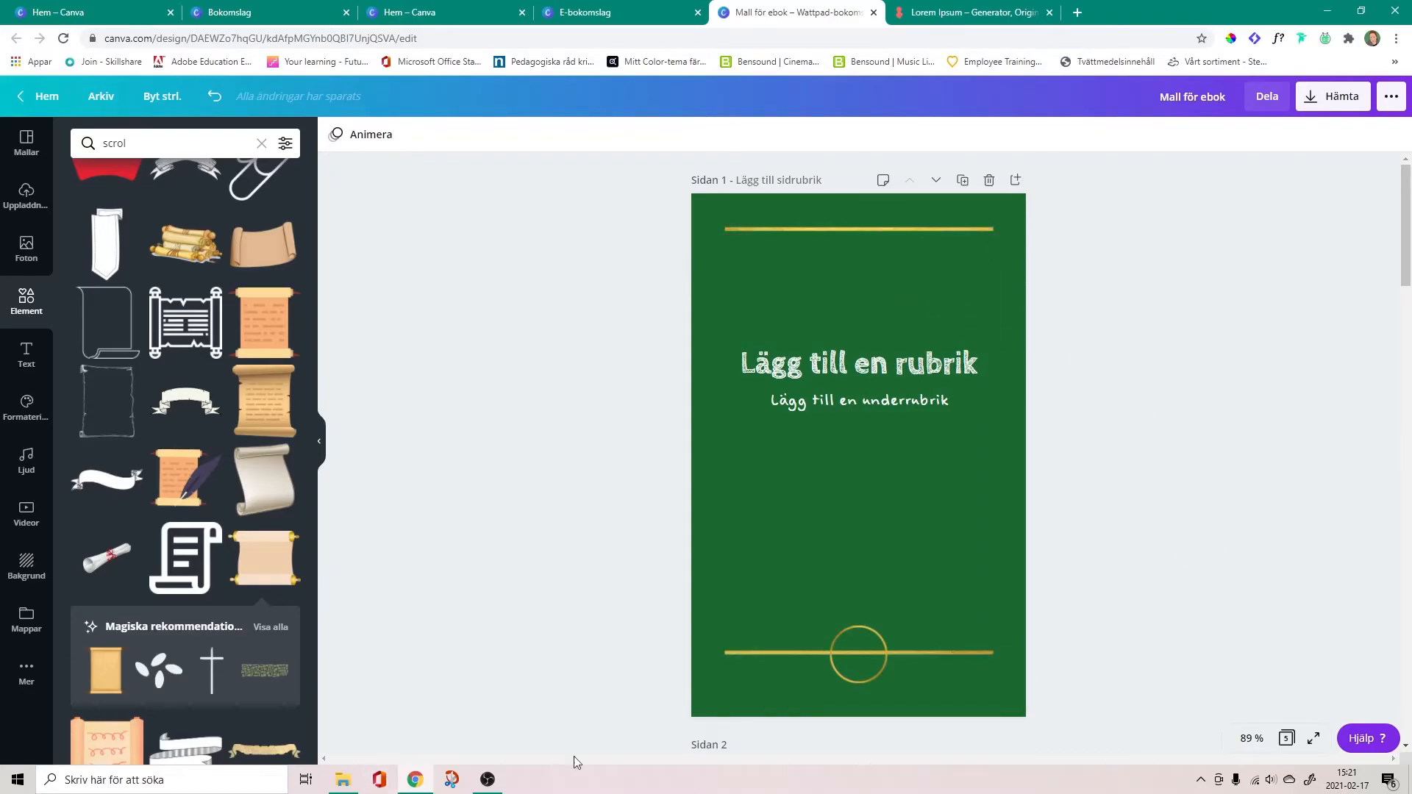
{"action": "scroll", "coordinate": [933, 333], "scroll_direction": "down", "scroll_amount": 4}
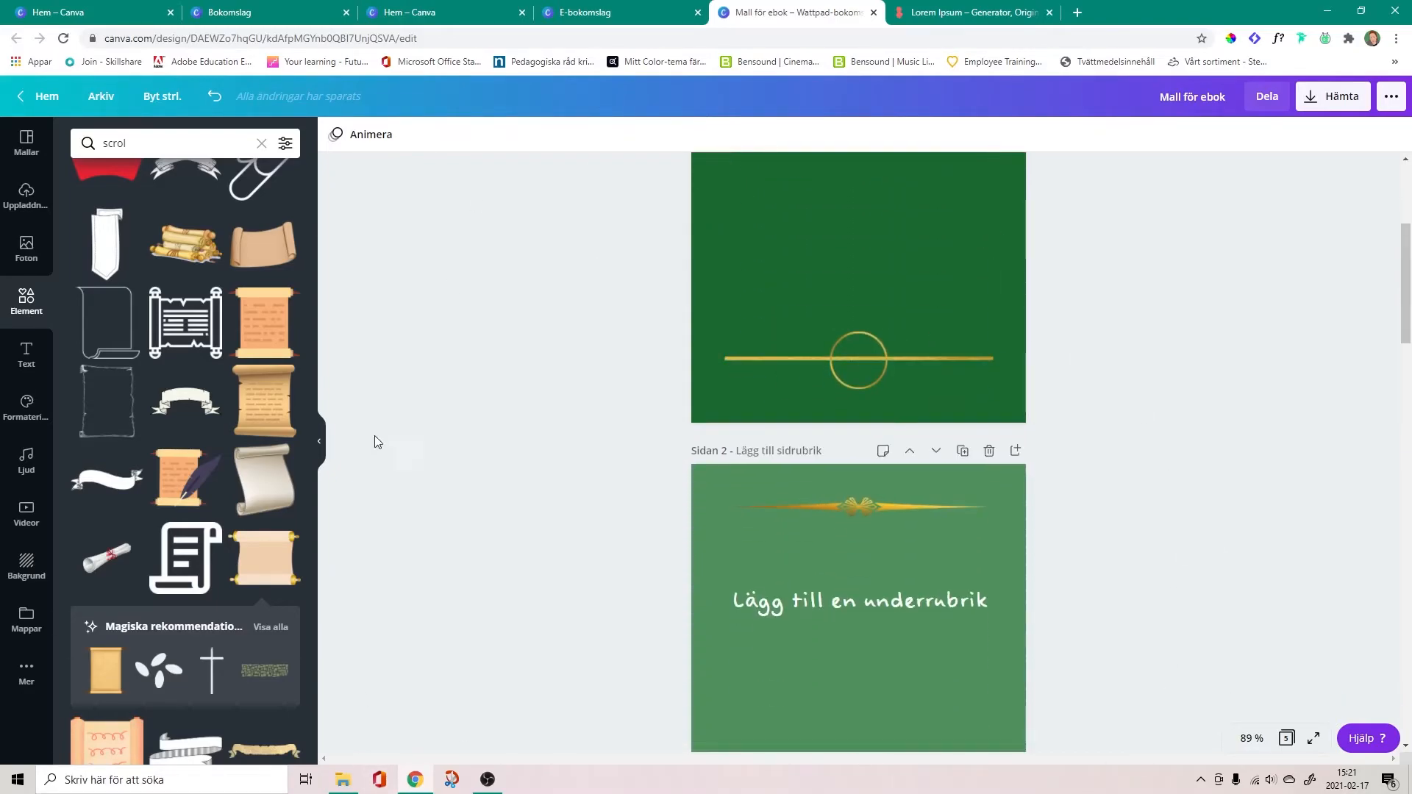
{"action": "left_click", "coordinate": [318, 441]}
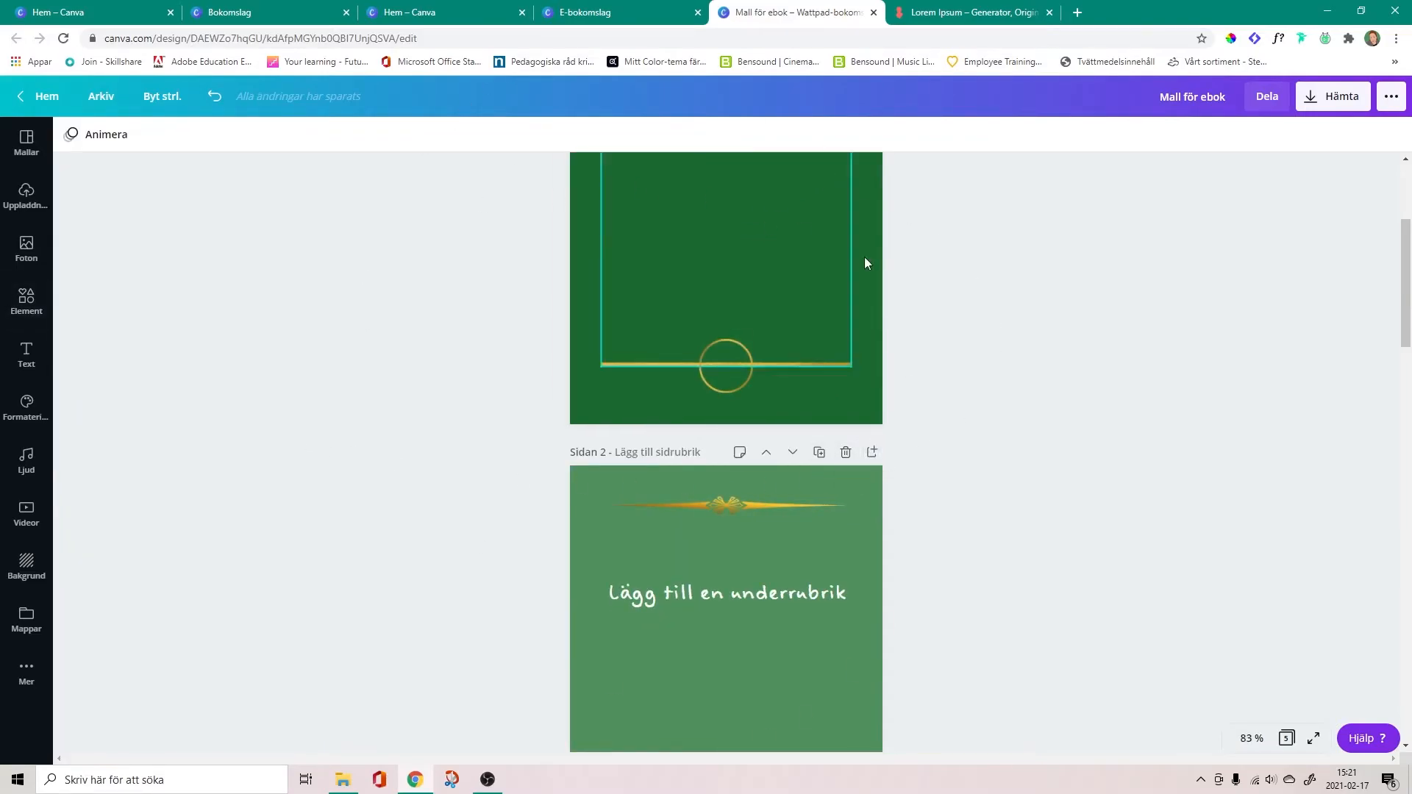
Try adding a new page after page 2 and undo the addition
{"action": "left_click", "coordinate": [874, 452]}
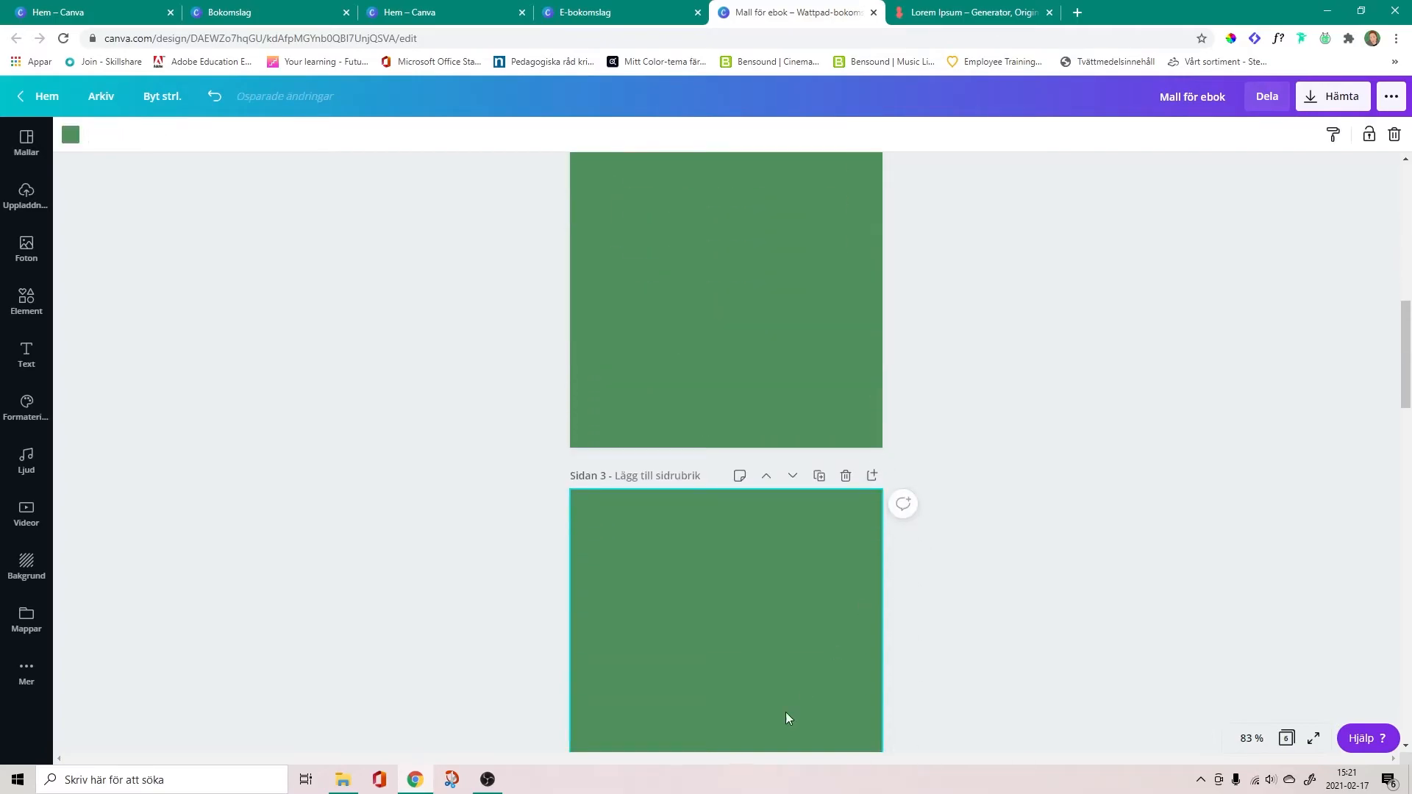
{"action": "key", "text": "ctrl+z"}
{"action": "scroll", "coordinate": [777, 500], "scroll_direction": "up", "scroll_amount": 4}
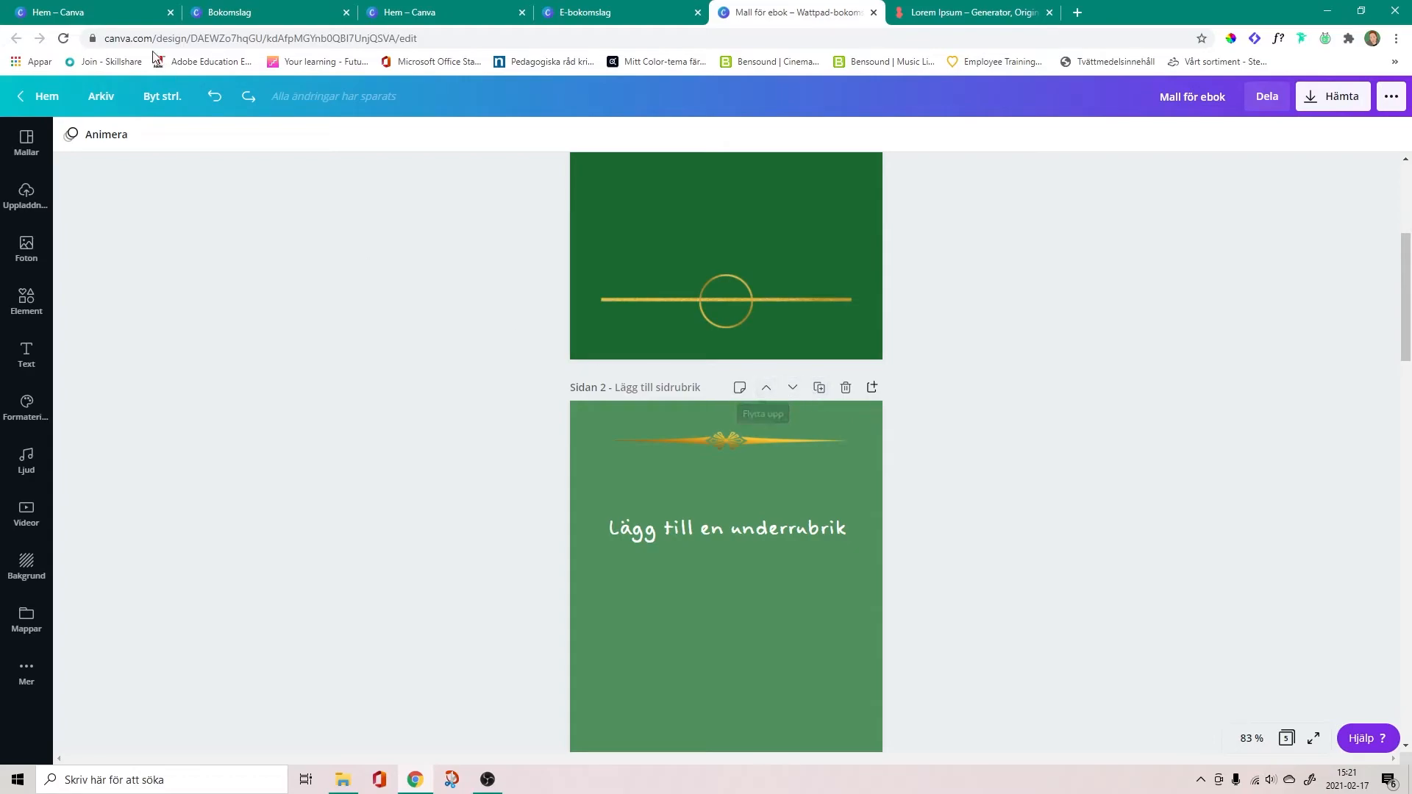
Return to the home page and open the options of the design "Mall för ebok"
{"action": "left_click", "coordinate": [48, 96]}
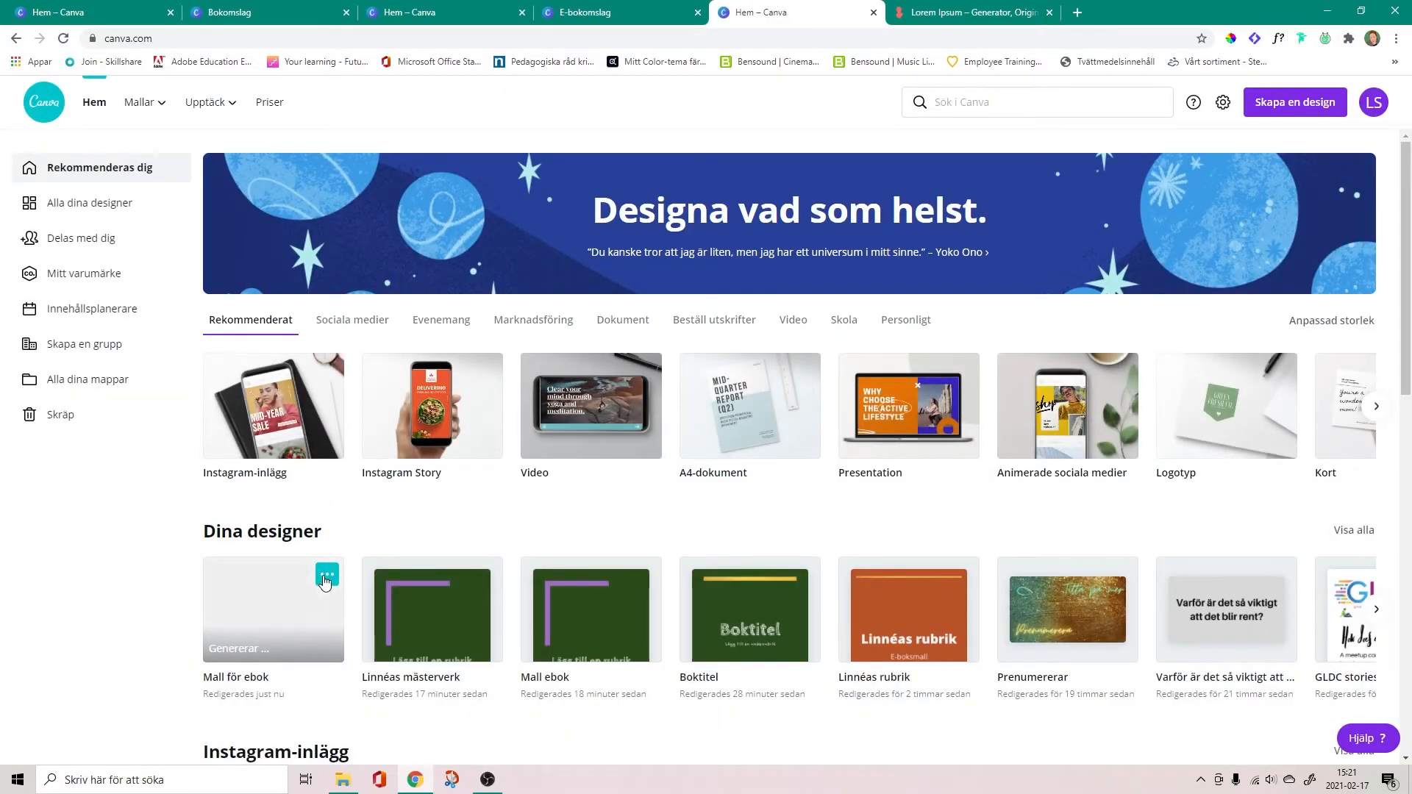
{"action": "left_click", "coordinate": [327, 577]}
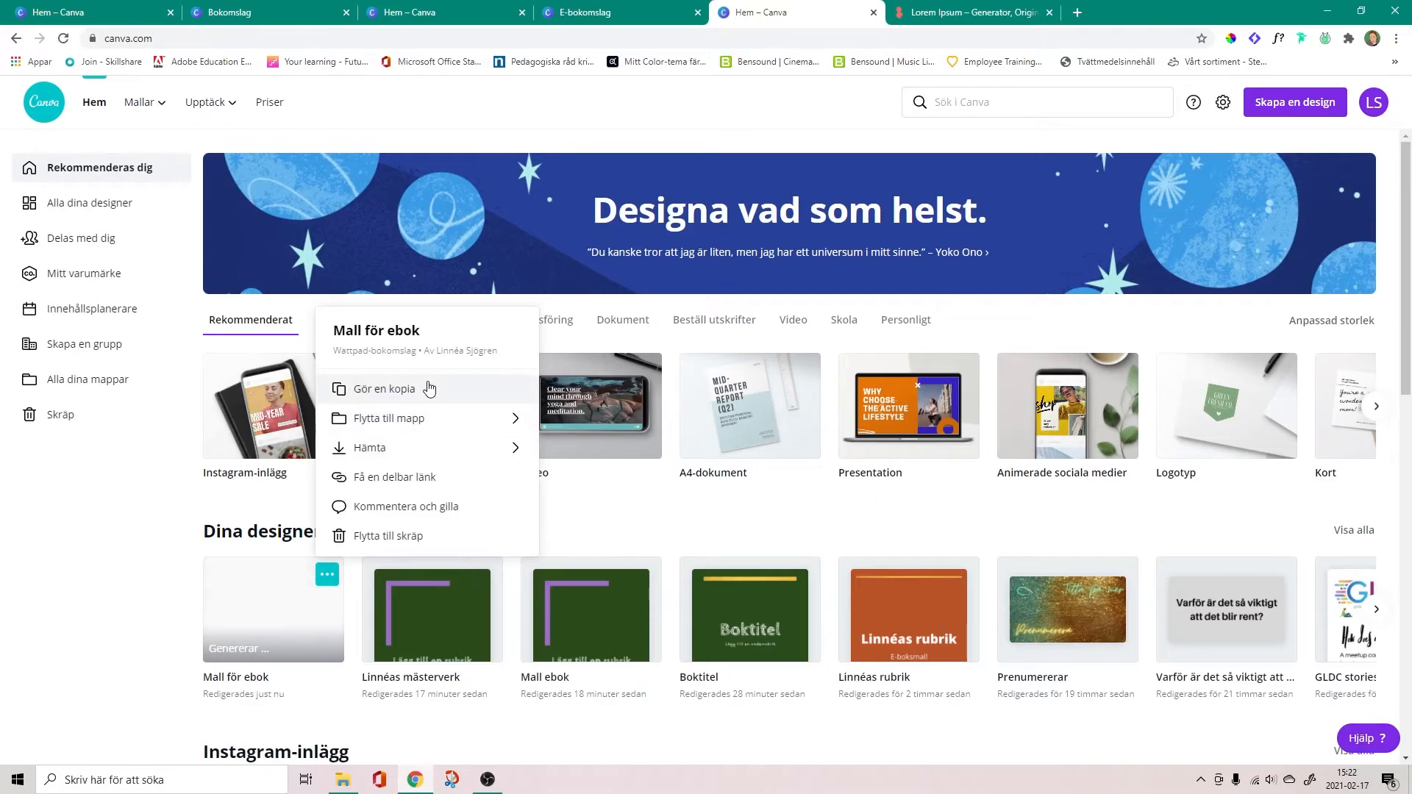